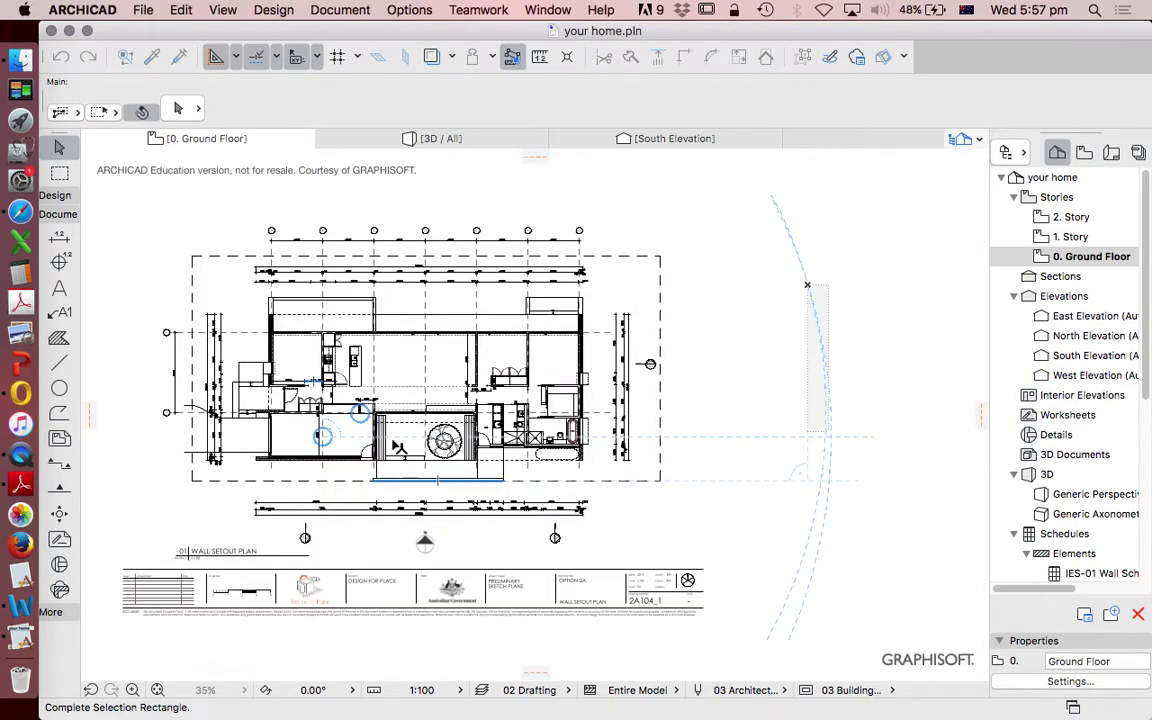
Cancel a stray selection in ARCHICAD and toggle the Toolbox between design and documentation tools
scroll(649, 420, "down", 2)
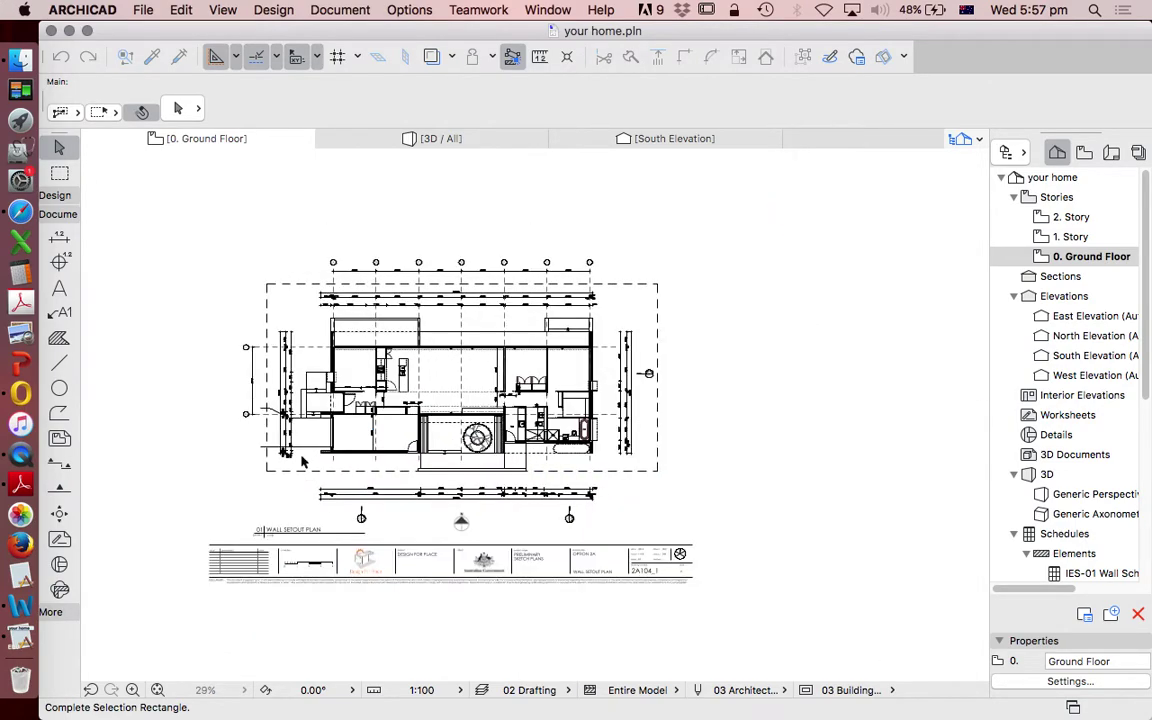
key("Escape")
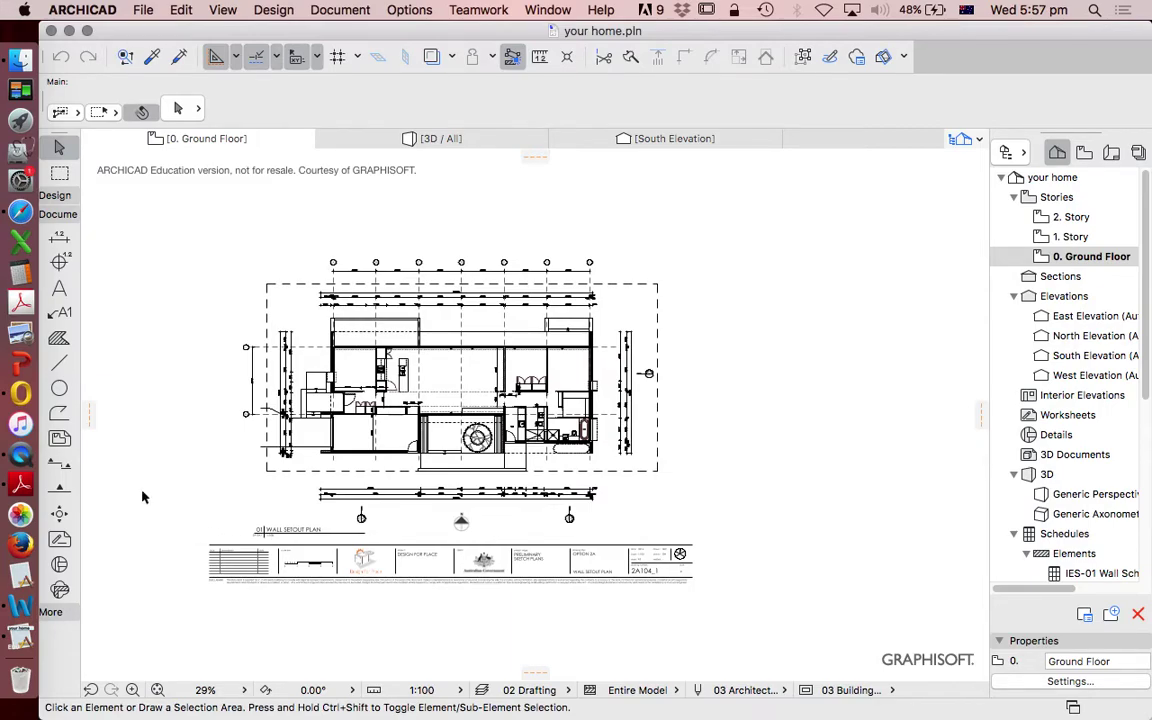
scroll(142, 497, "up", 2)
scroll(142, 497, "down", 3)
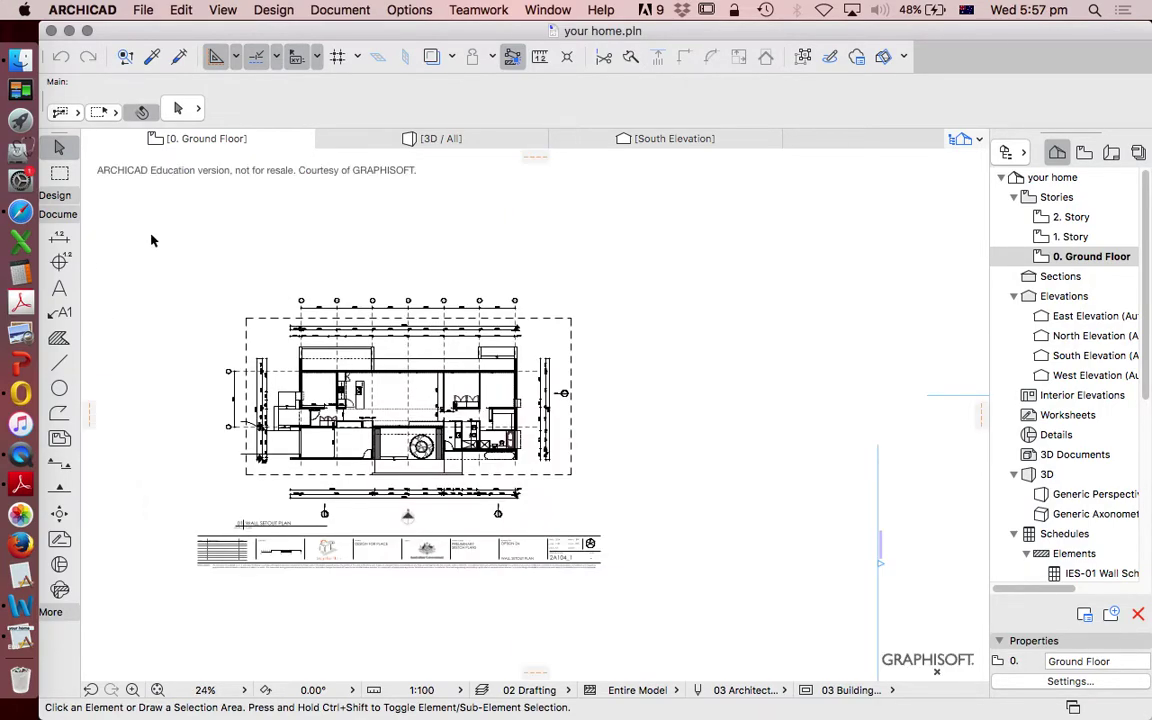
scroll(548, 353, "down", 1)
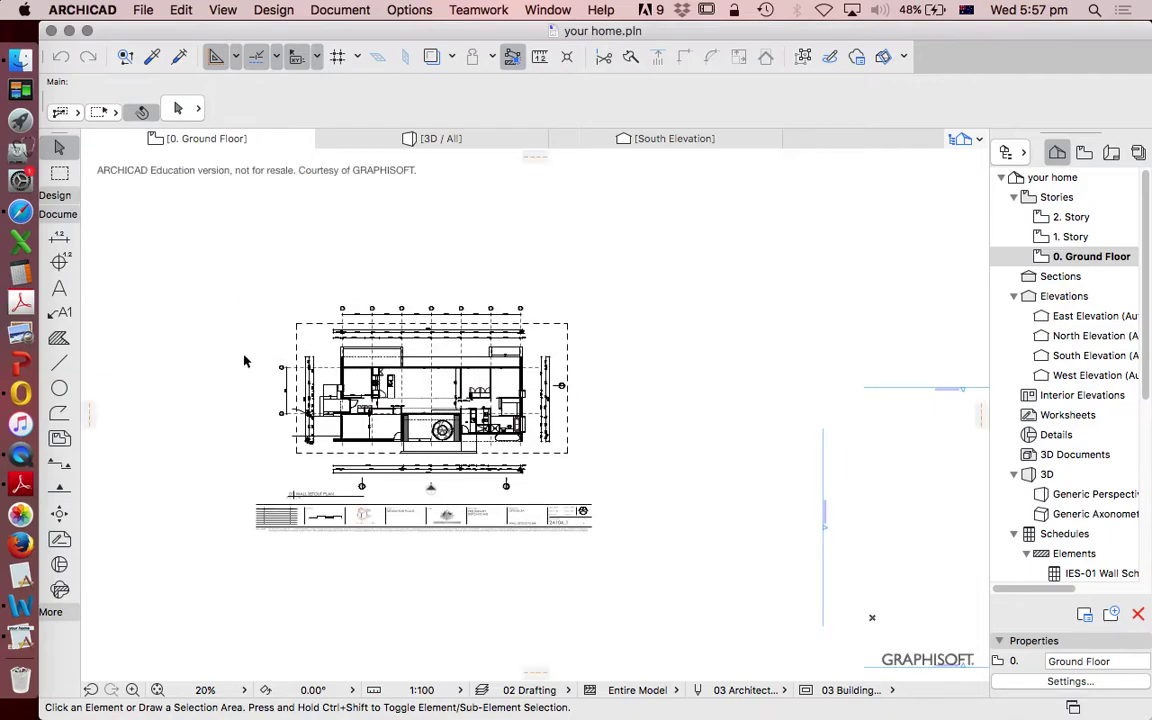
left_click(55, 195)
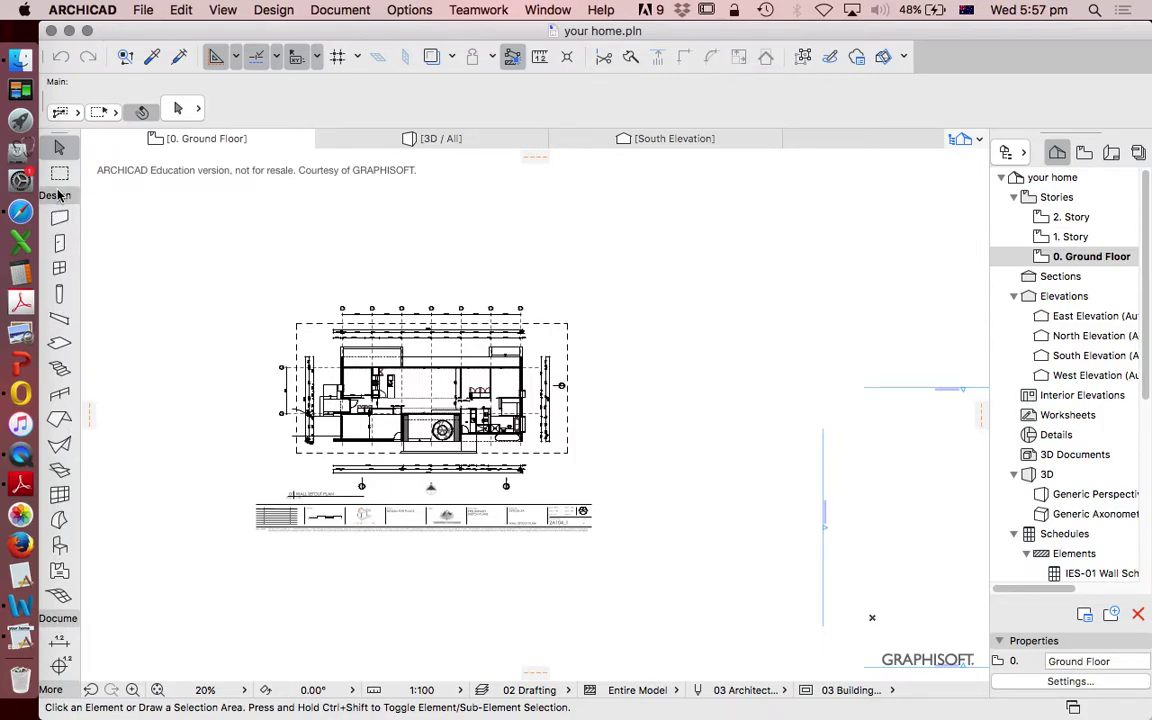
left_click(55, 195)
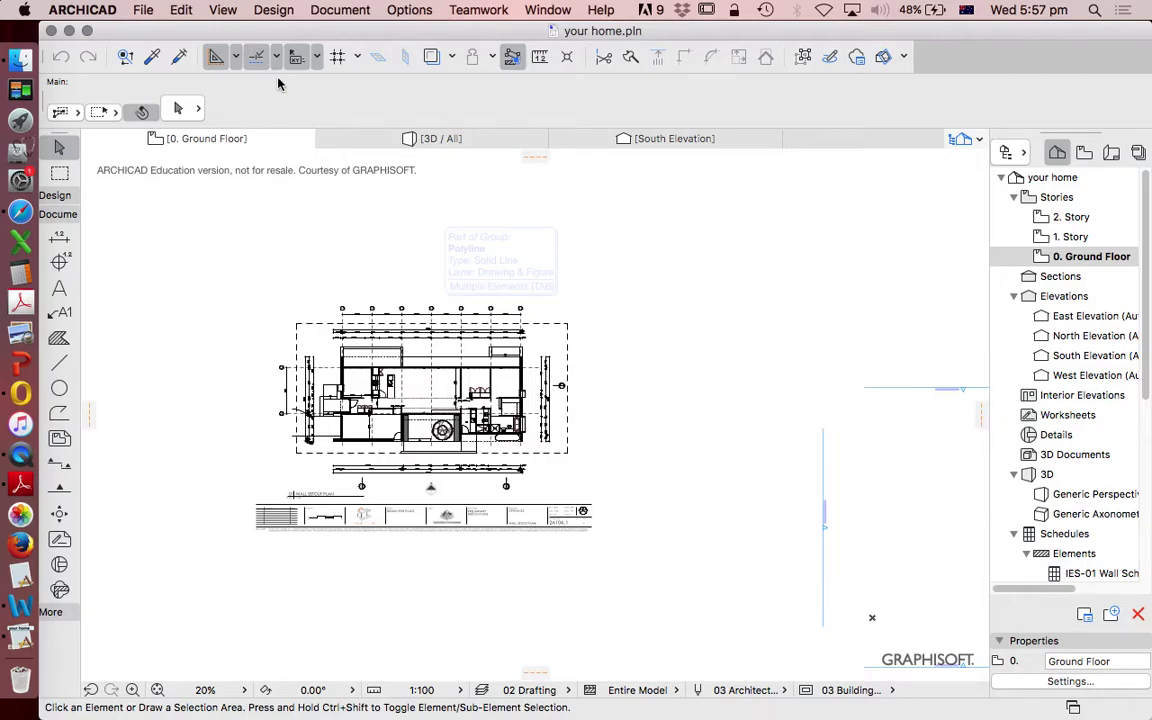
Open 2BR+StudyAllPlansElevations.pdf from Downloads in Adobe Reader and scroll to page 3
left_click(18, 62)
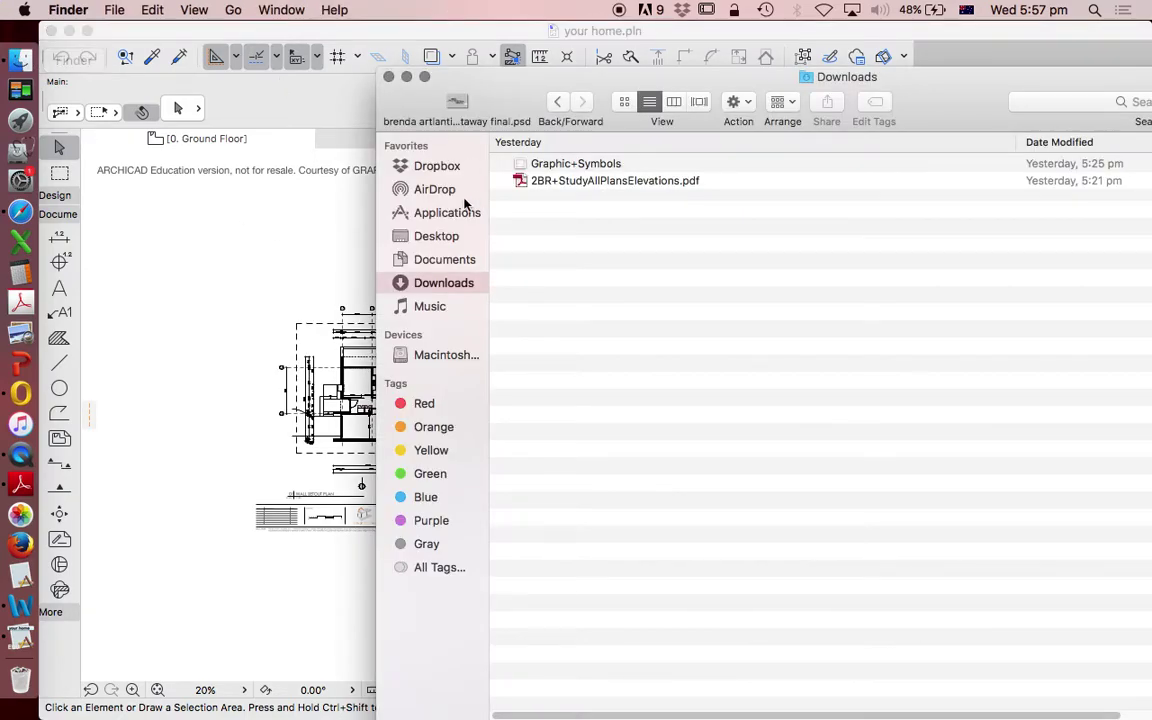
double_click(590, 181)
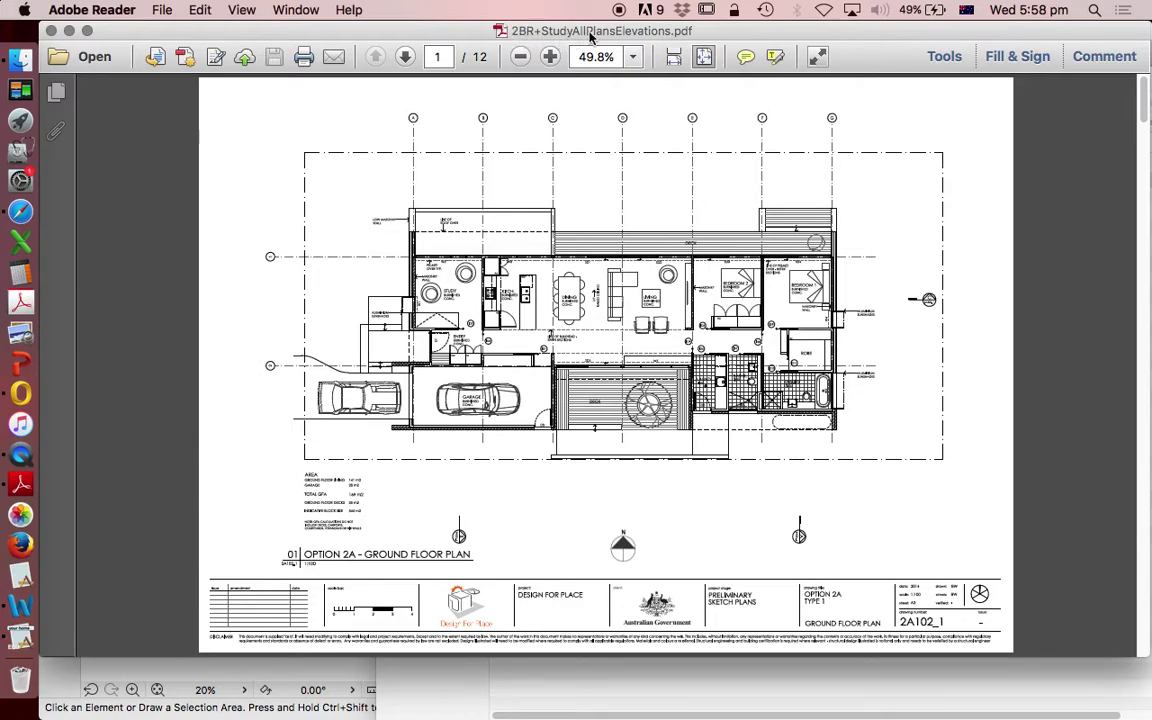
left_click_drag(1146, 103, 1128, 206)
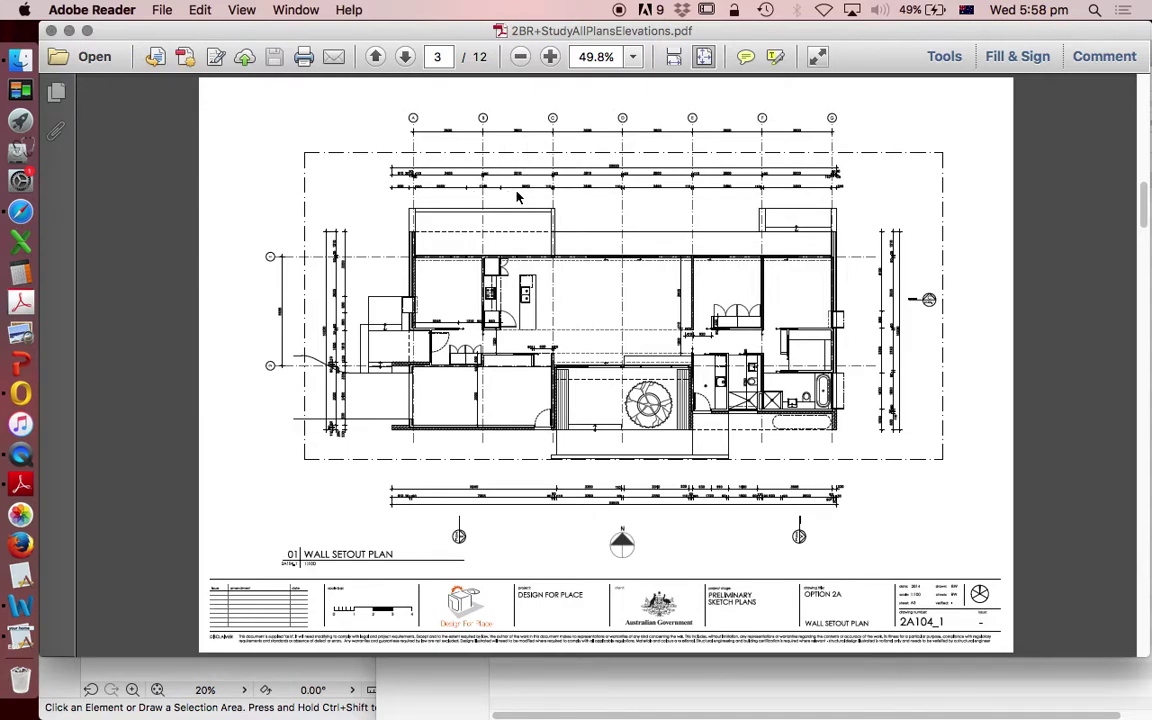
Zoom the Wall Setout Plan to 125% to read its dimensions, then close the PDF
left_click(549, 57)
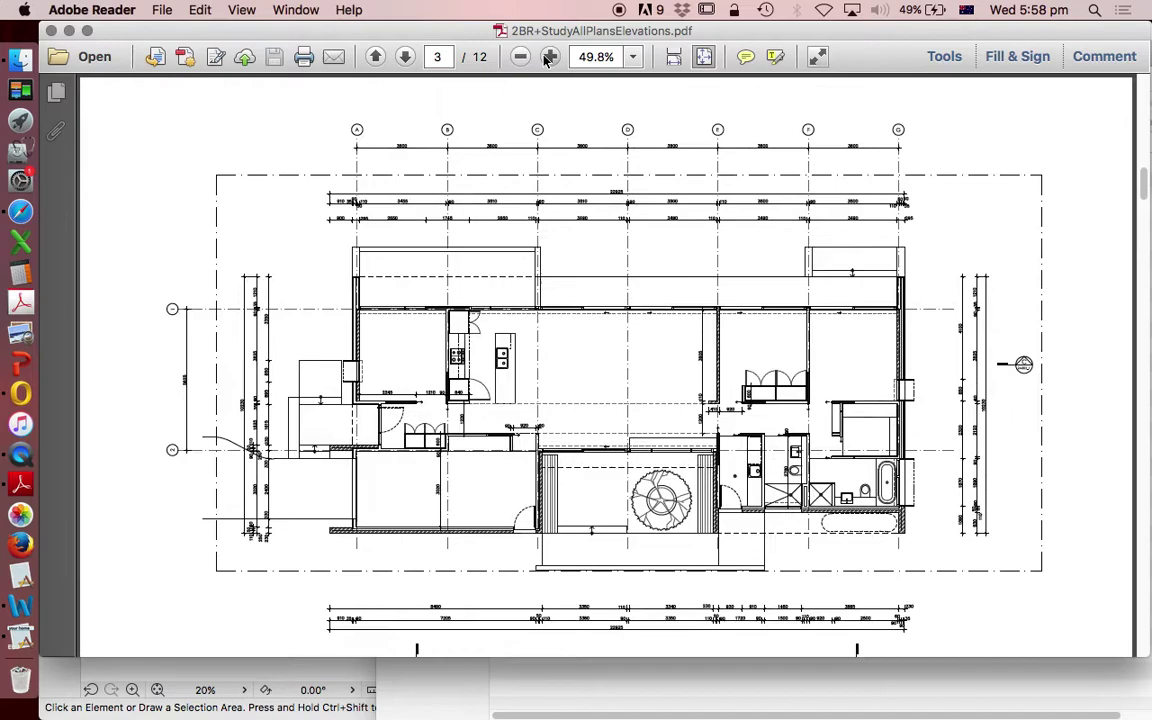
left_click(549, 57)
left_click(549, 57)
left_click(549, 57)
left_click(549, 57)
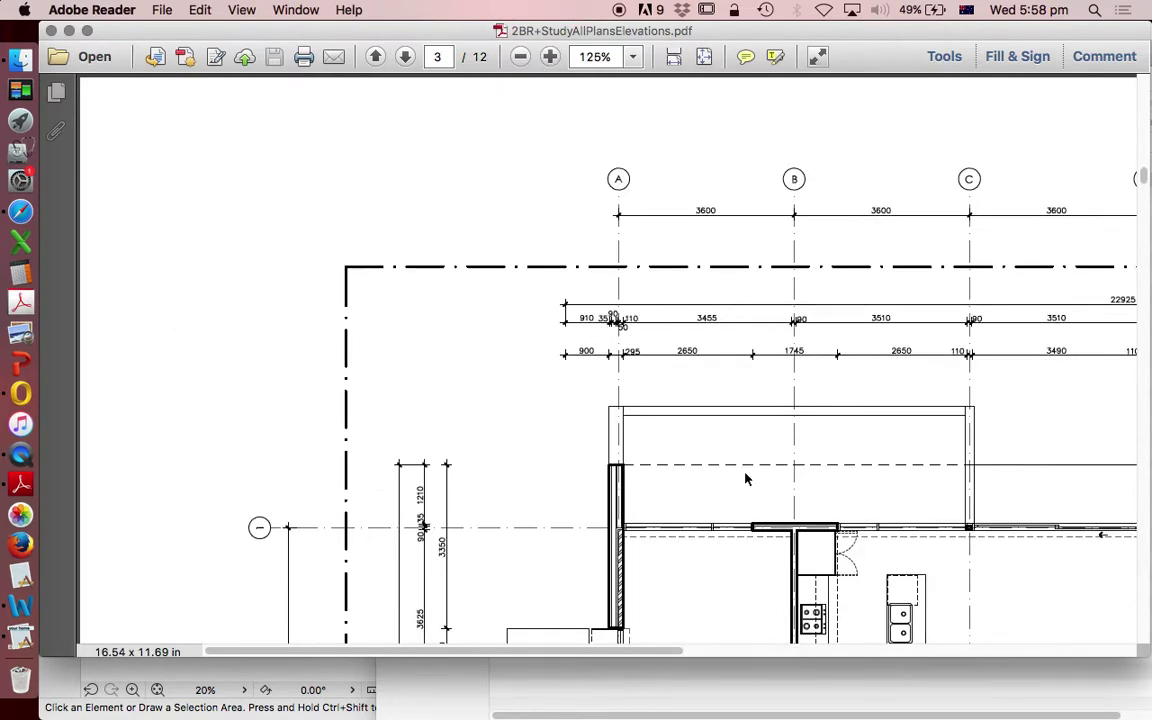
left_click(52, 31)
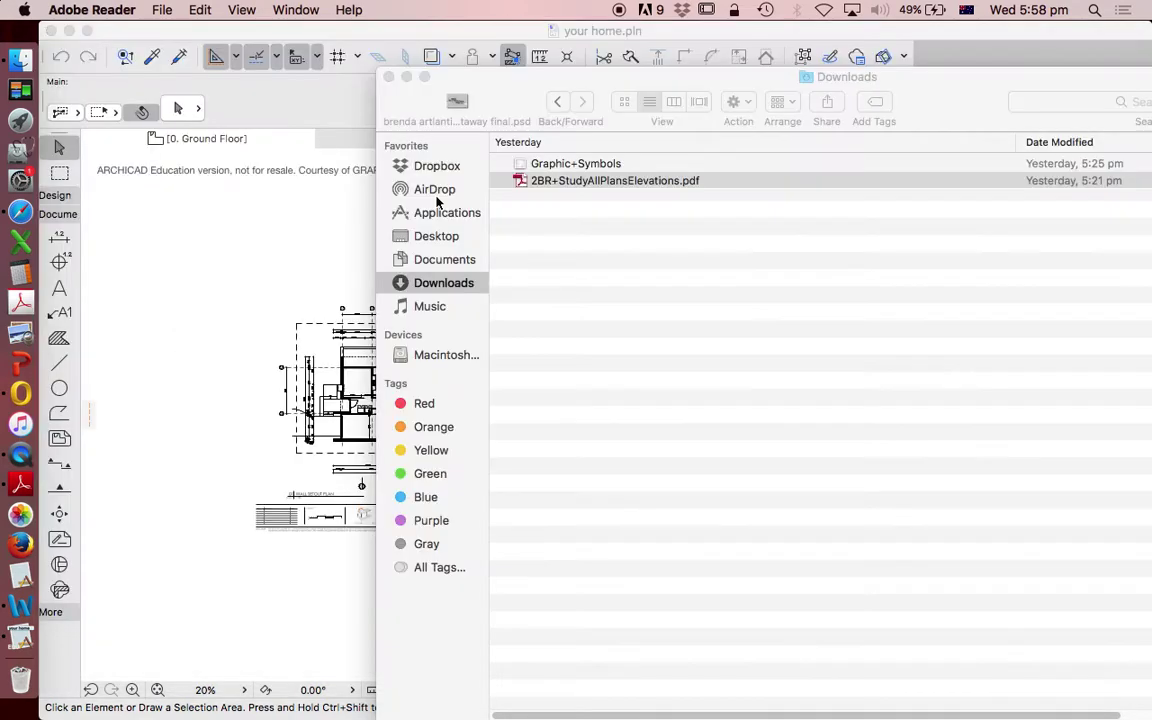
Select and delete the previously placed plan drawing on the ground floor plan
left_click(293, 215)
scroll(165, 223, "down", 2)
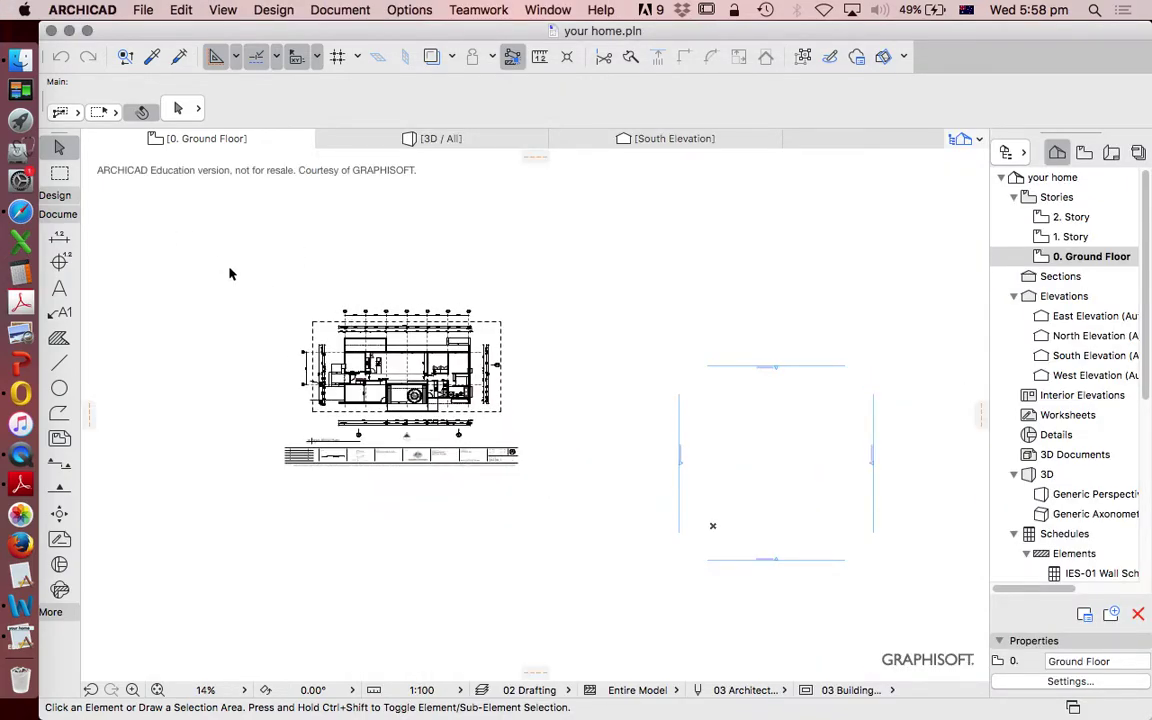
mouse_move(229, 274)
left_mouse_down()
mouse_move(409, 353)
mouse_move(555, 557)
mouse_move(561, 536)
left_mouse_up()
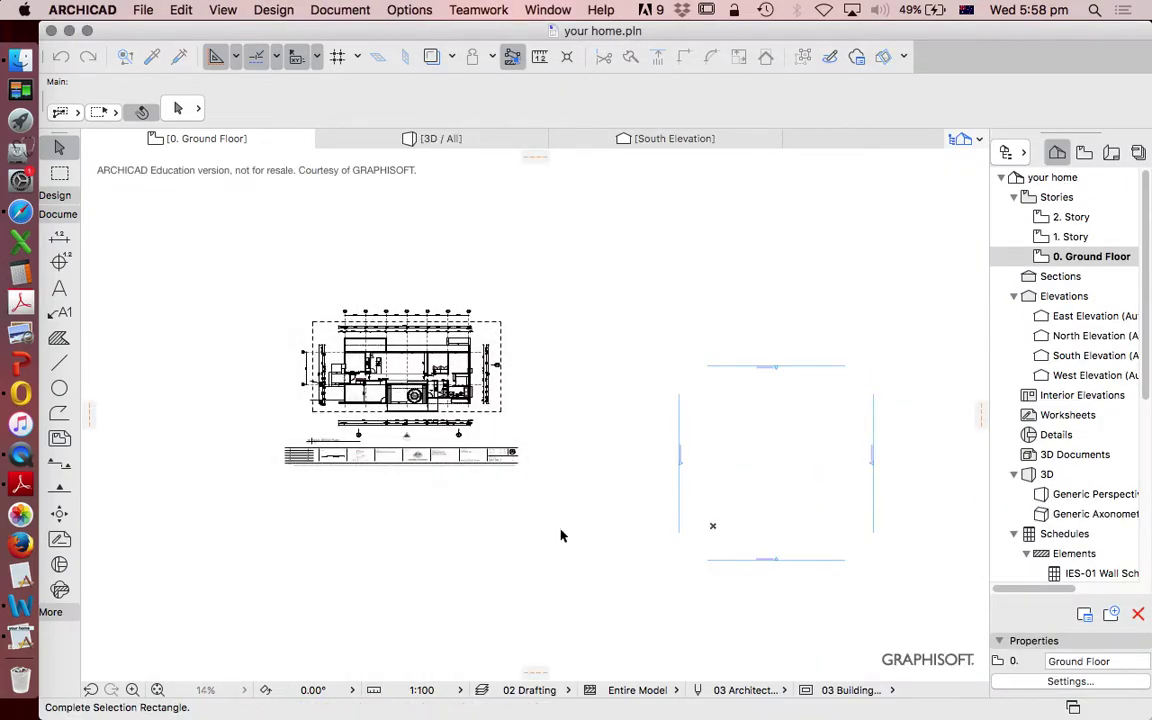
key("Delete")
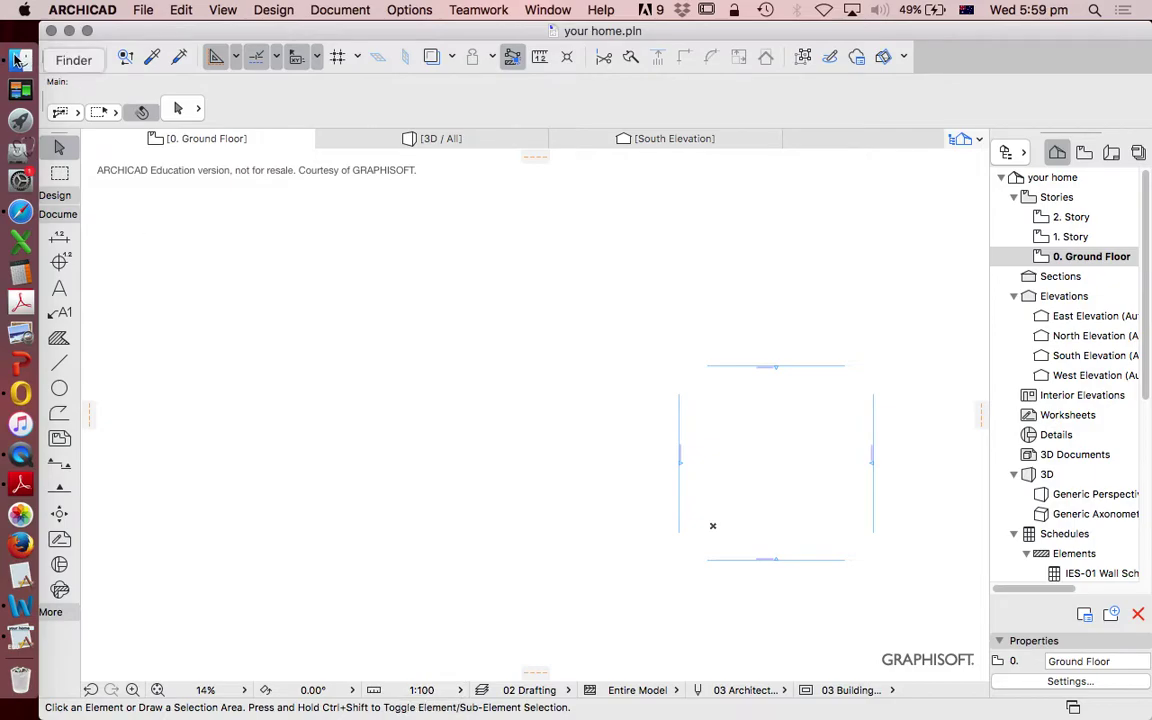
Reopen and close the plans PDF from Downloads, then return to the ARCHICAD floor plan
left_click(20, 57)
double_click(533, 183)
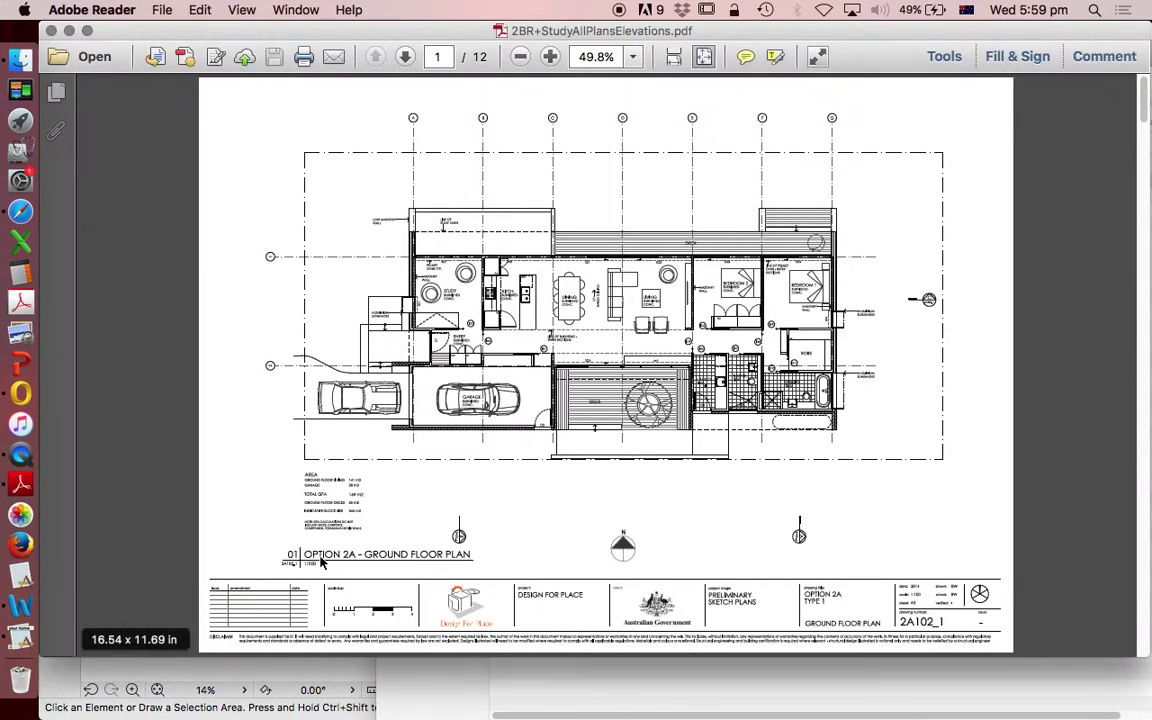
left_click(51, 30)
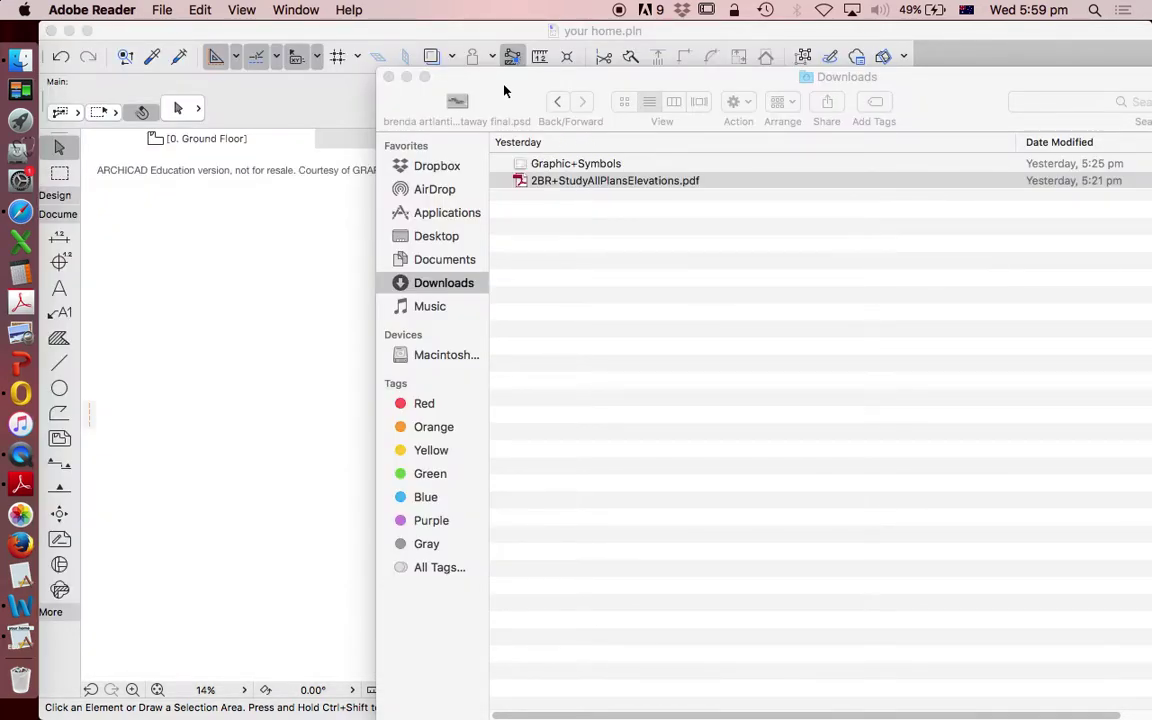
left_click_drag(504, 90, 529, 67)
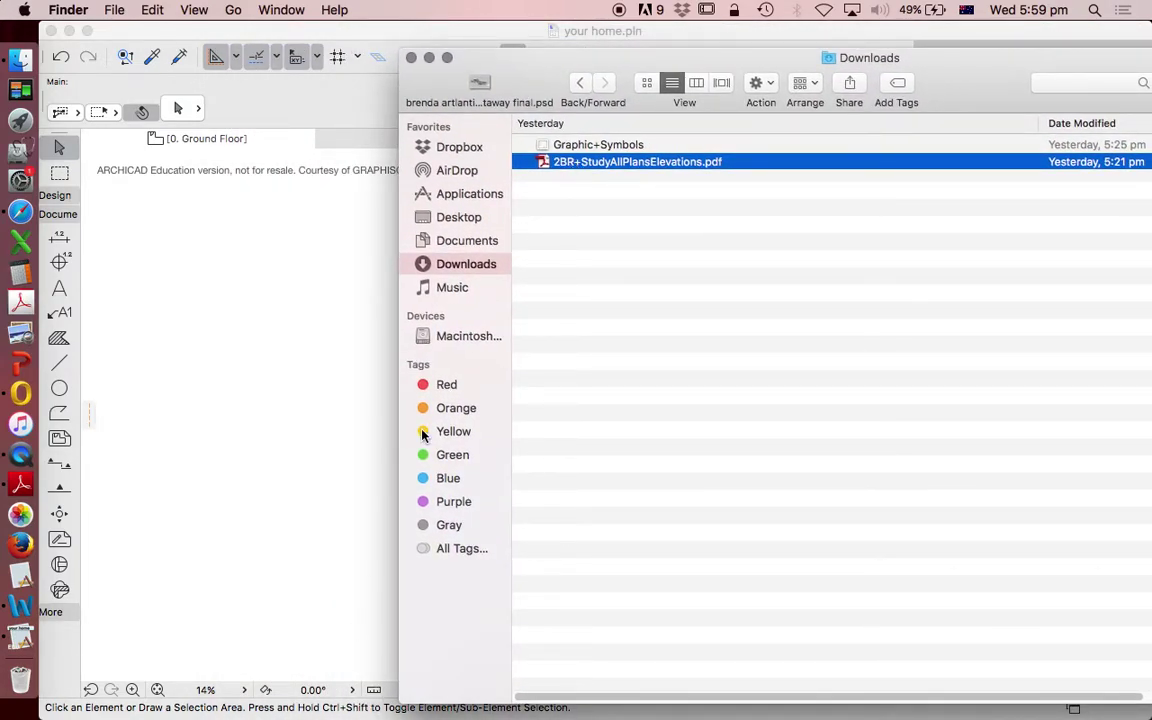
left_click(347, 437)
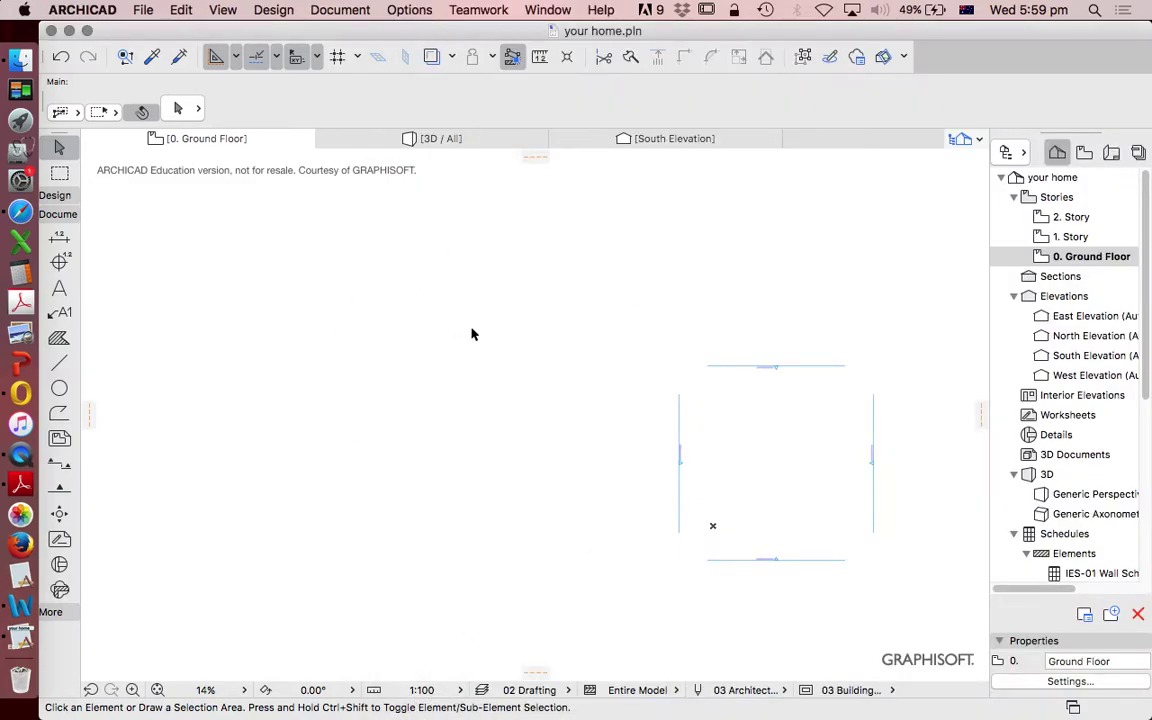
scroll(1083, 280, "down", 1)
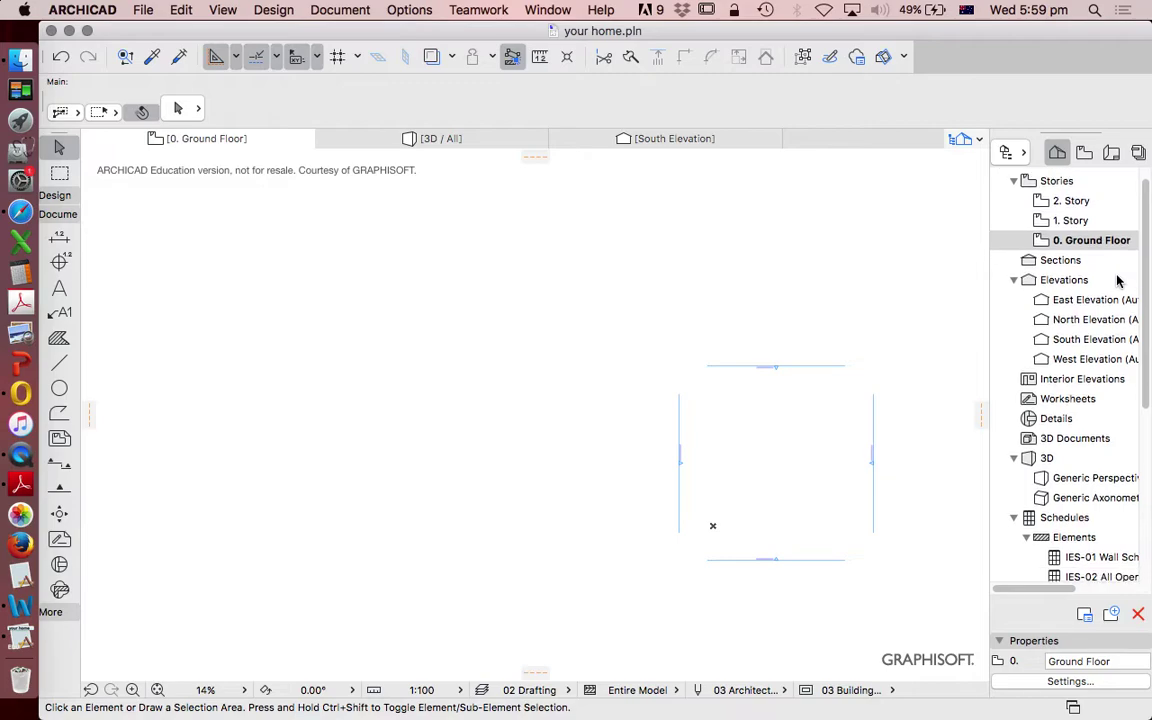
scroll(1094, 363, "down", 2)
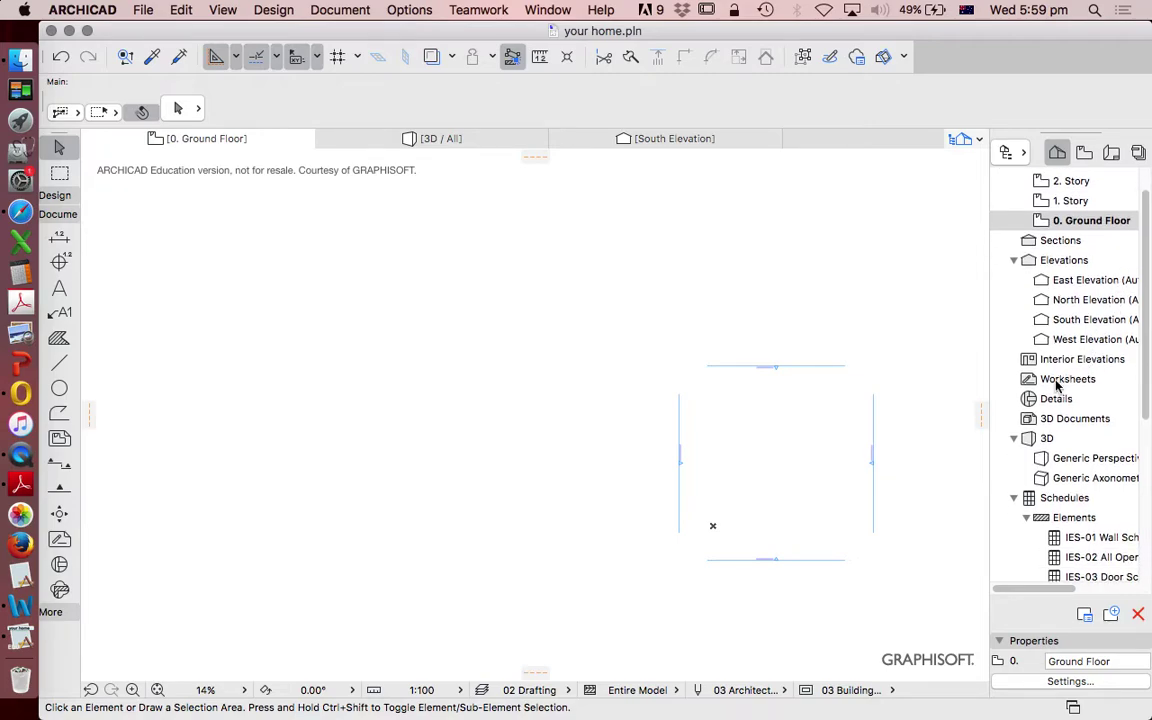
Create an independent worksheet named PLAN REF, clearing the default W-01 reference ID
right_click(1055, 381)
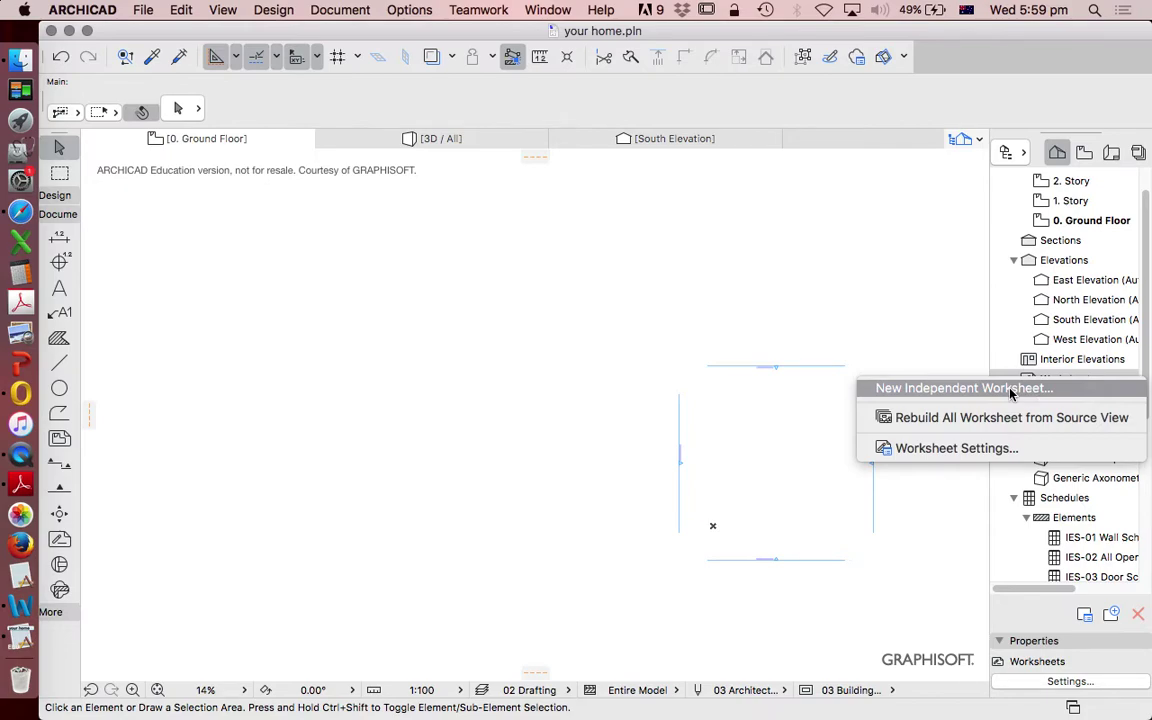
left_click(1010, 390)
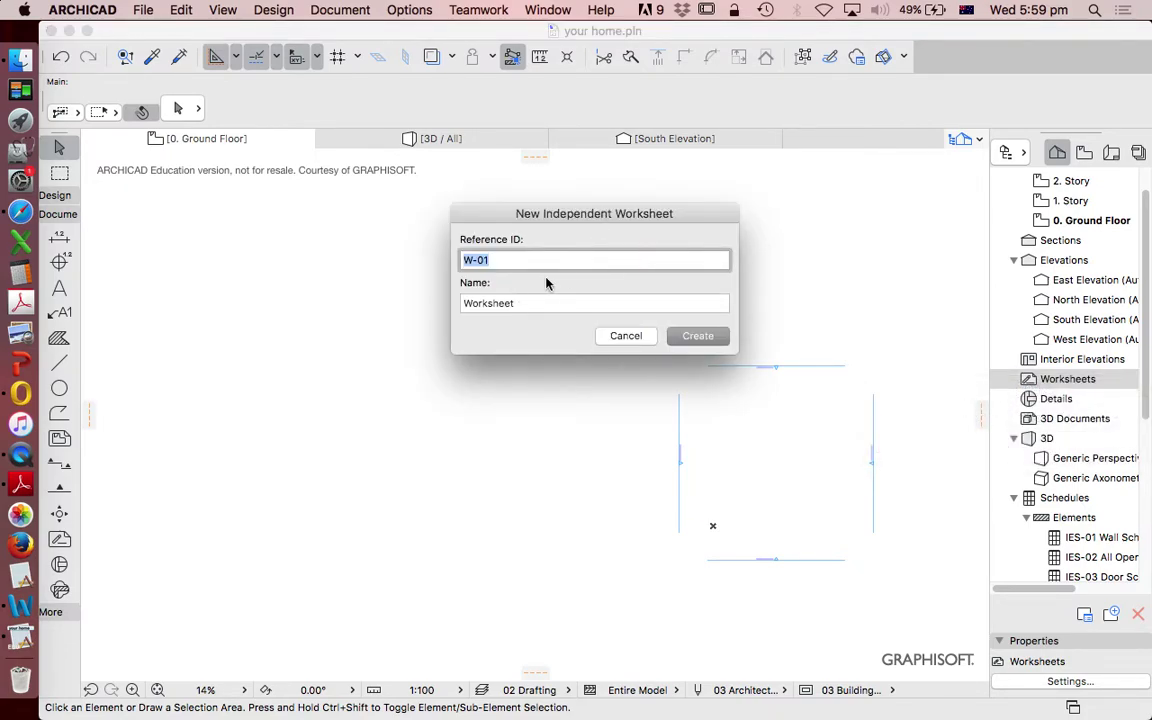
key("BackSpace")
key("Tab")
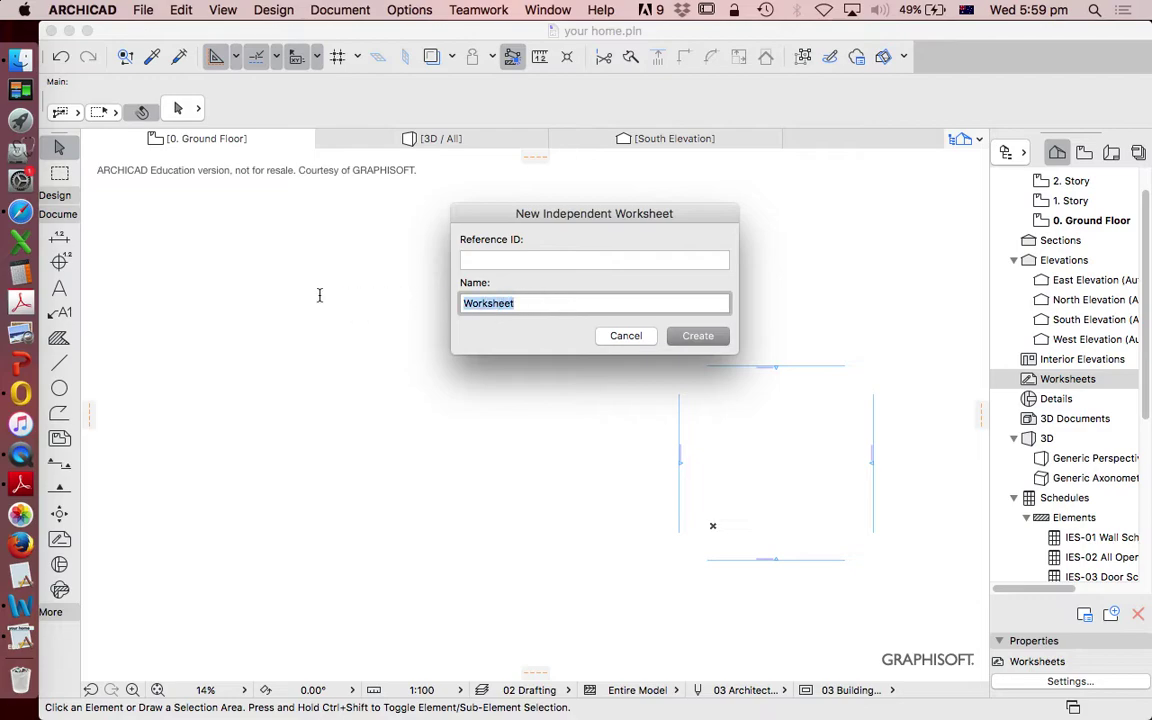
type("PLAN REF")
left_click(699, 335)
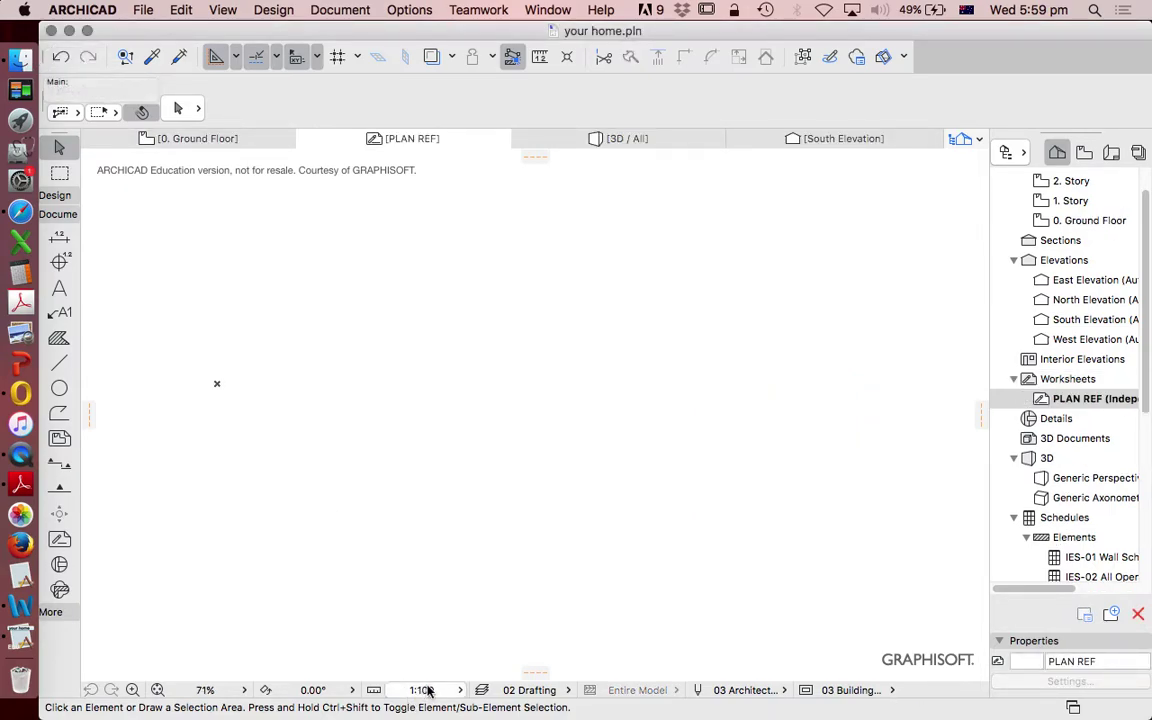
Drop 2BR+StudyAllPlansElevations.pdf into the PLAN REF worksheet and place its page 3
left_click(20, 62)
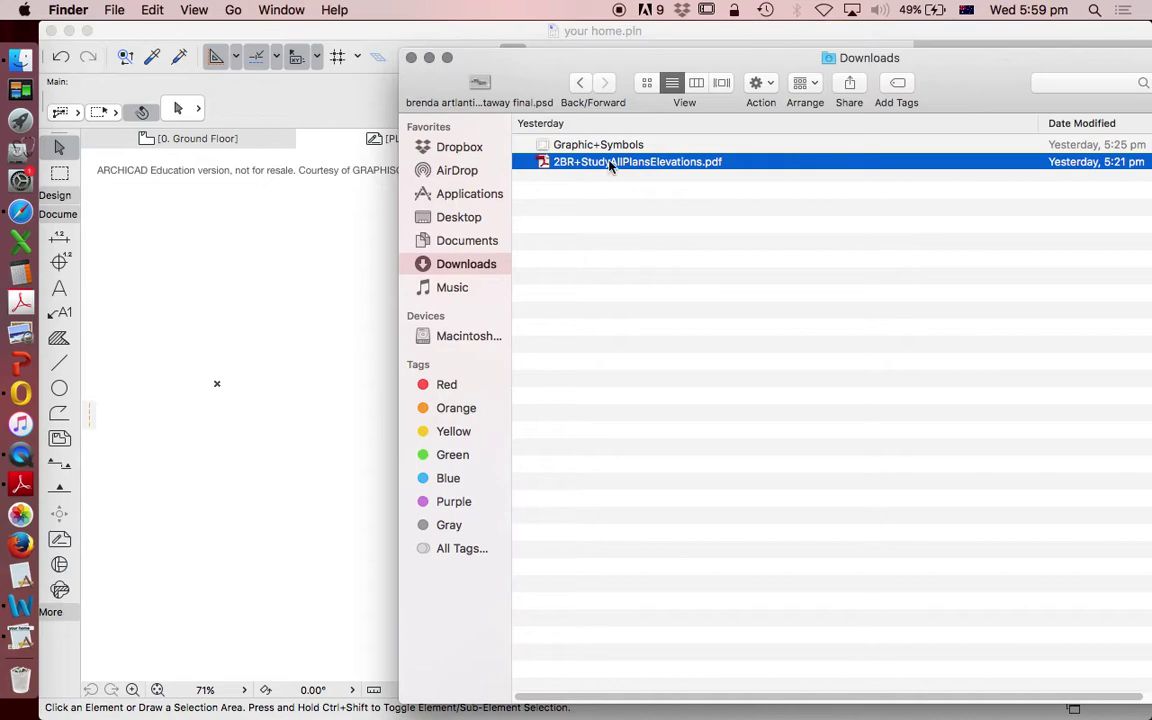
left_click_drag(611, 166, 201, 330)
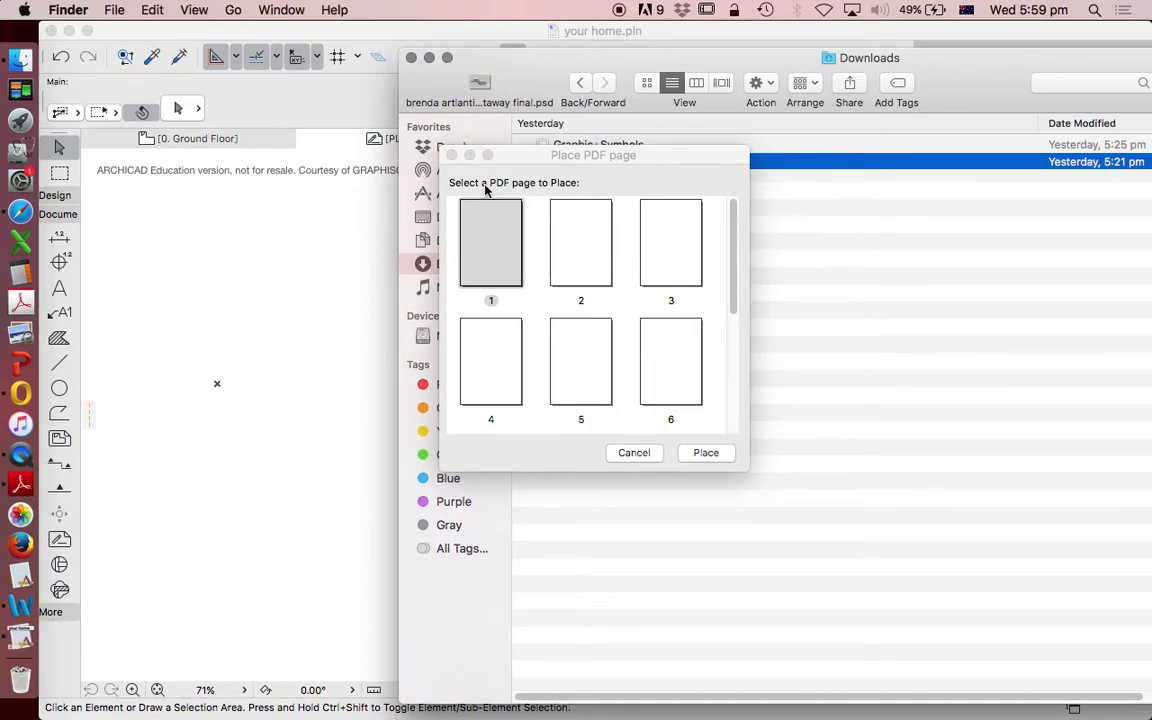
left_click(679, 247)
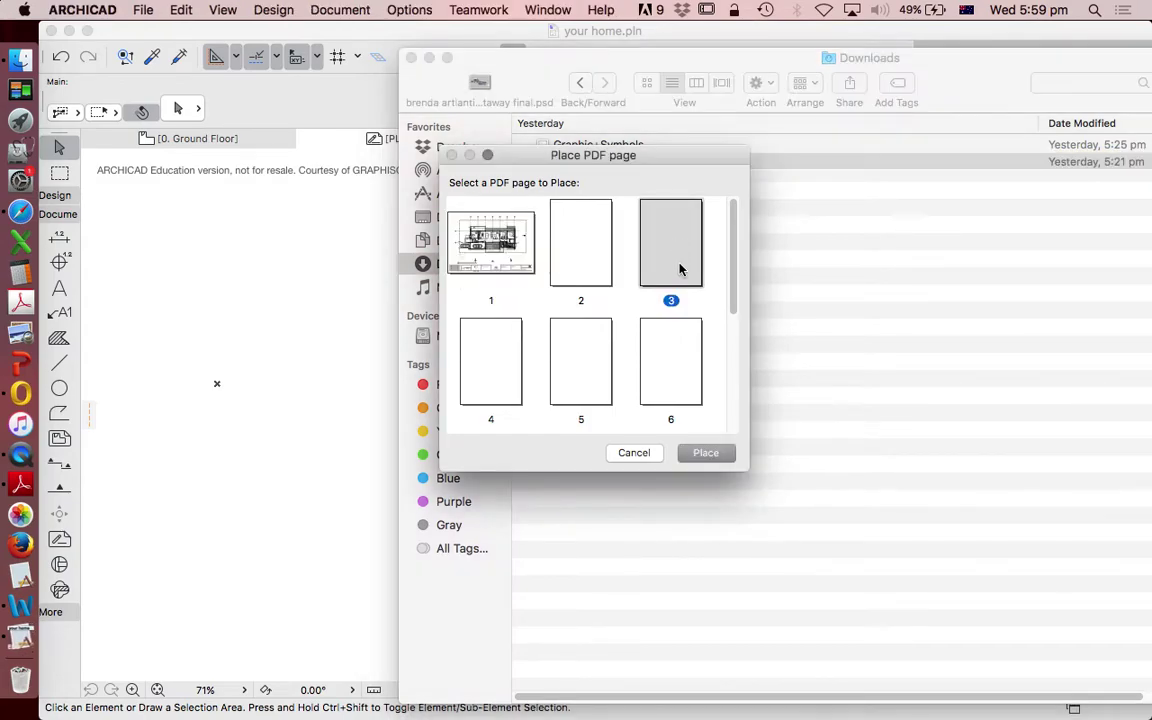
left_click(706, 453)
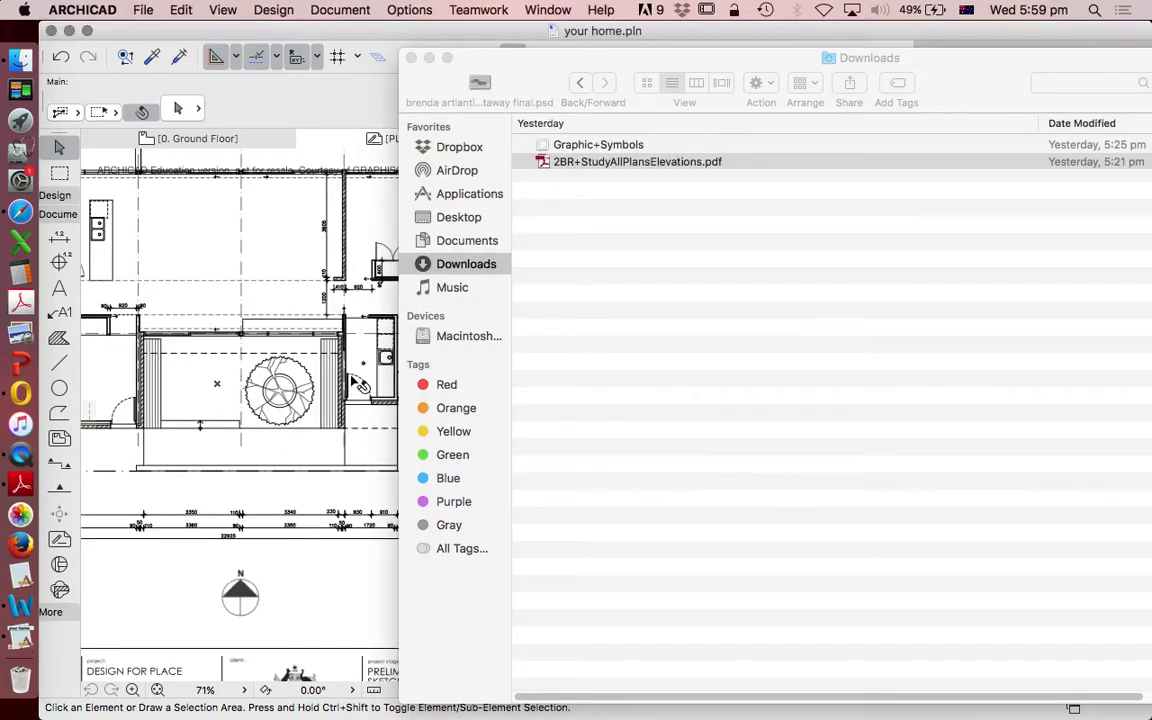
left_click(350, 385)
scroll(420, 405, "down", 5)
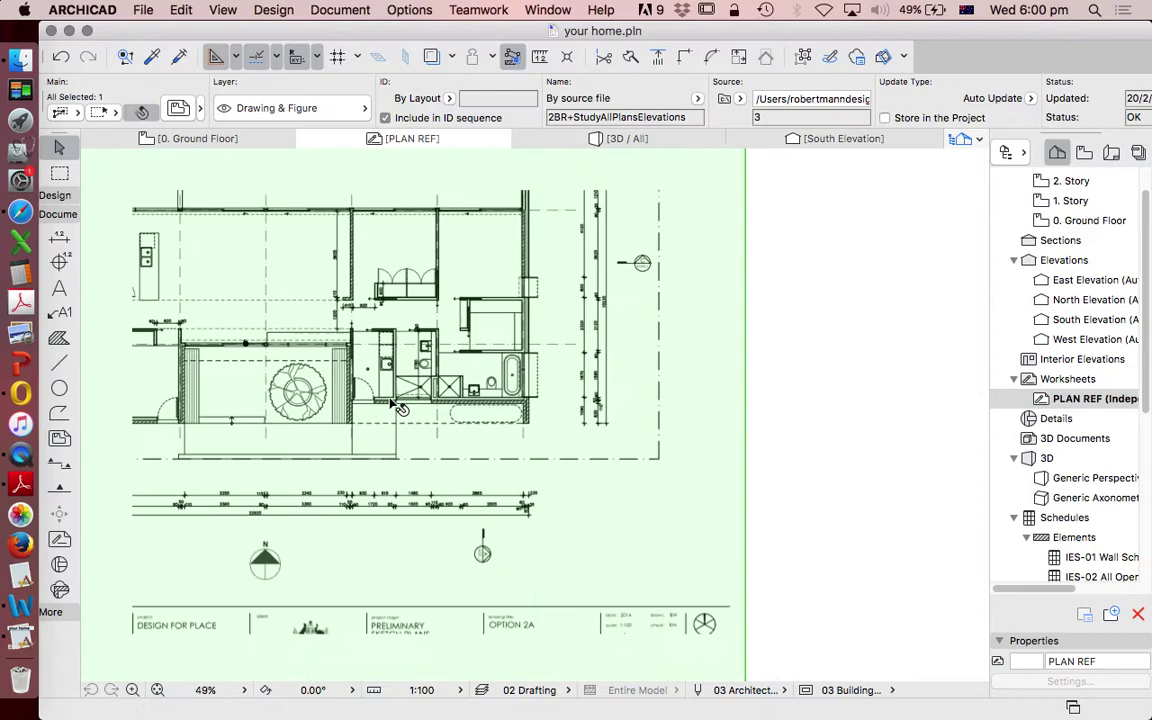
scroll(640, 380, "down", 5)
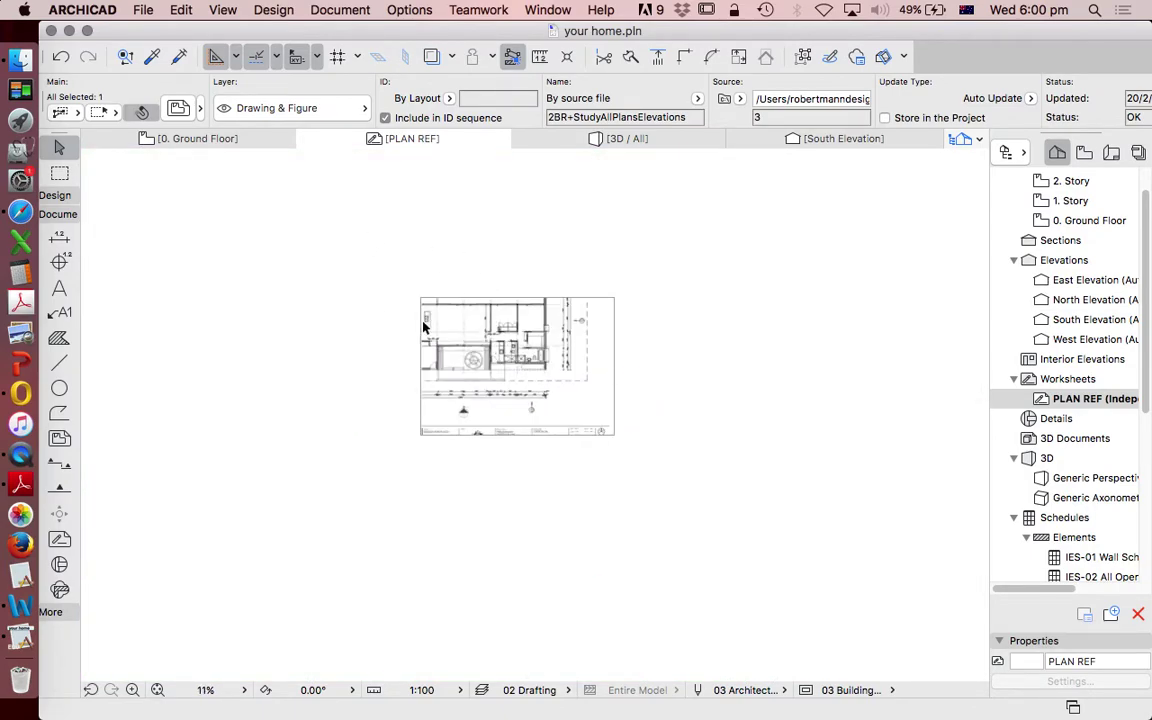
left_click(387, 269)
scroll(495, 358, "up", 2)
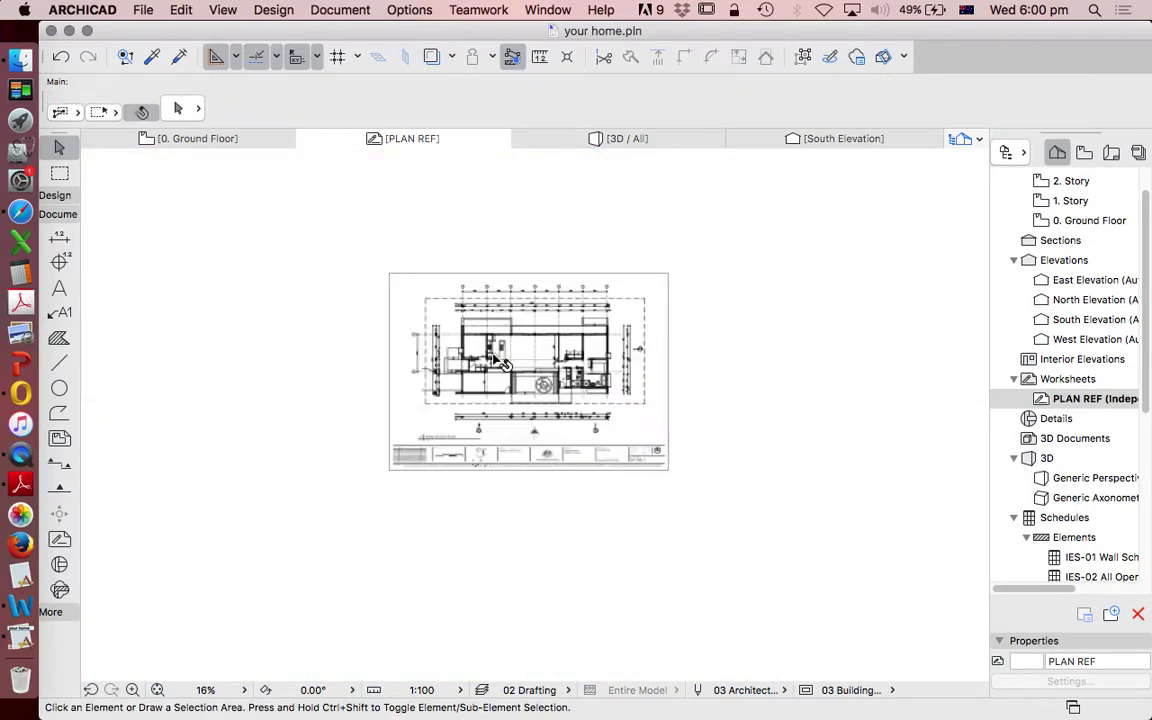
scroll(502, 364, "up", 4)
scroll(512, 290, "up", 6)
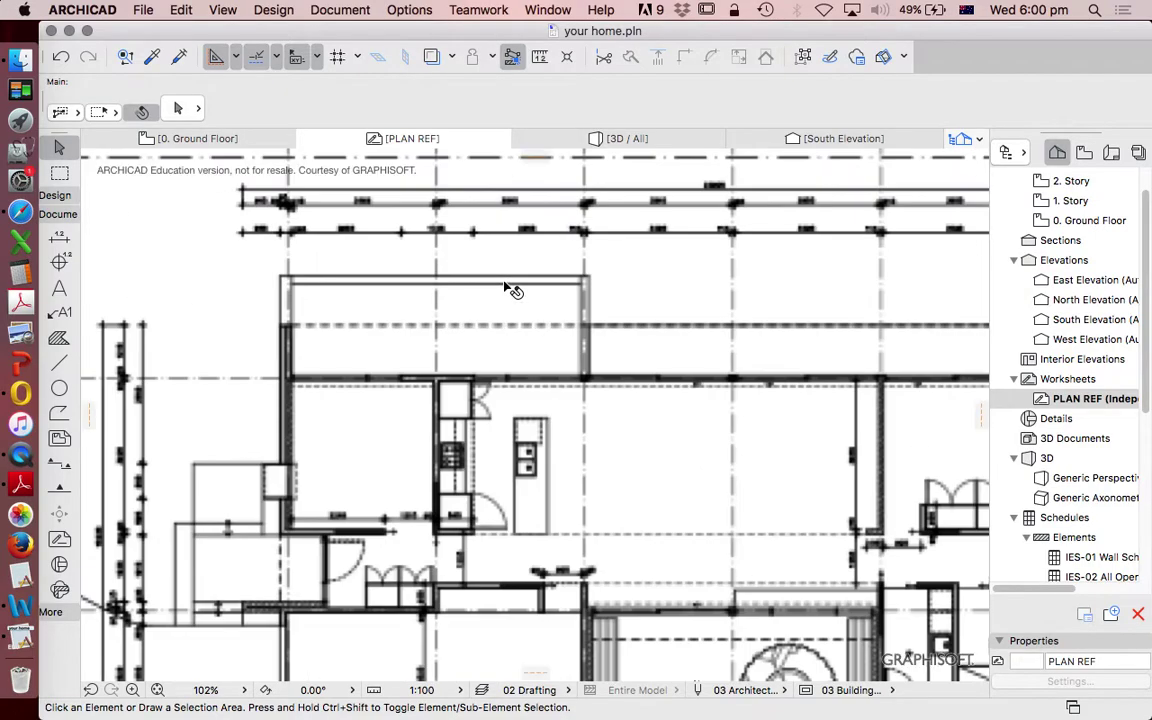
scroll(607, 414, "up", 3)
scroll(607, 412, "down", 4)
scroll(605, 415, "up", 2)
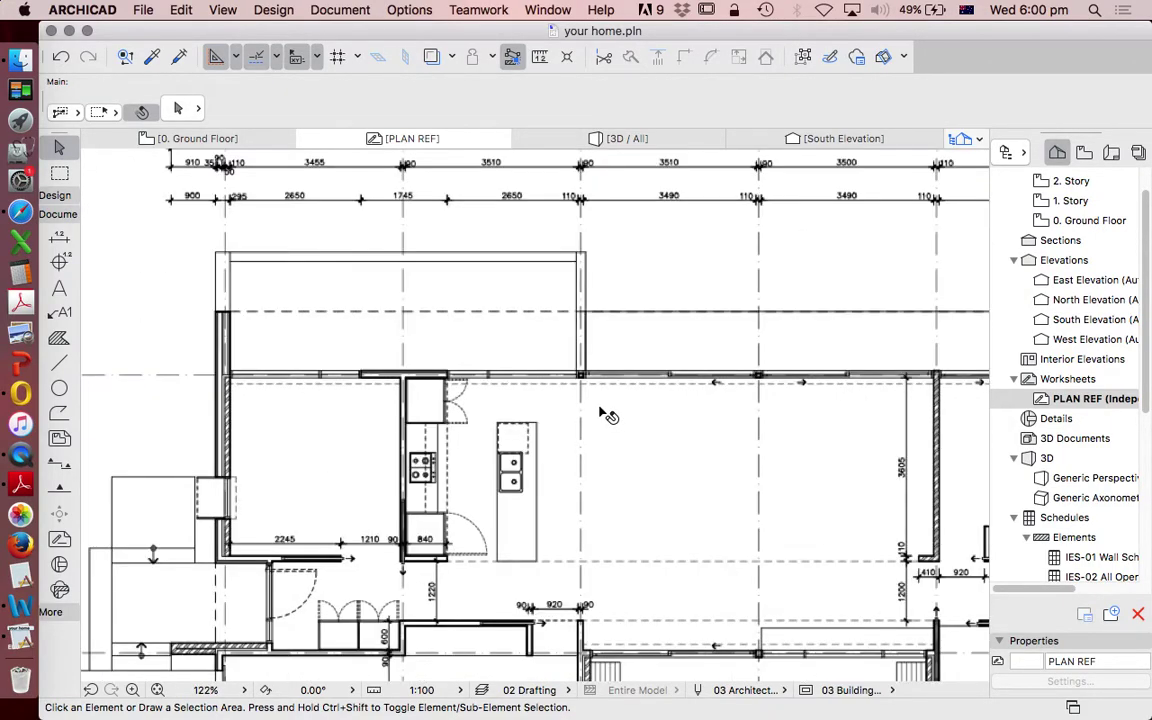
scroll(555, 237, "down", 1)
scroll(528, 182, "up", 6)
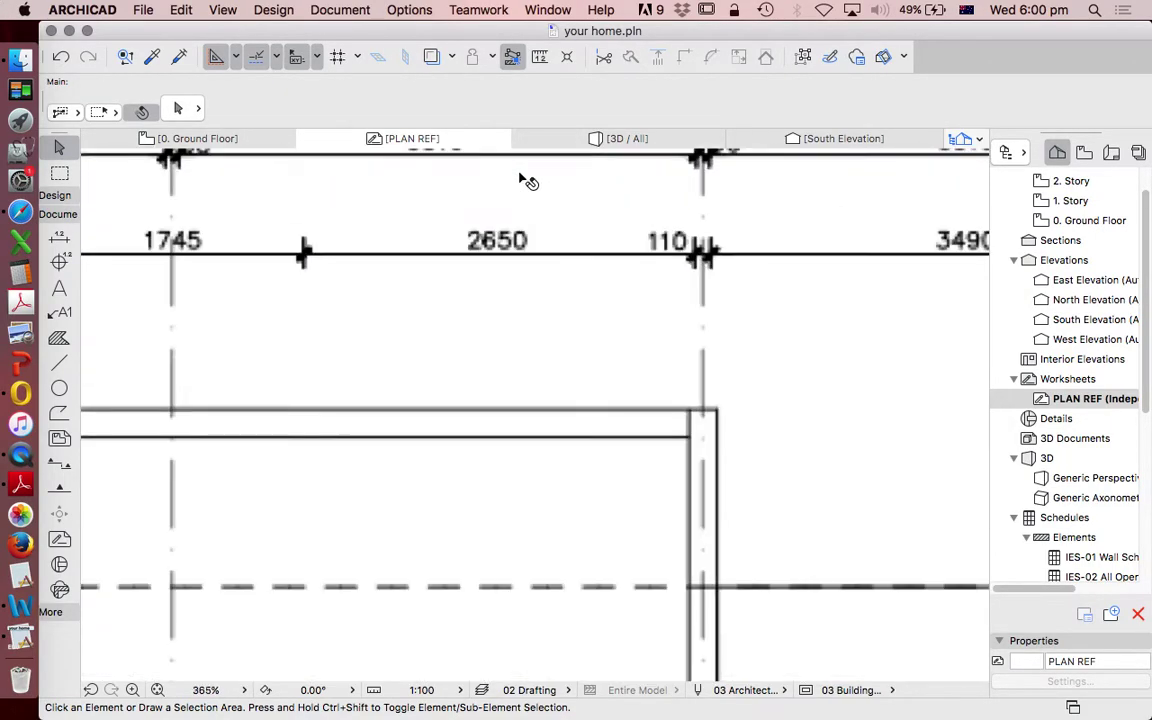
scroll(599, 247, "up", 3)
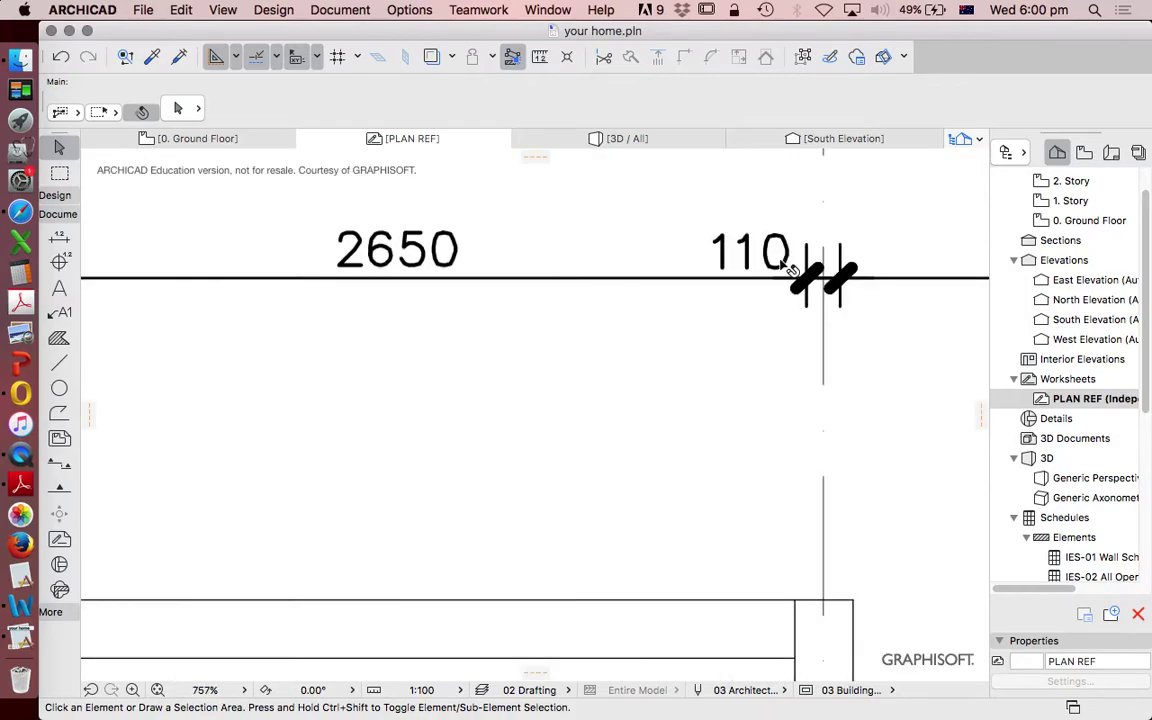
scroll(786, 264, "up", 8)
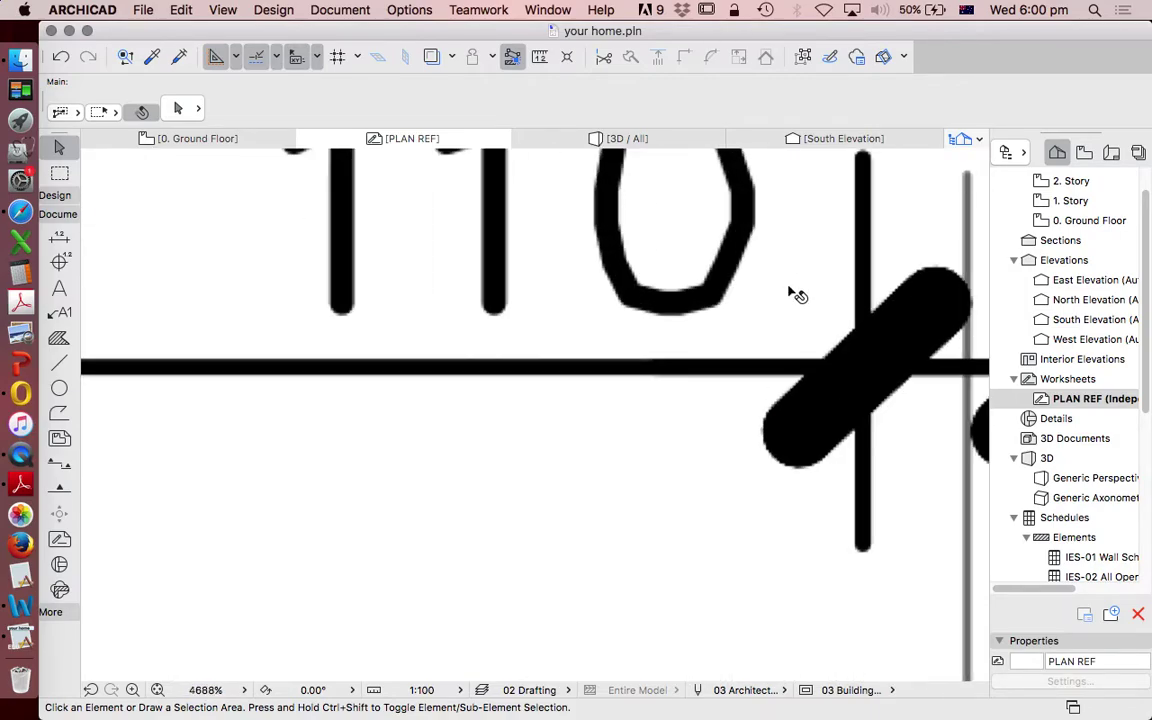
scroll(700, 325, "down", 20)
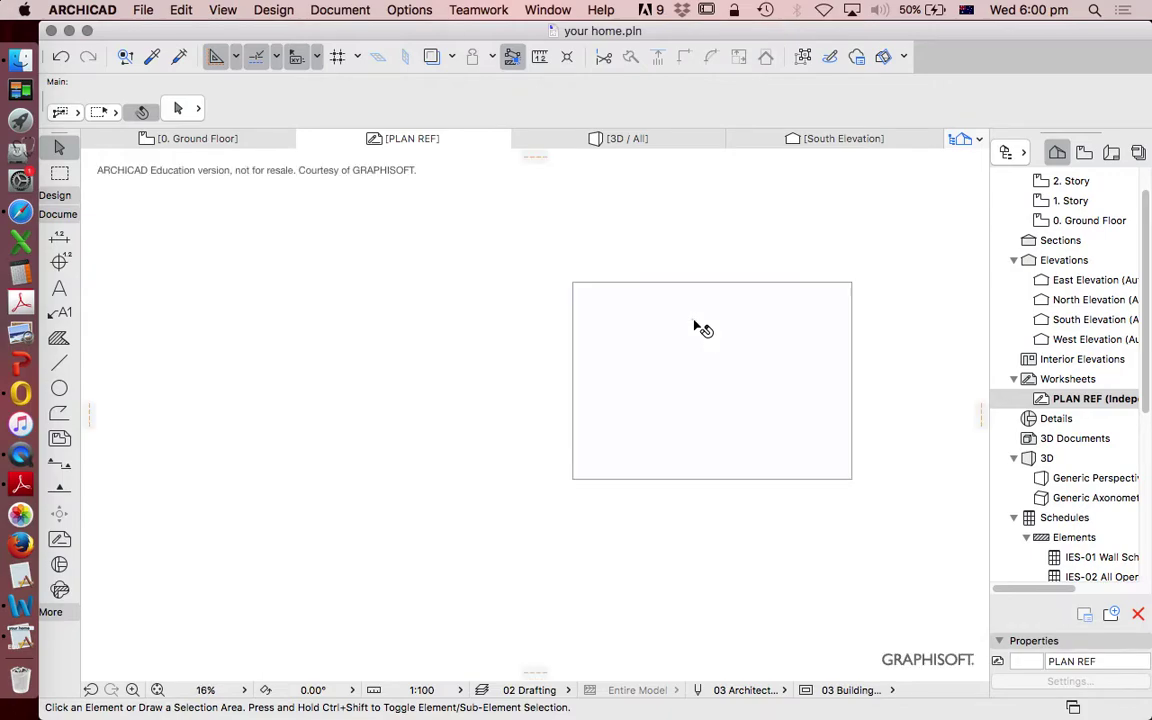
left_click(768, 283)
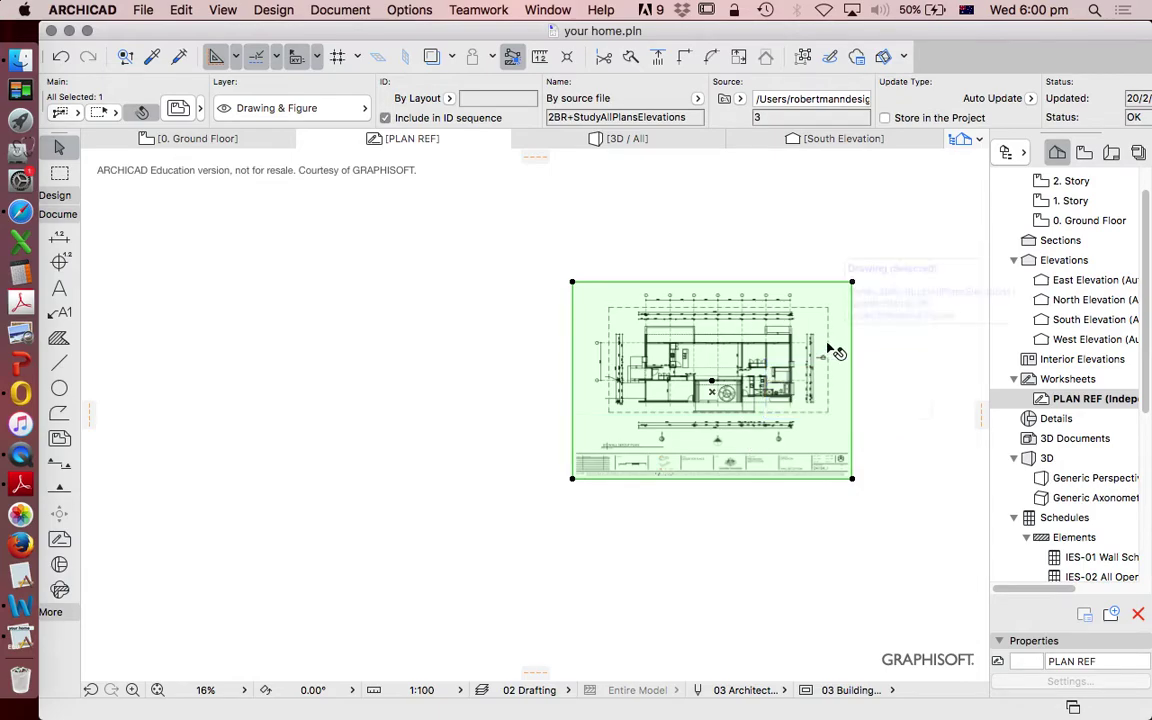
scroll(884, 416, "up", 5)
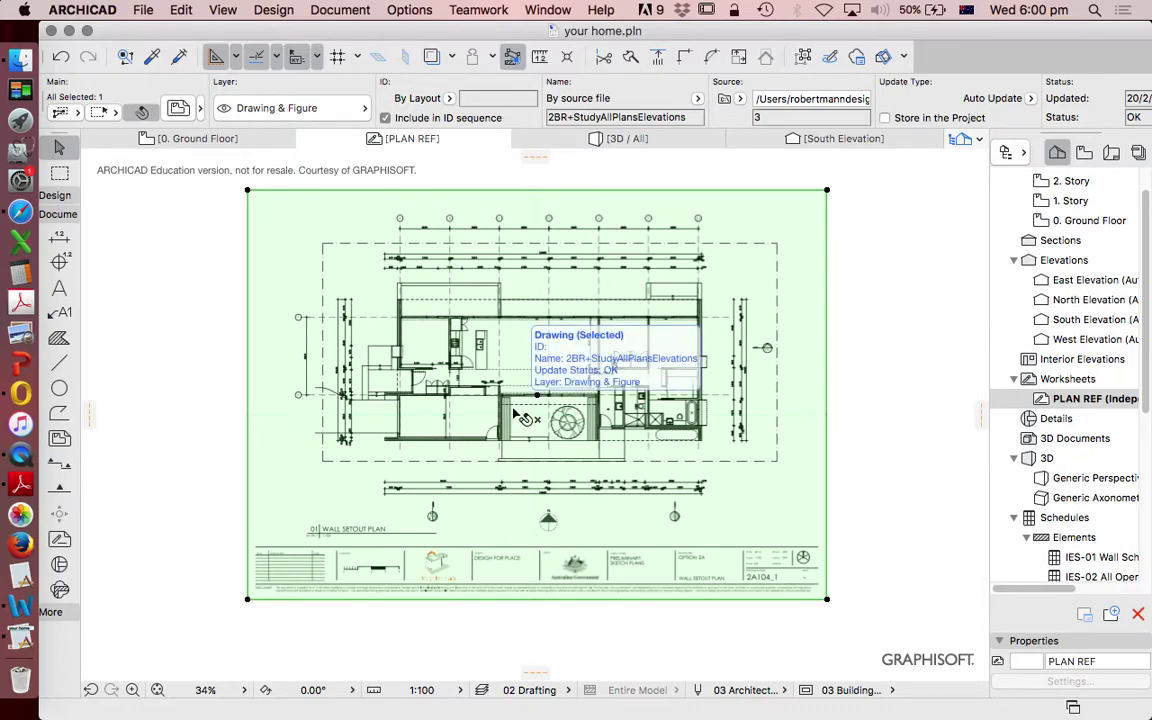
Deselect the drawing and start a trial line at gridline A, then cancel it
left_click(195, 292)
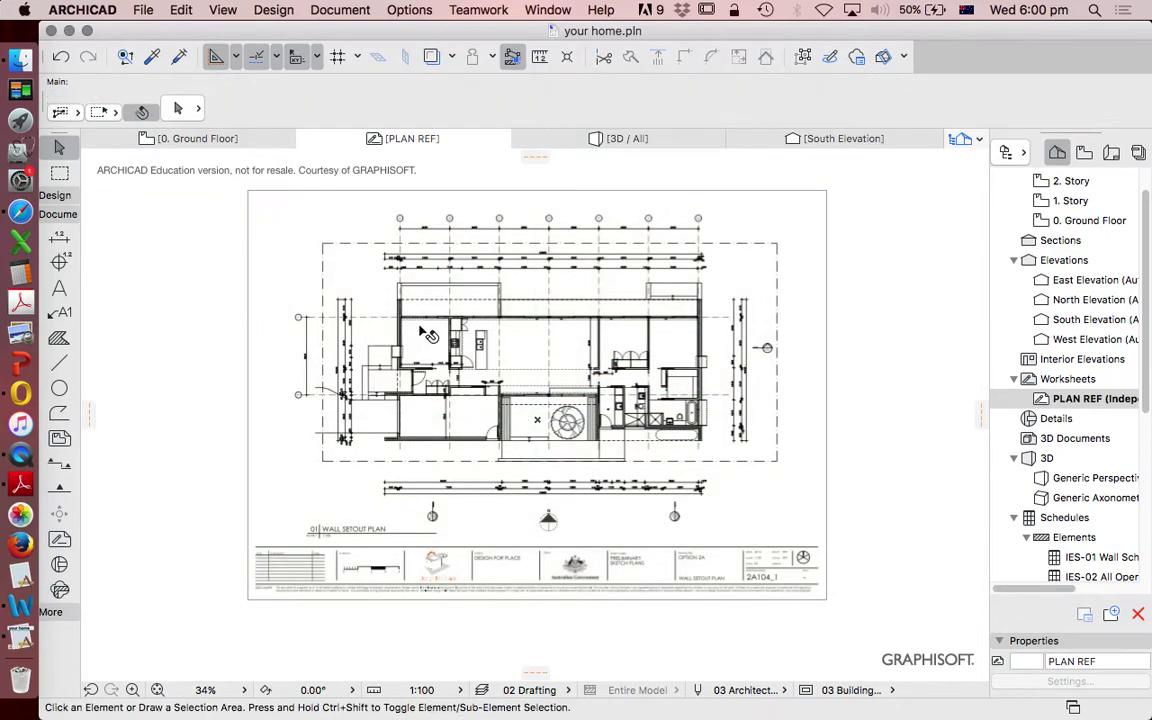
left_click(59, 362)
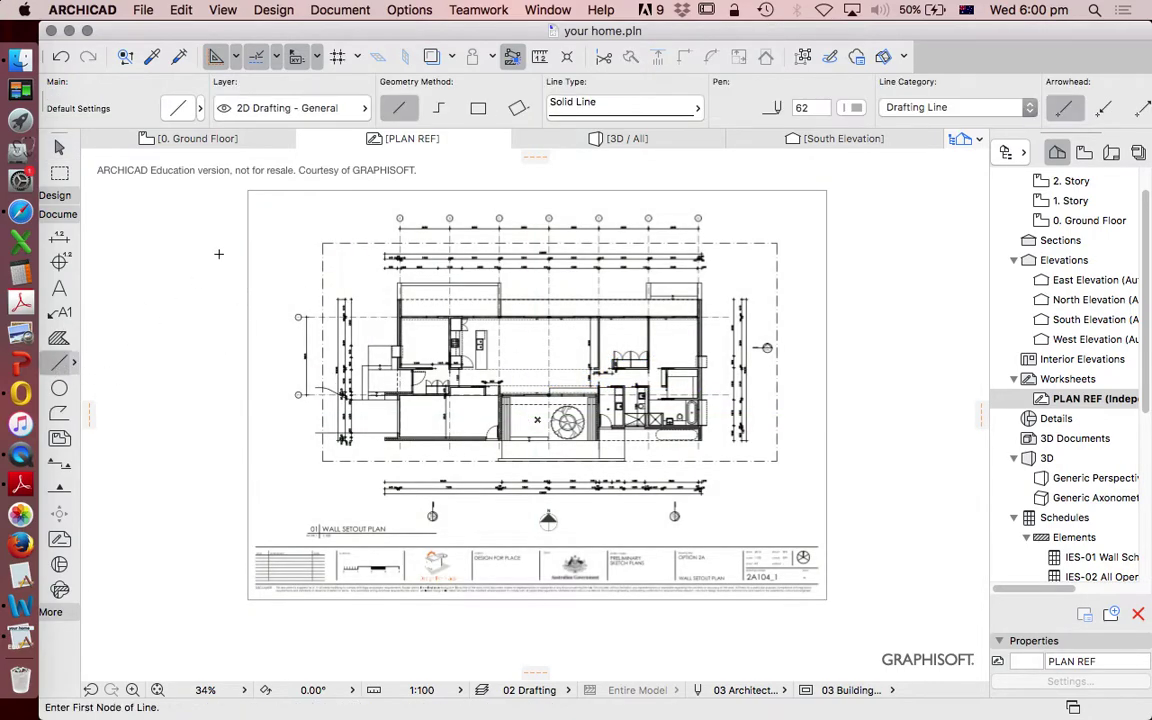
scroll(433, 240, "up", 10)
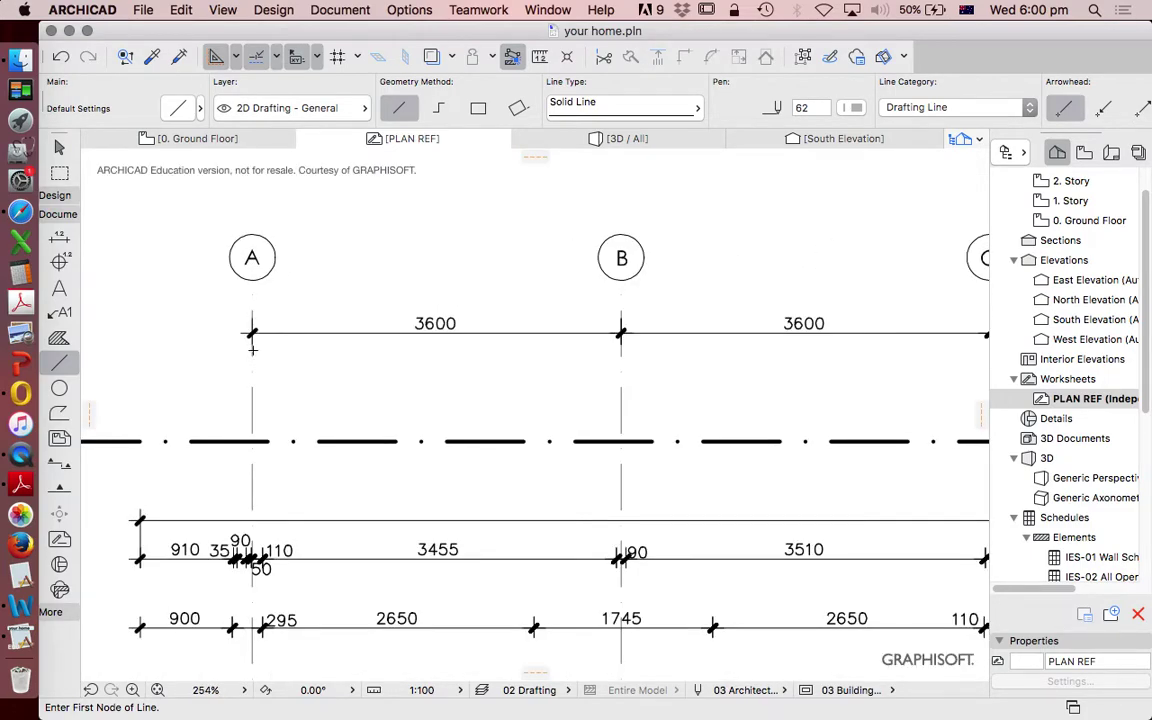
left_click(252, 348)
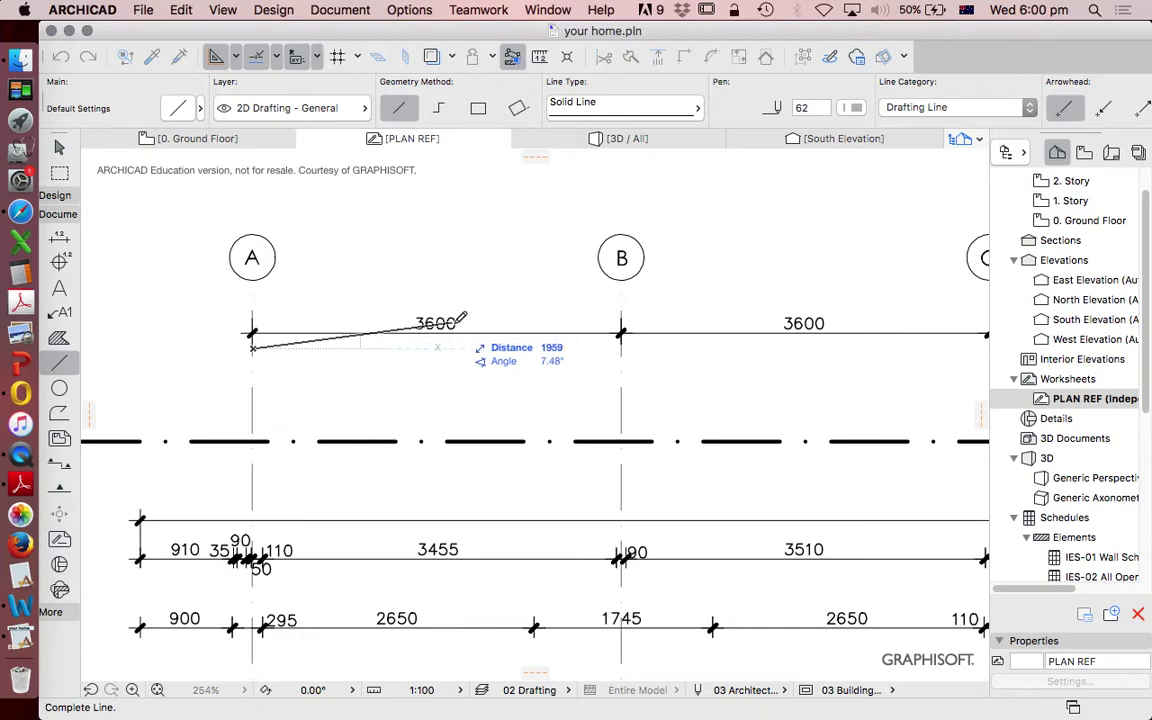
key("Escape")
key("Escape")
scroll(465, 305, "down", 5)
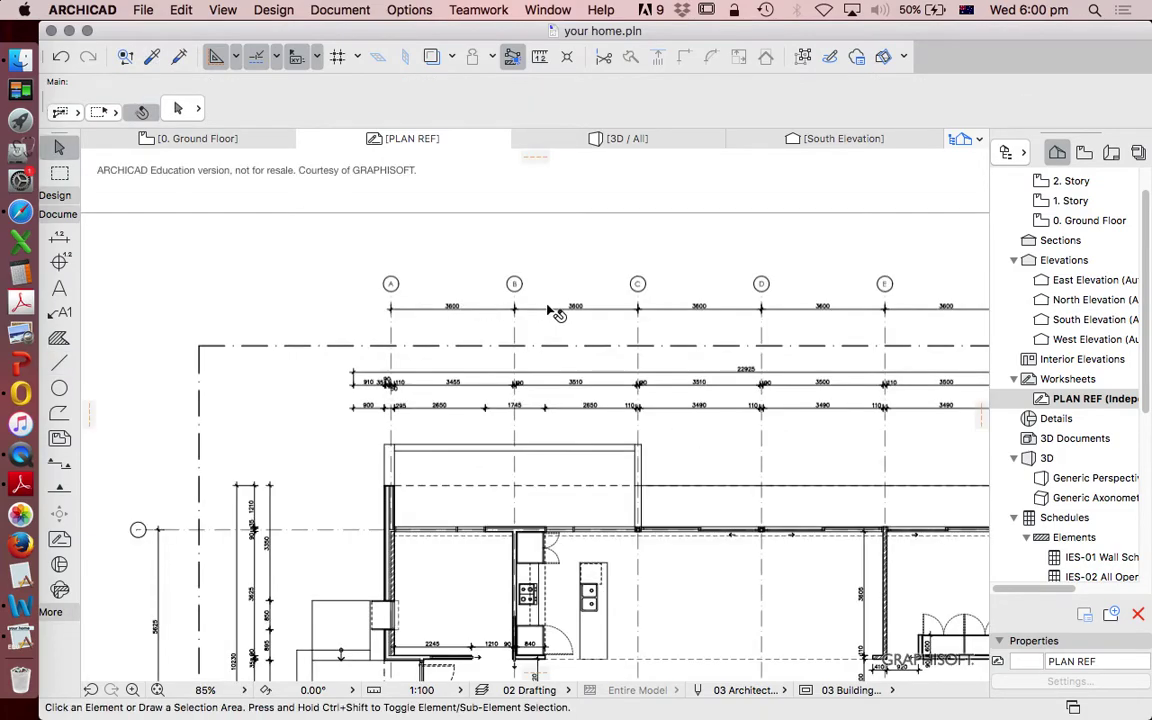
scroll(489, 643, "down", 5)
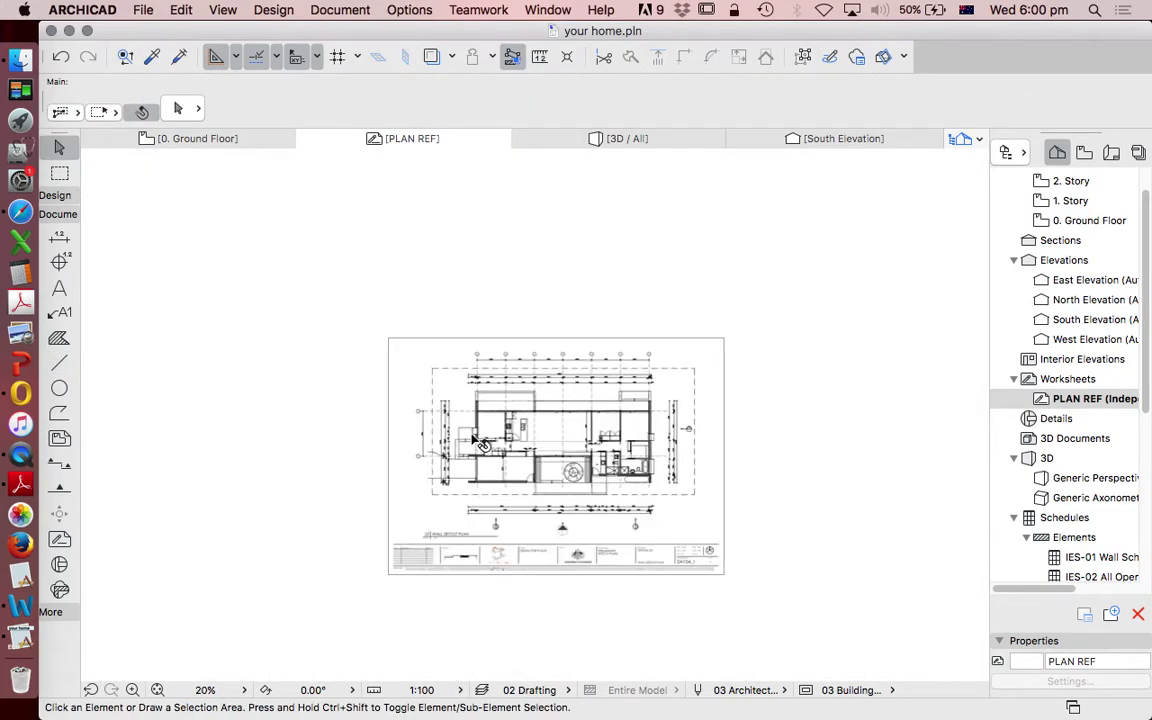
Cancel a stray selection area, reselect the Line tool, then return to the Arrow tool
left_click(648, 296)
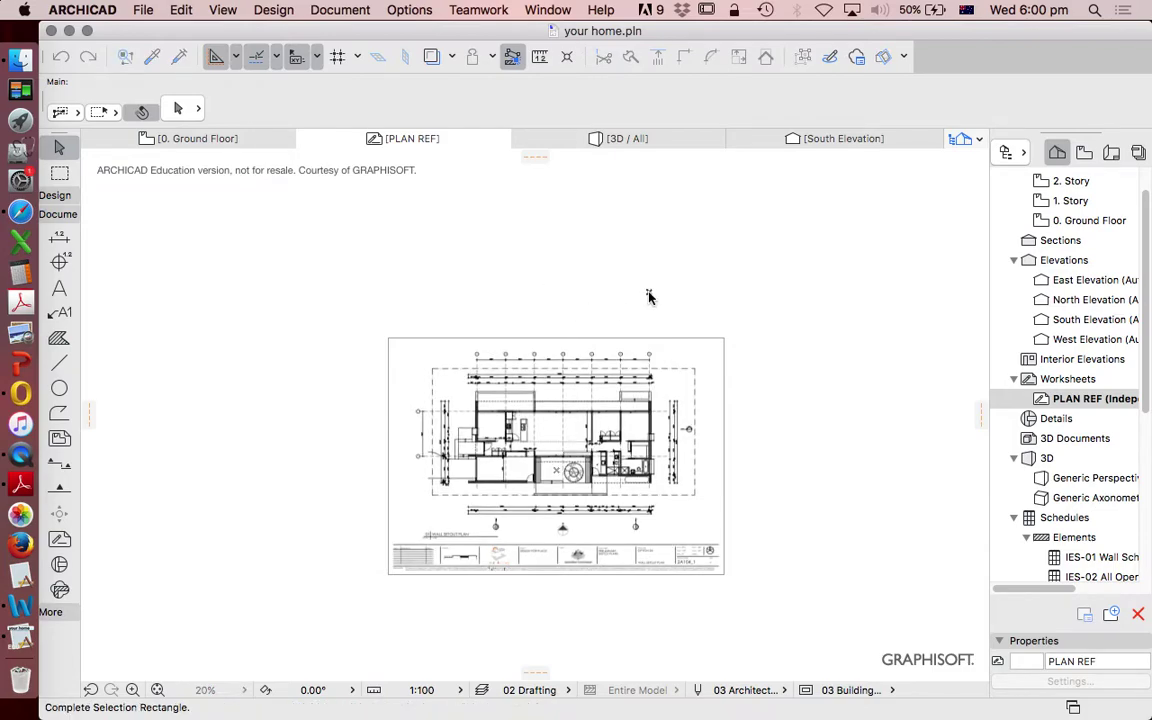
scroll(648, 290, "down", 1)
left_click(396, 427)
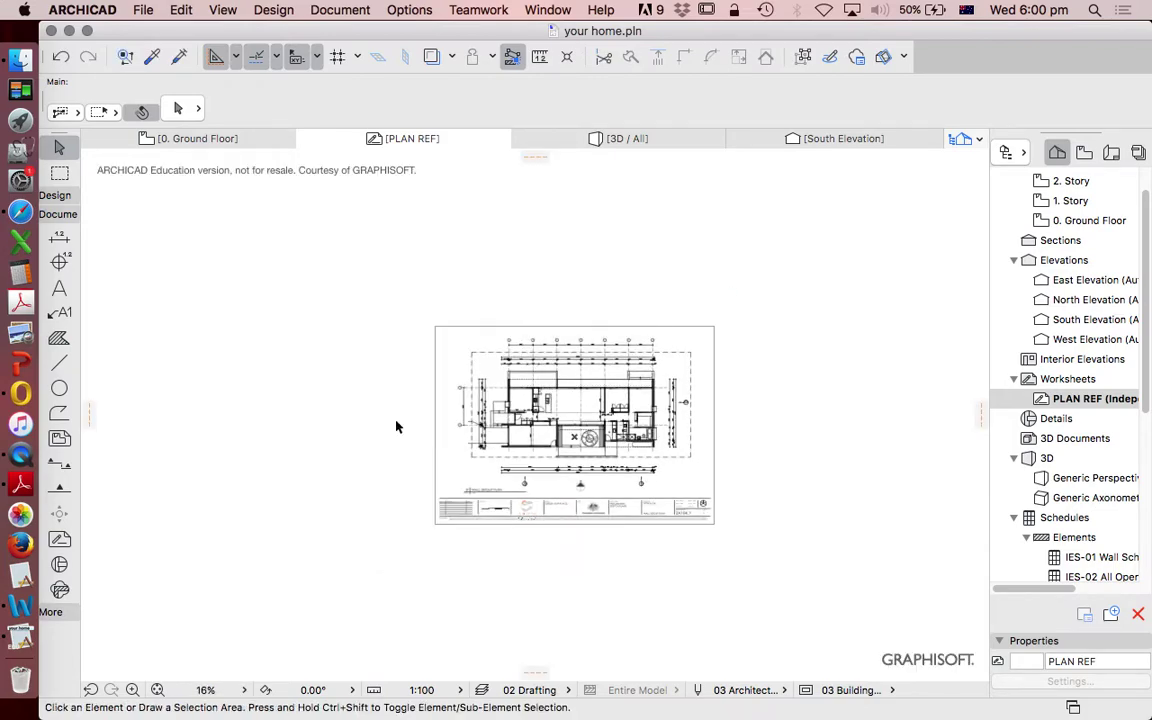
left_click(60, 364)
scroll(570, 416, "up", 3)
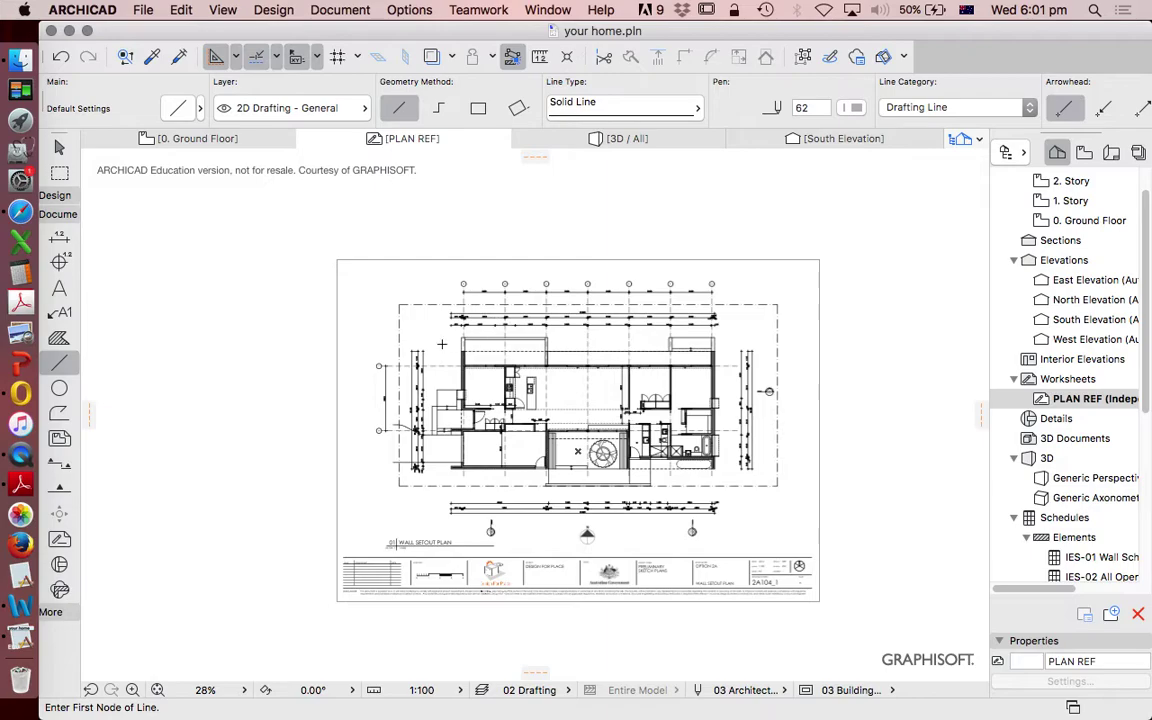
key("Escape")
Explode the placed PDF drawing into the current view using Drawing's Layer and Project's Attributes
left_click(398, 258)
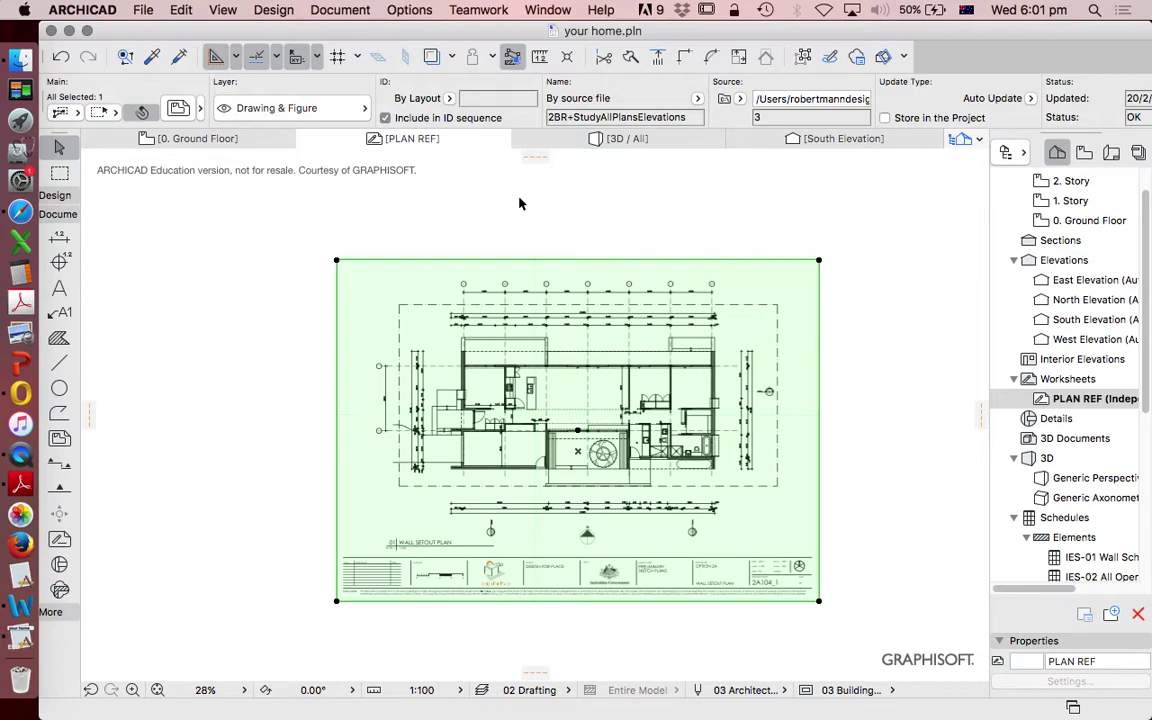
right_click(521, 202)
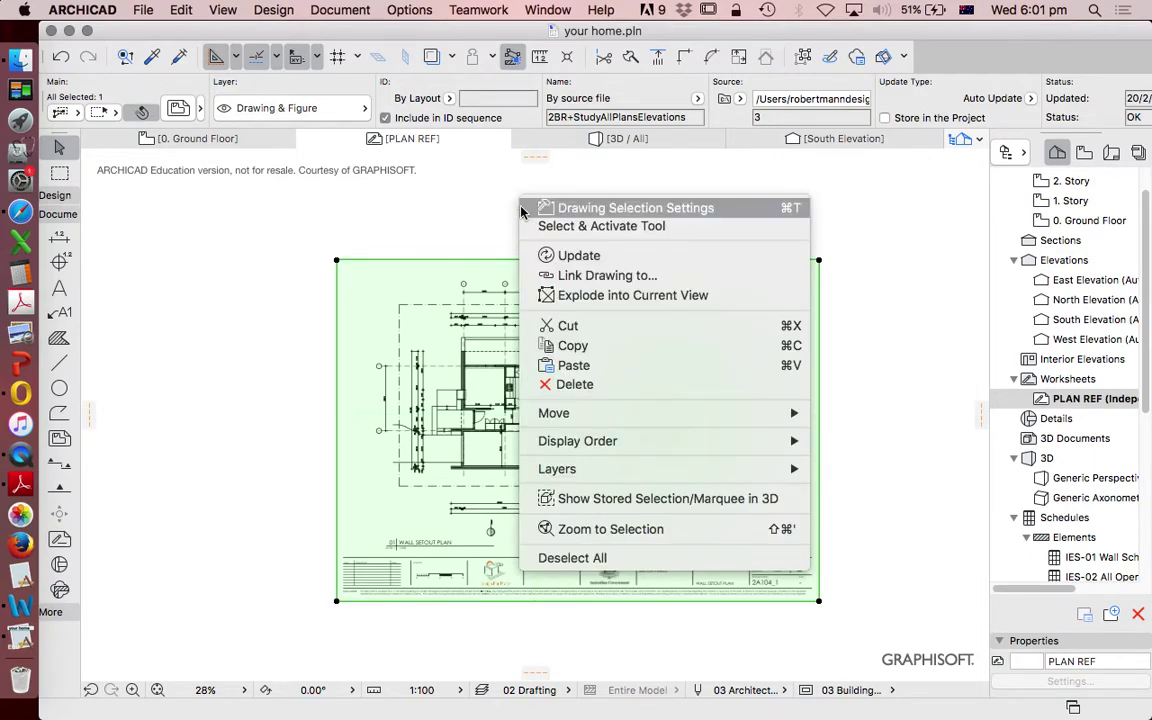
left_click(608, 296)
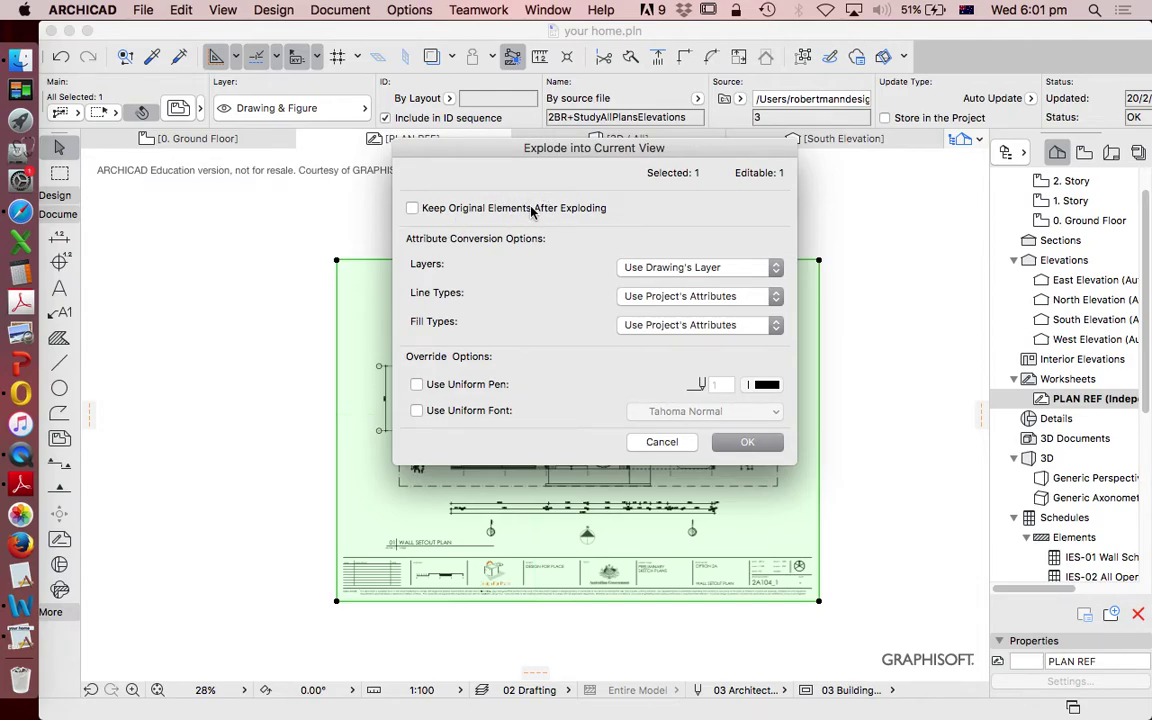
left_click(680, 268)
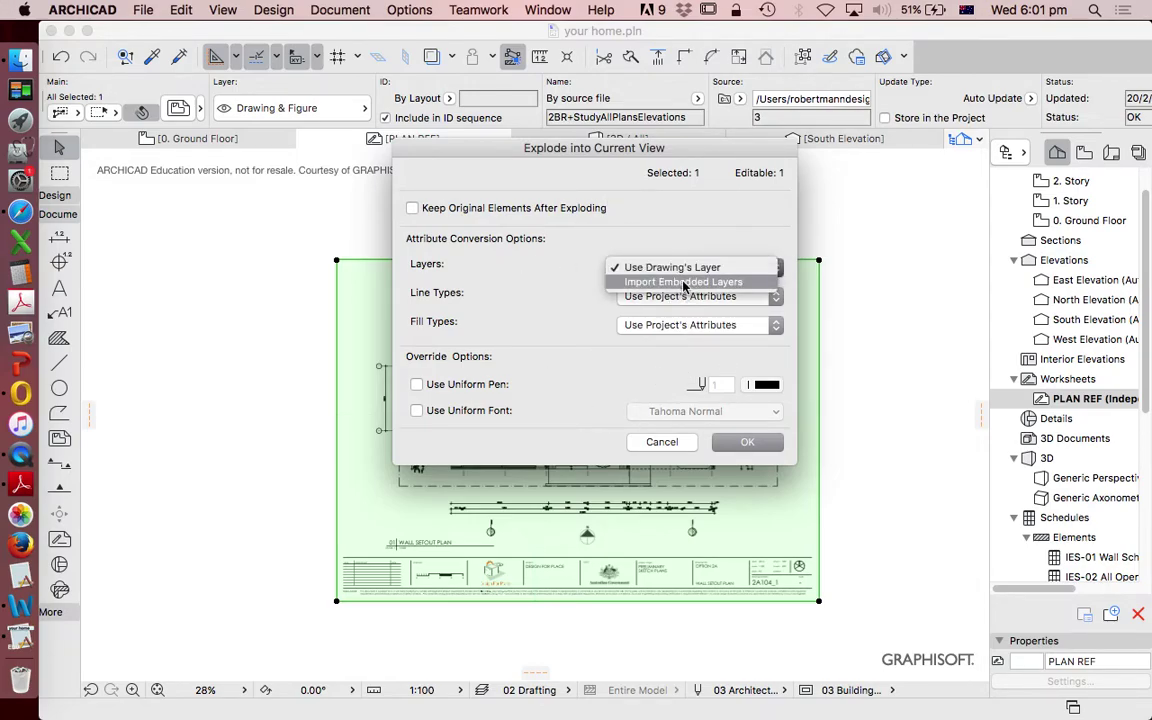
left_click(620, 200)
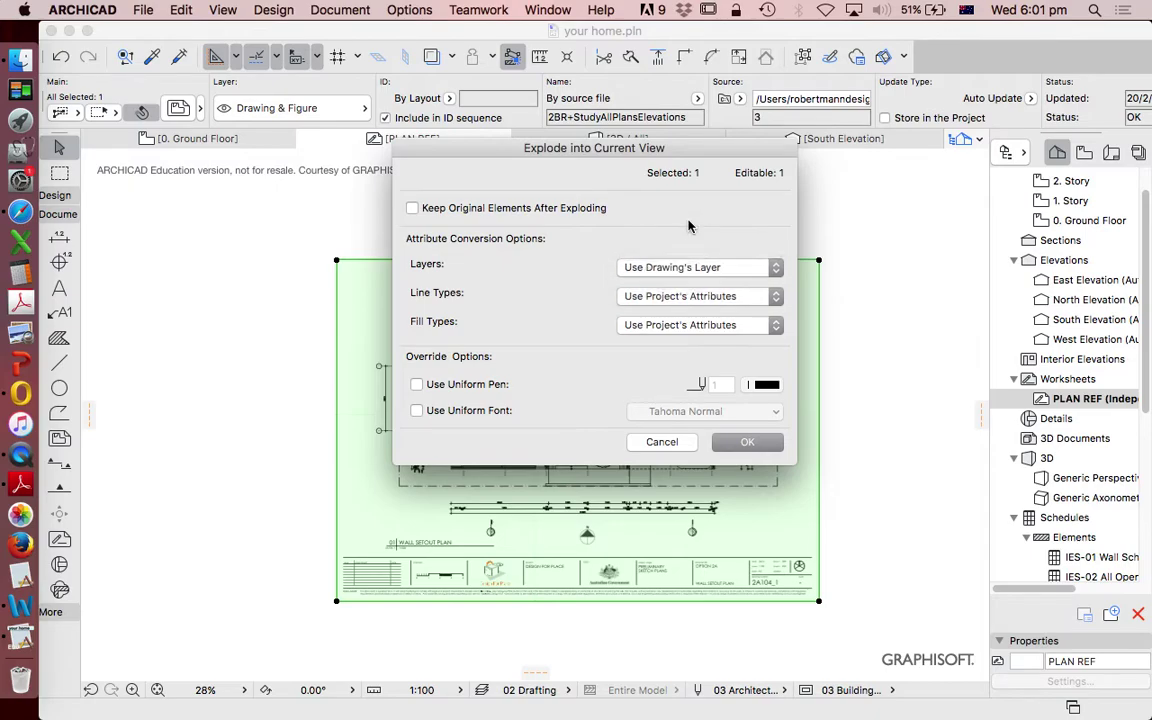
left_click(667, 295)
left_click(484, 288)
key("Return")
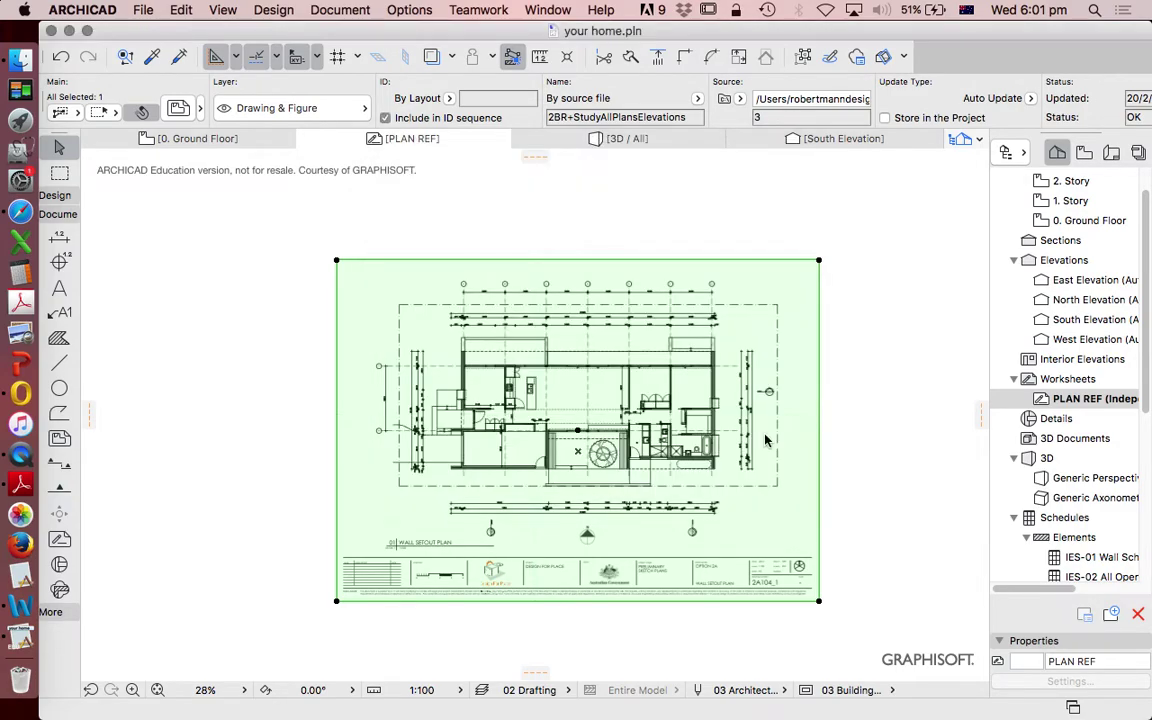
Select all the exploded plan elements and turn on Suspend Groups
left_click(471, 266)
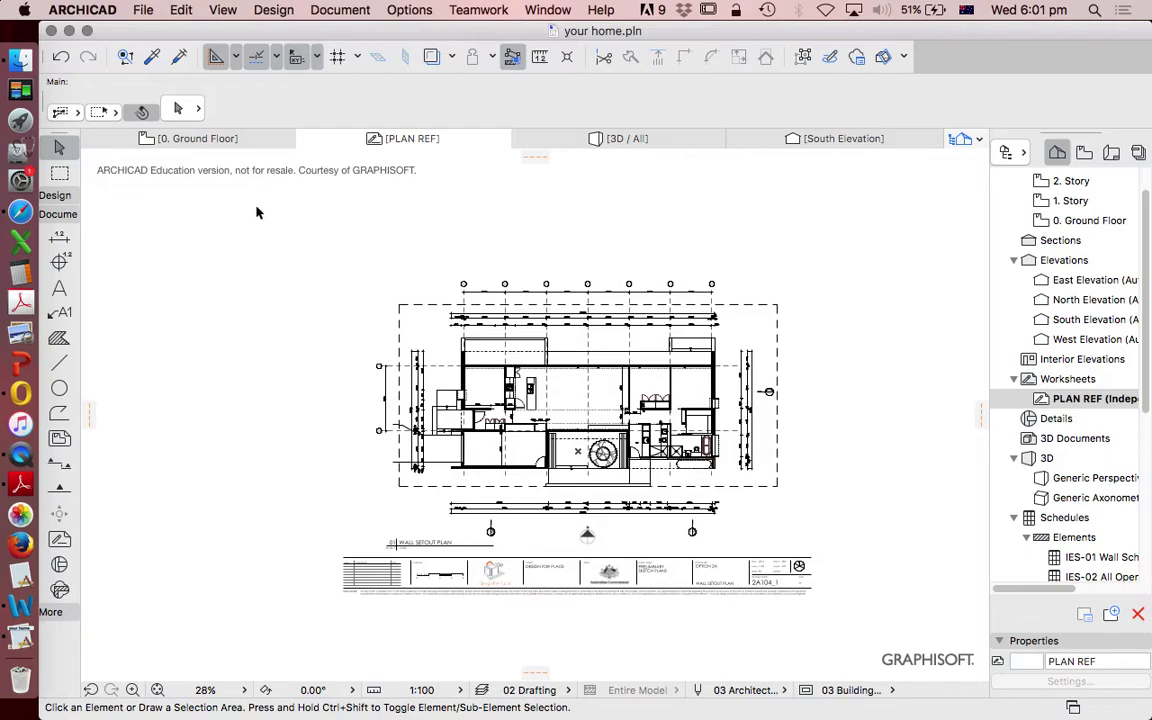
mouse_move(256, 212)
left_mouse_down()
mouse_move(836, 548)
mouse_move(905, 650)
left_mouse_up()
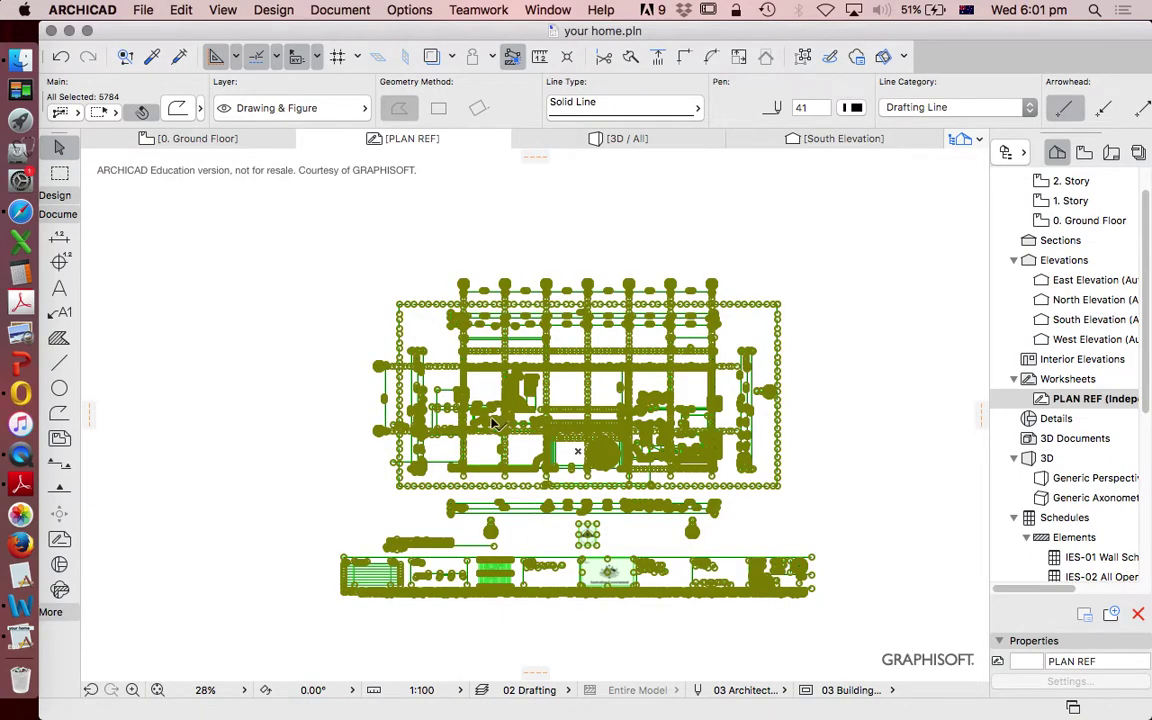
scroll(497, 463, "up", 2)
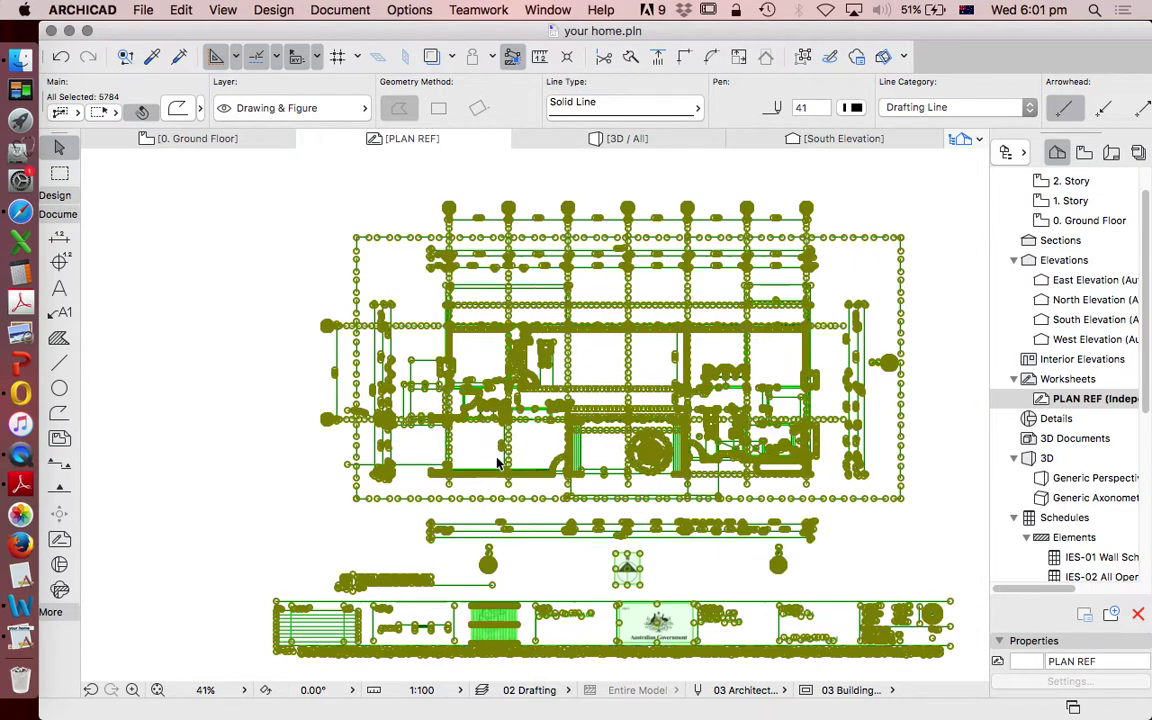
left_click(363, 227)
scroll(372, 232, "up", 10)
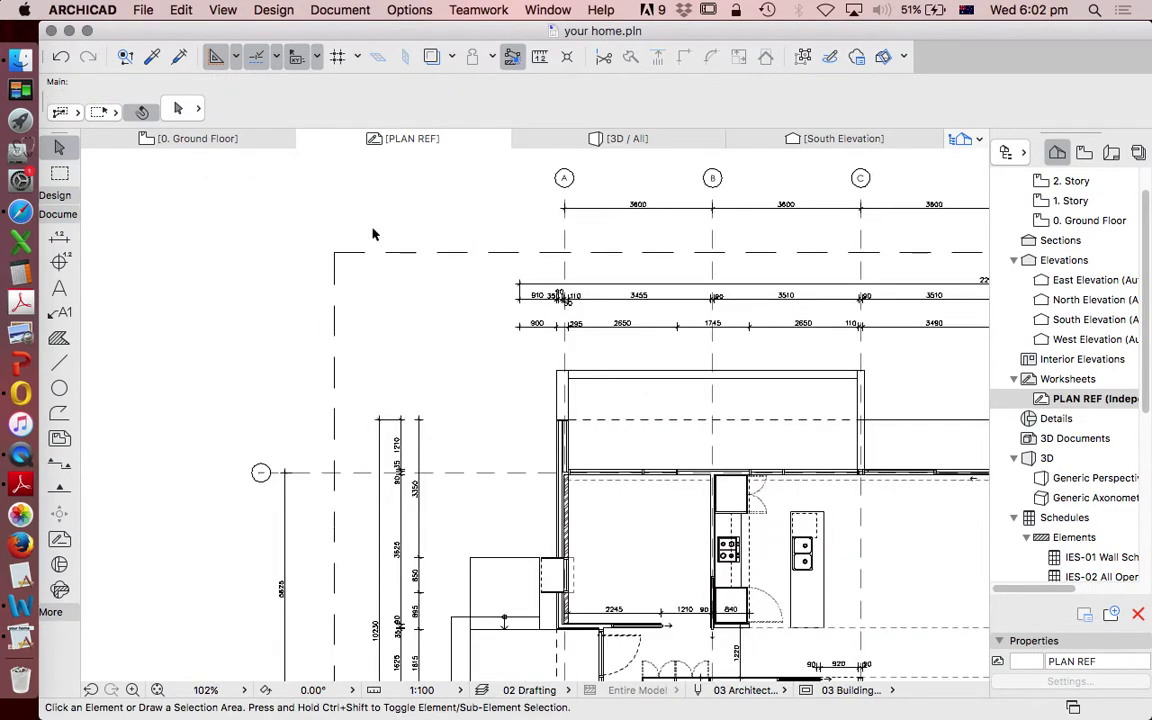
key("super+a")
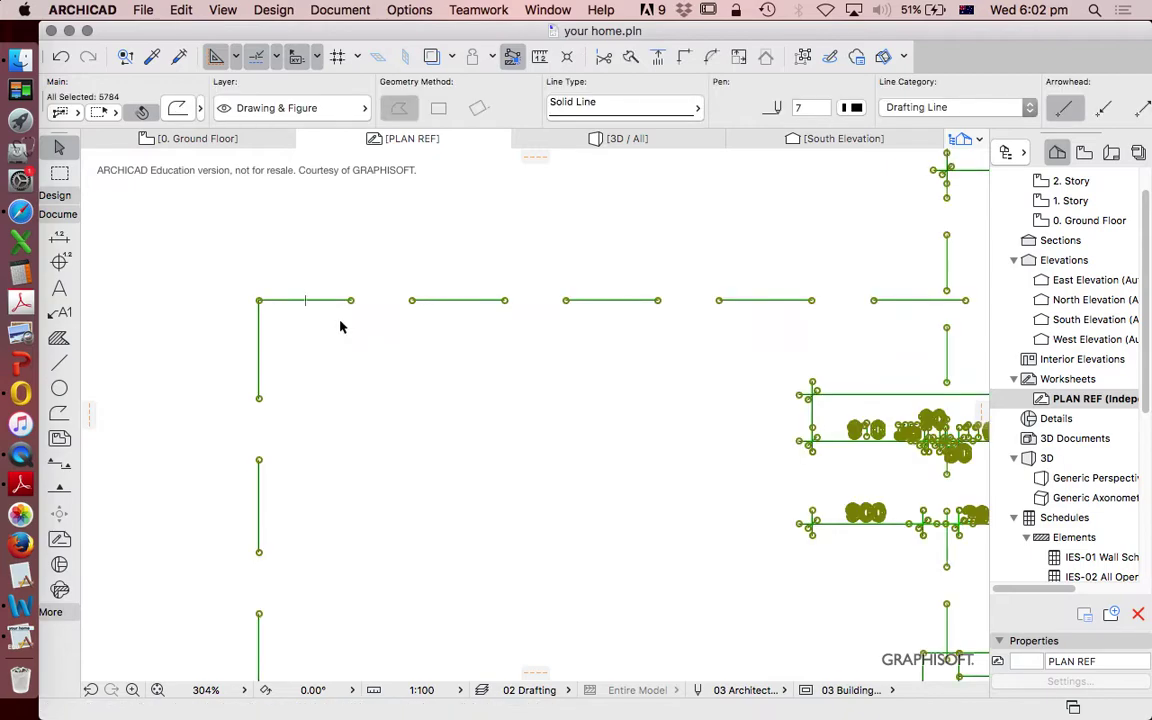
scroll(339, 324, "down", 4)
left_click(804, 56)
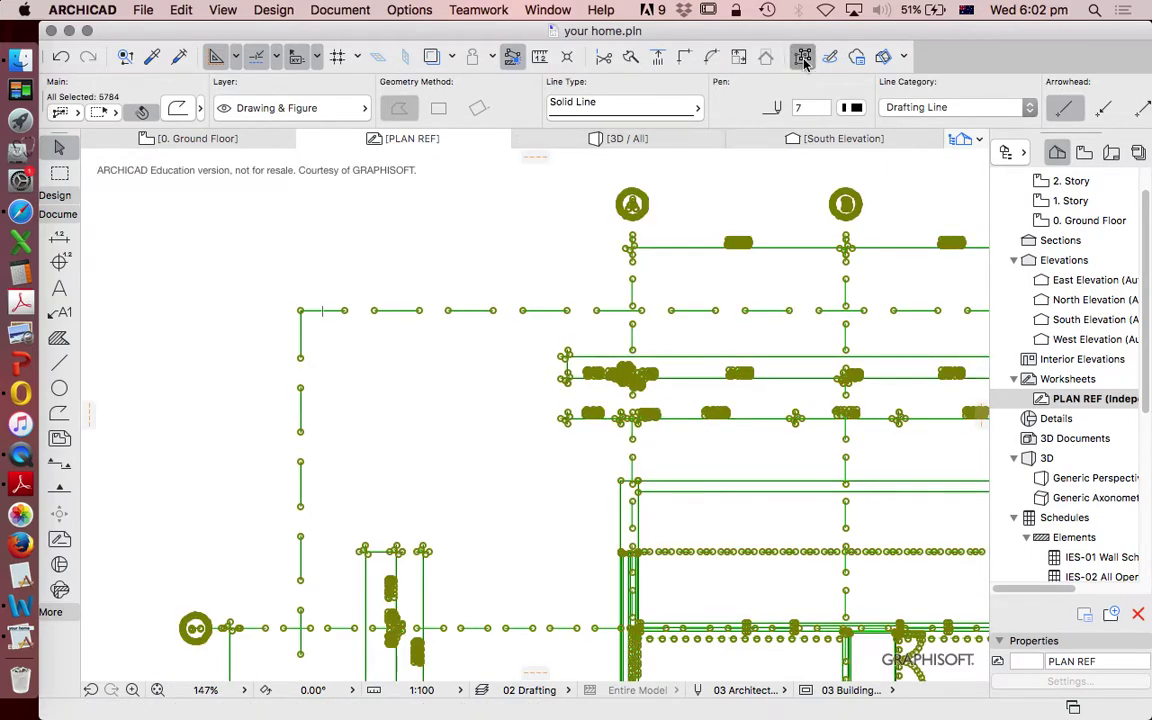
Pick the single corner polyline at the plan's top left, then deselect it
left_click(352, 318)
left_click(340, 312)
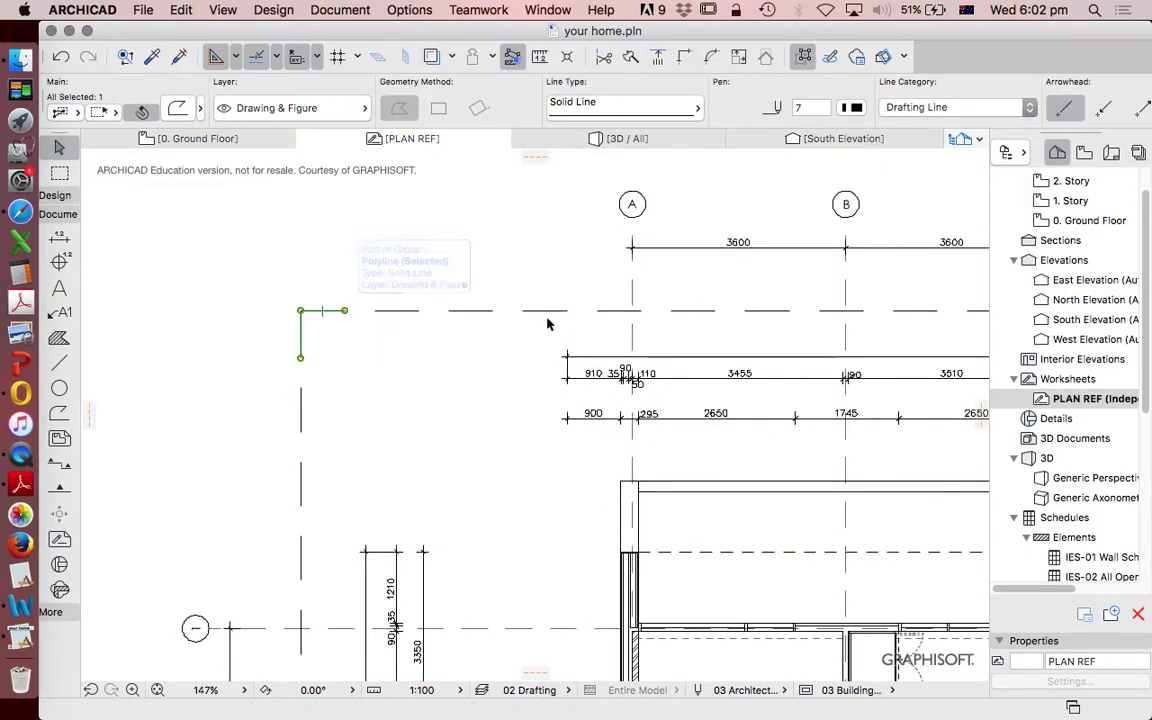
scroll(372, 324, "down", 6)
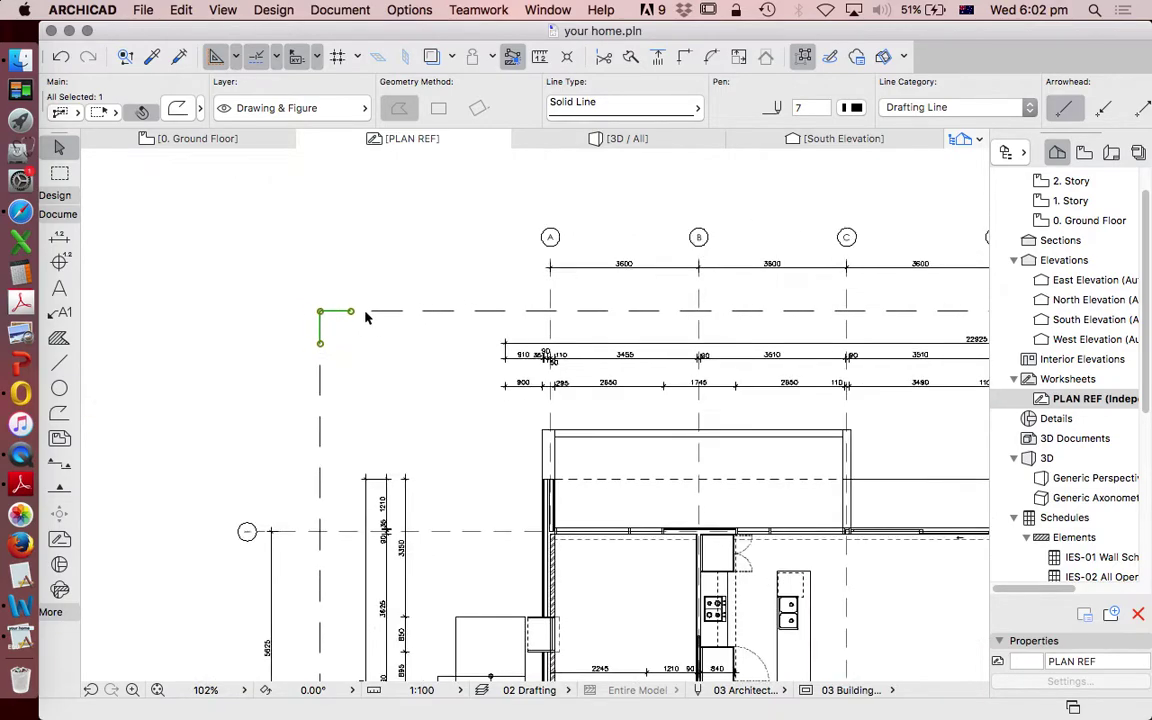
left_click(345, 308)
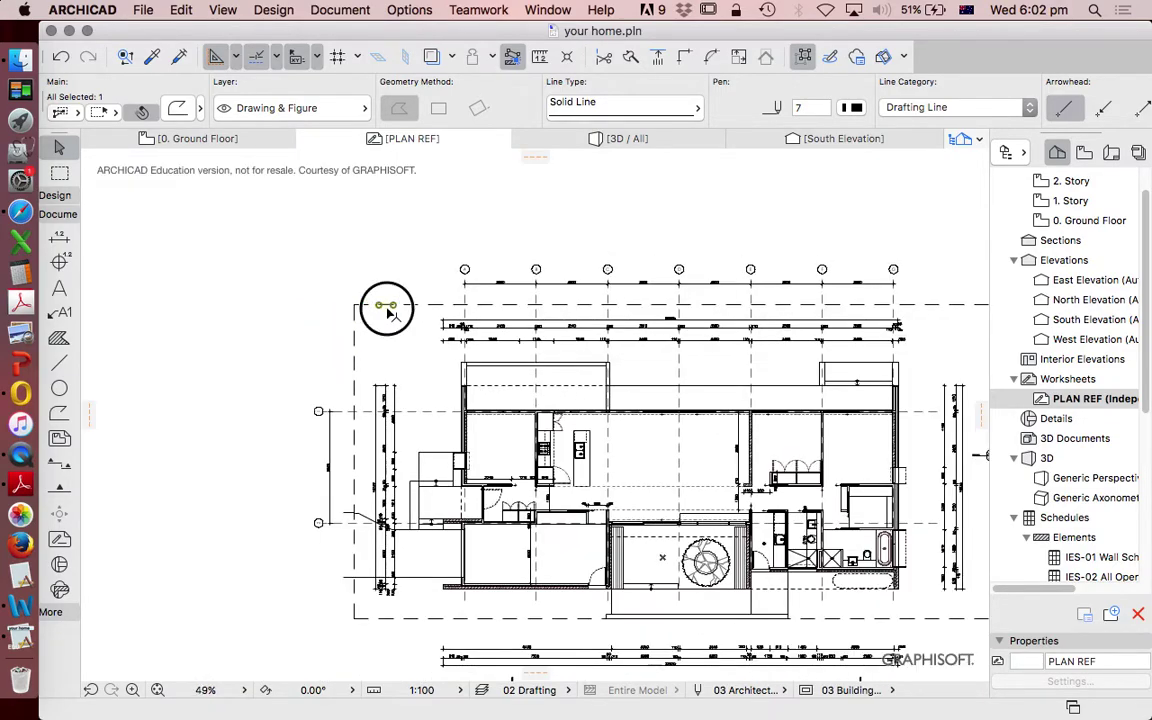
left_click(376, 306)
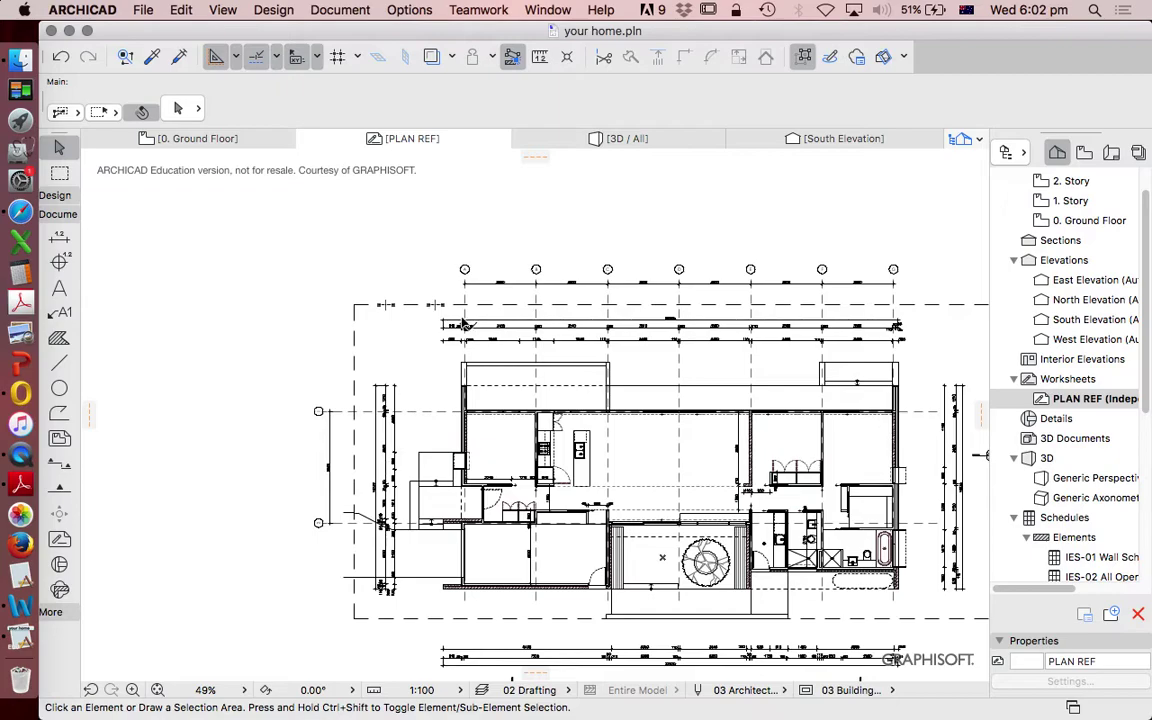
scroll(440, 311, "up", 6)
Select a dimension-chain line and the separate 9, 1 and 0 characters of 910
left_click(417, 374)
scroll(417, 374, "up", 4)
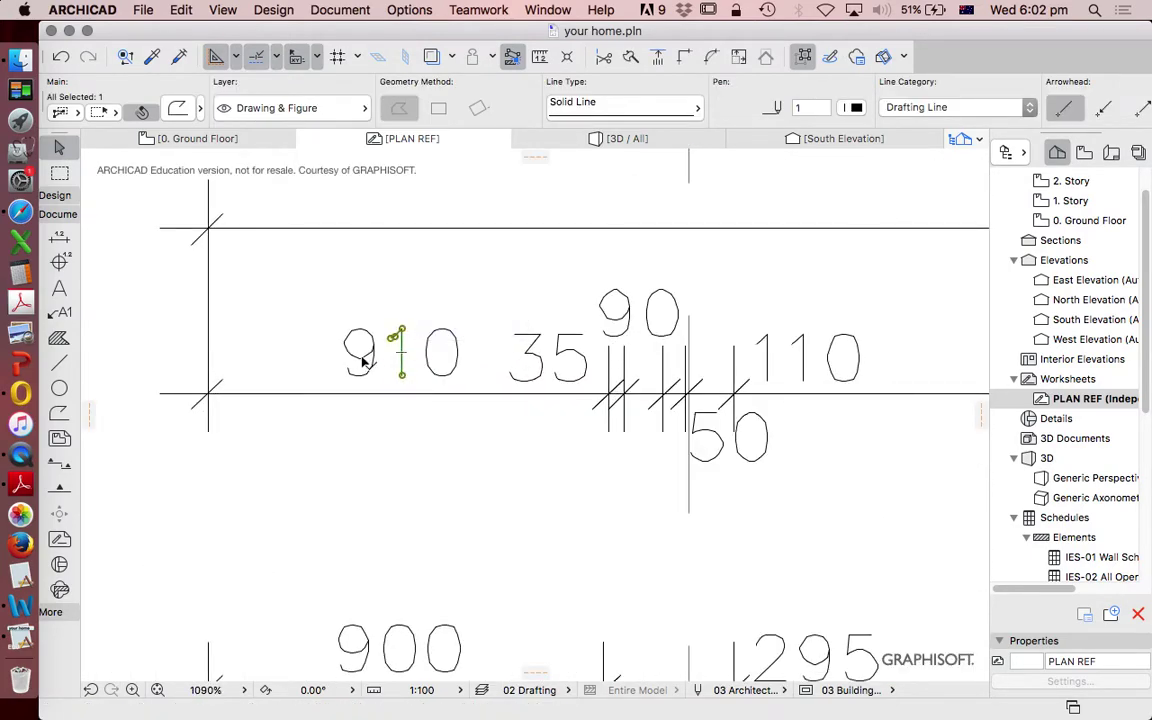
left_click(374, 362)
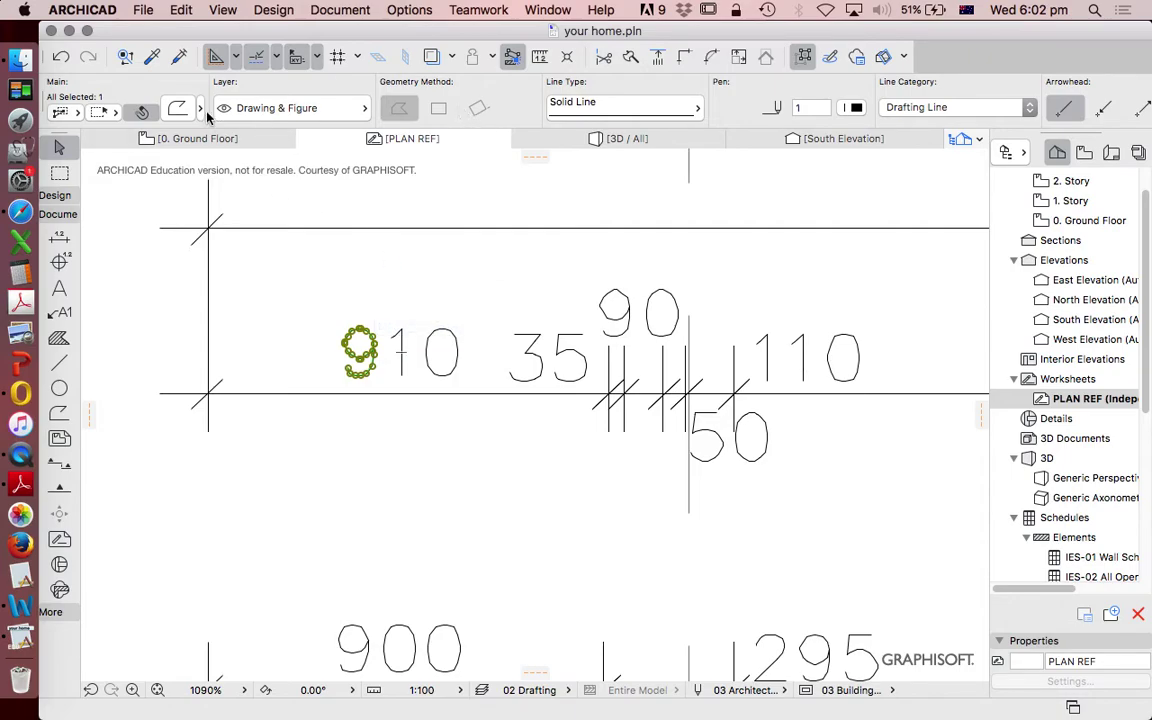
left_click(420, 333)
left_click(401, 340)
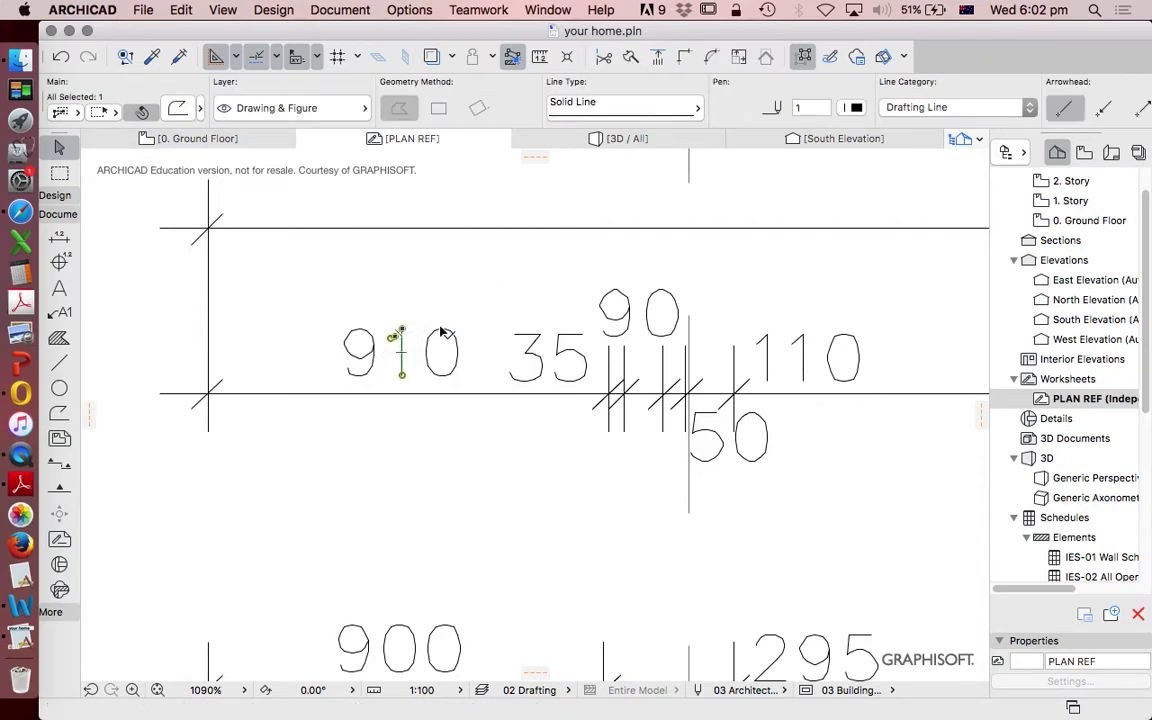
left_click(440, 345)
scroll(441, 336, "down", 4)
scroll(441, 336, "down", 1)
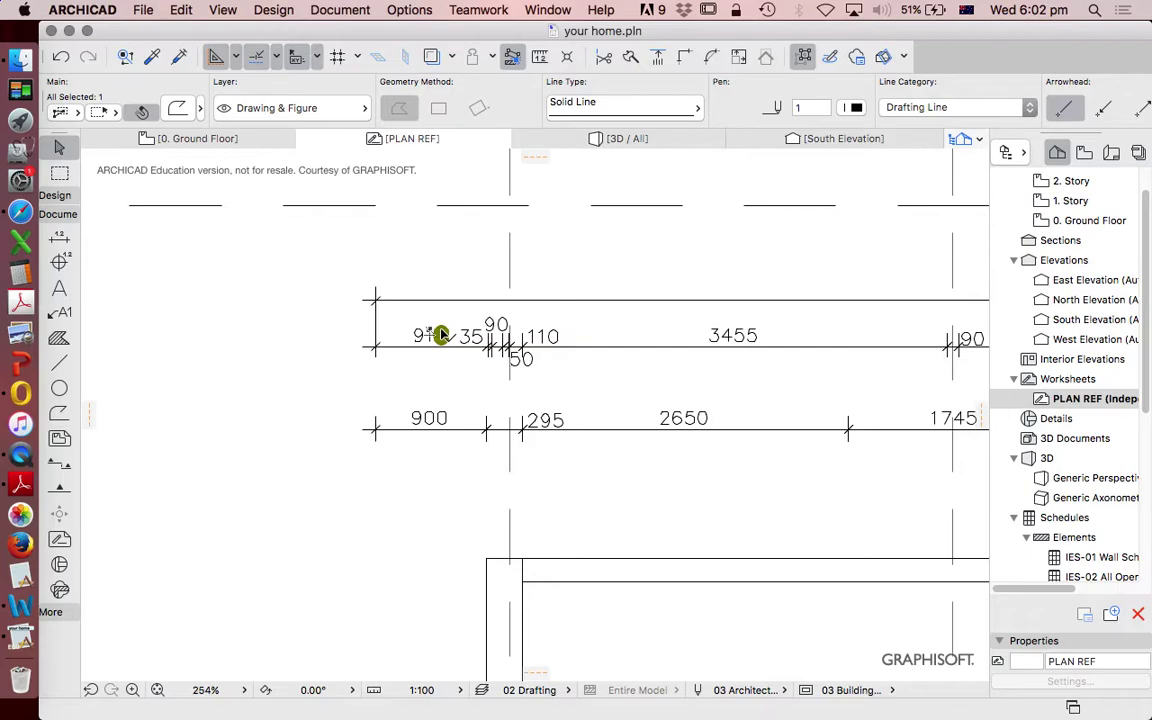
scroll(532, 369, "down", 3)
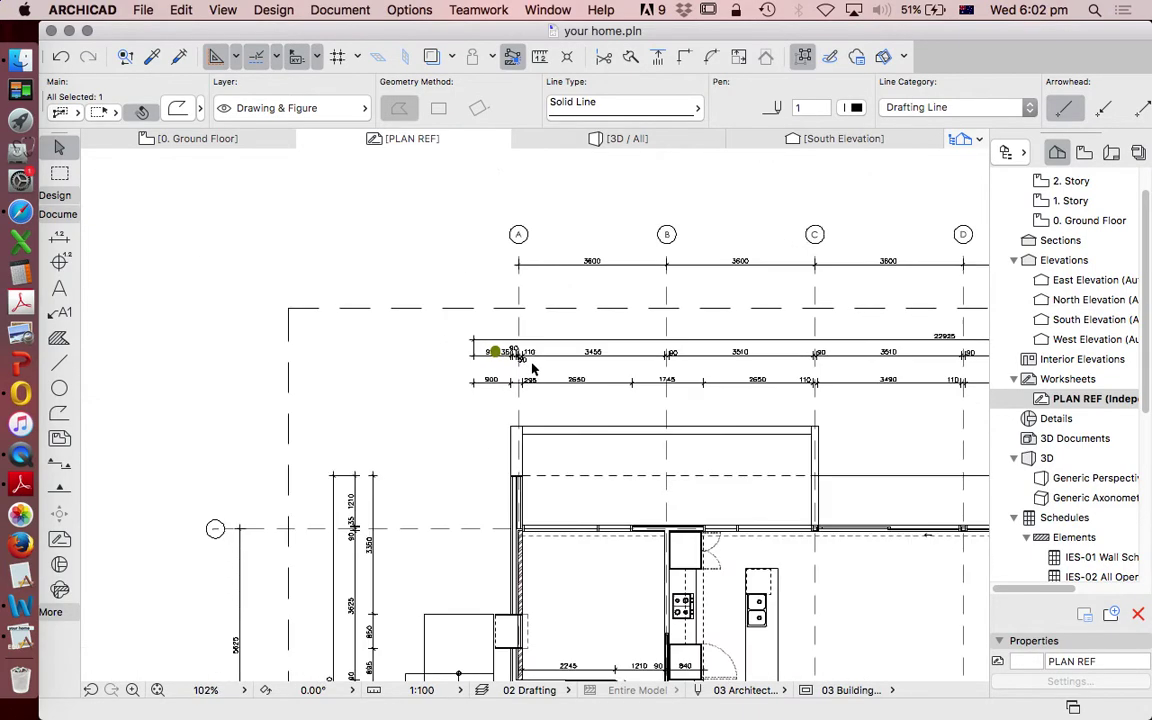
scroll(532, 369, "down", 3)
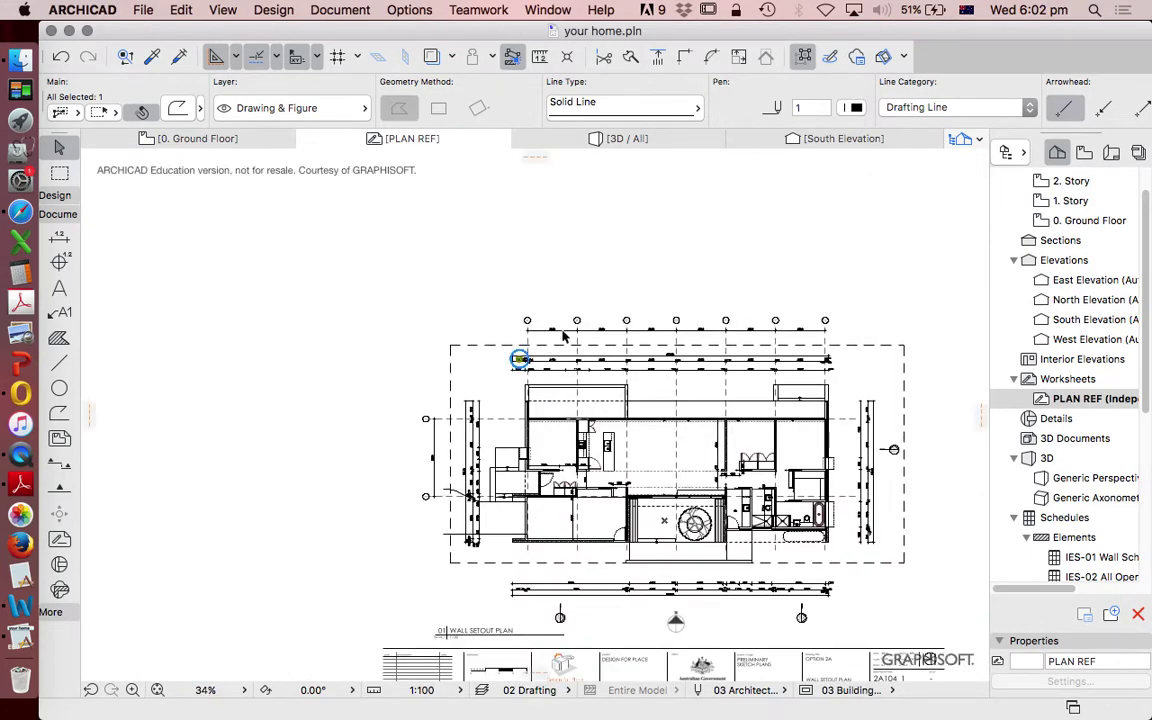
scroll(860, 600, "up", 1)
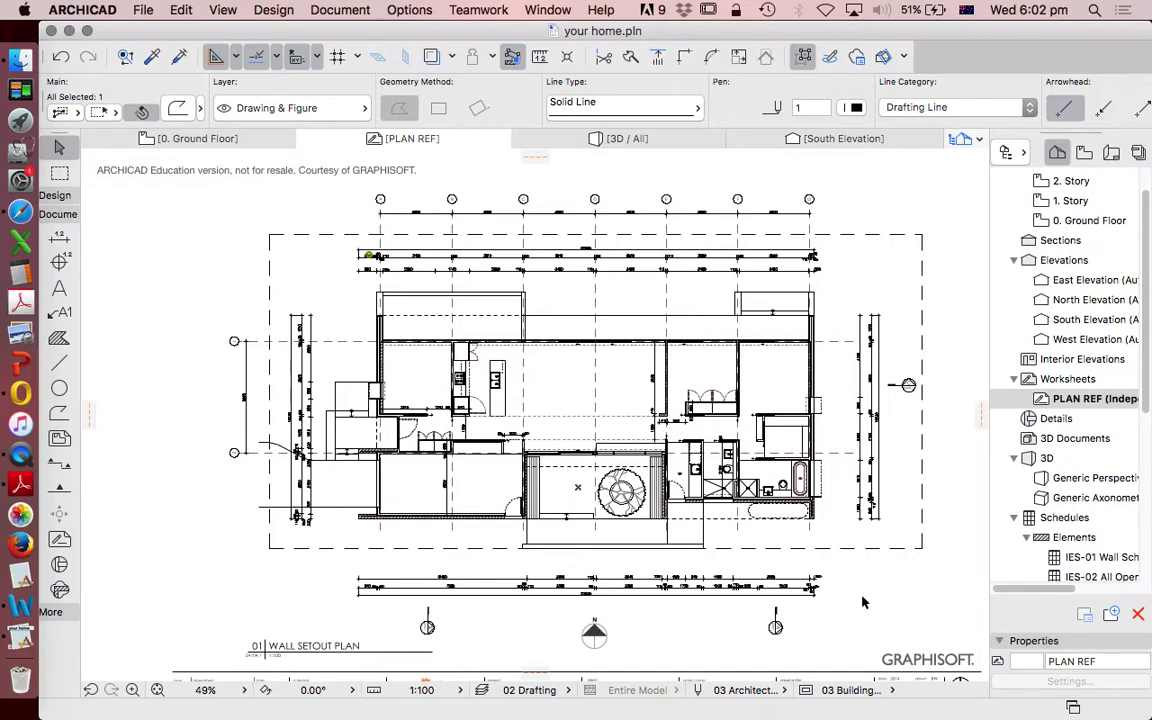
left_click(322, 220)
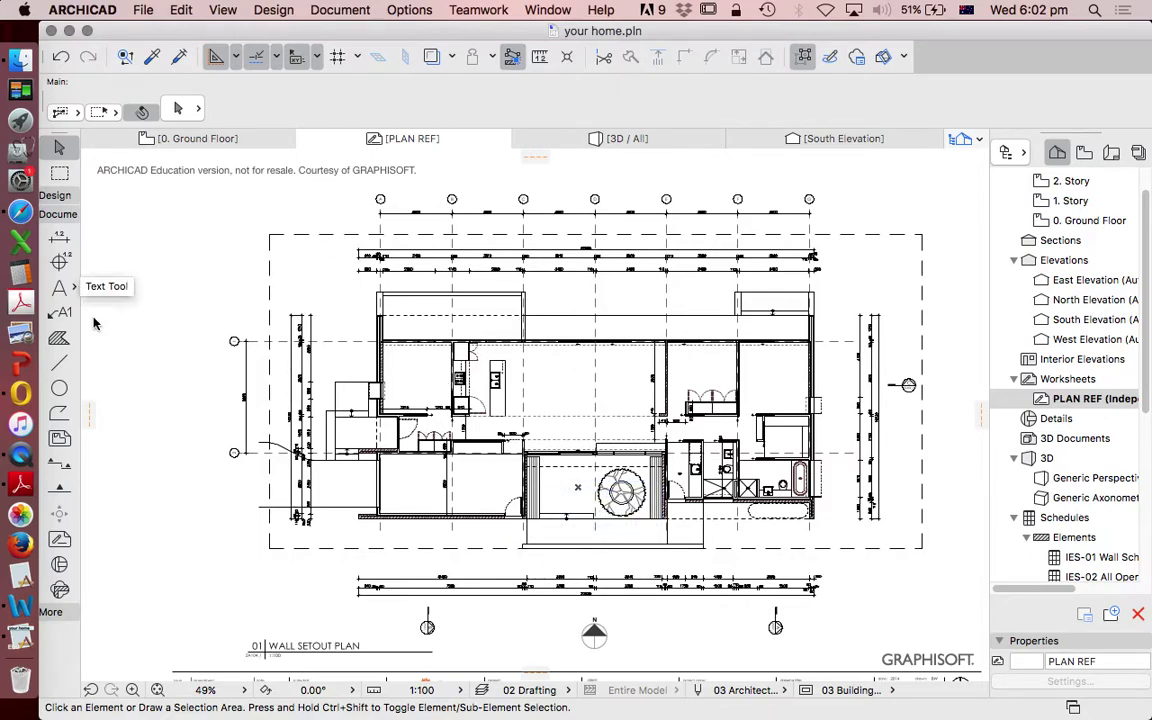
left_click(64, 367)
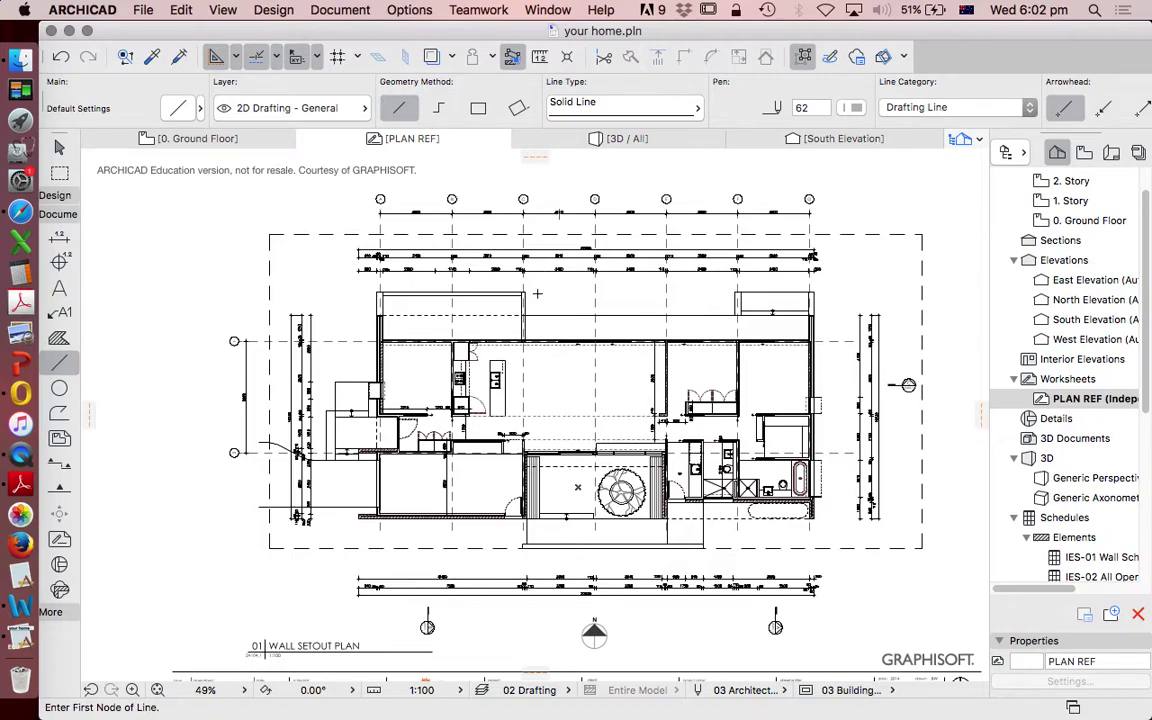
key("Escape")
left_click(612, 320)
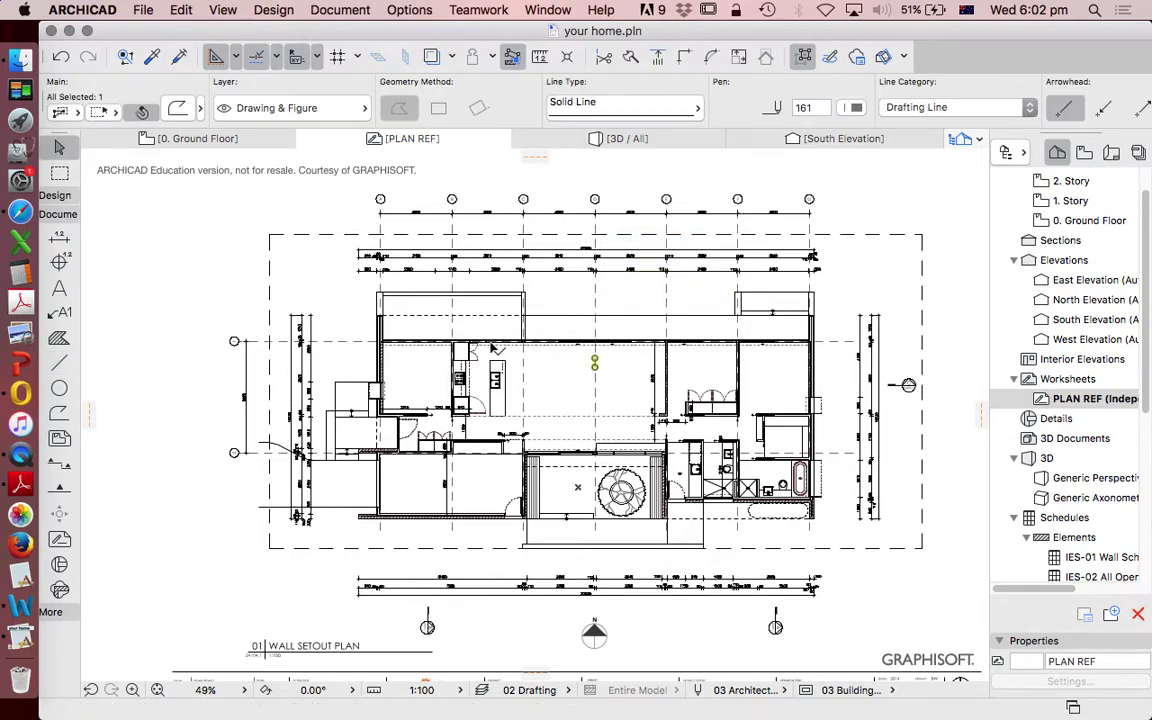
scroll(388, 358, "up", 6)
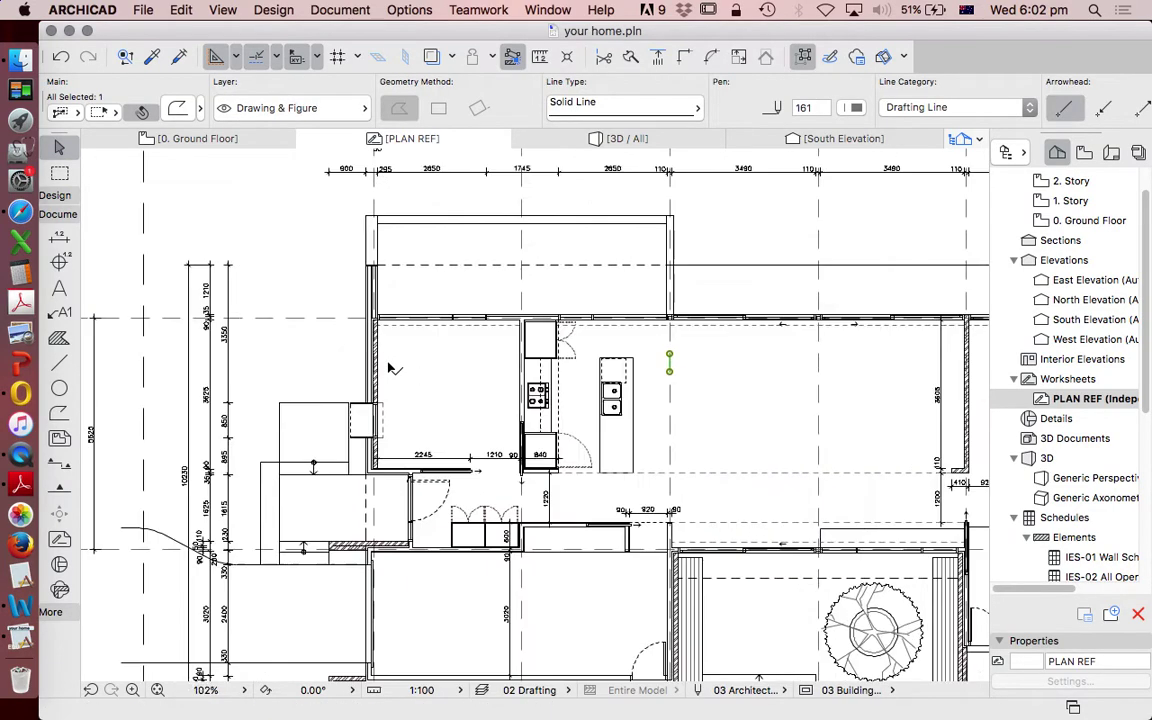
scroll(389, 366, "up", 3)
left_click(360, 318)
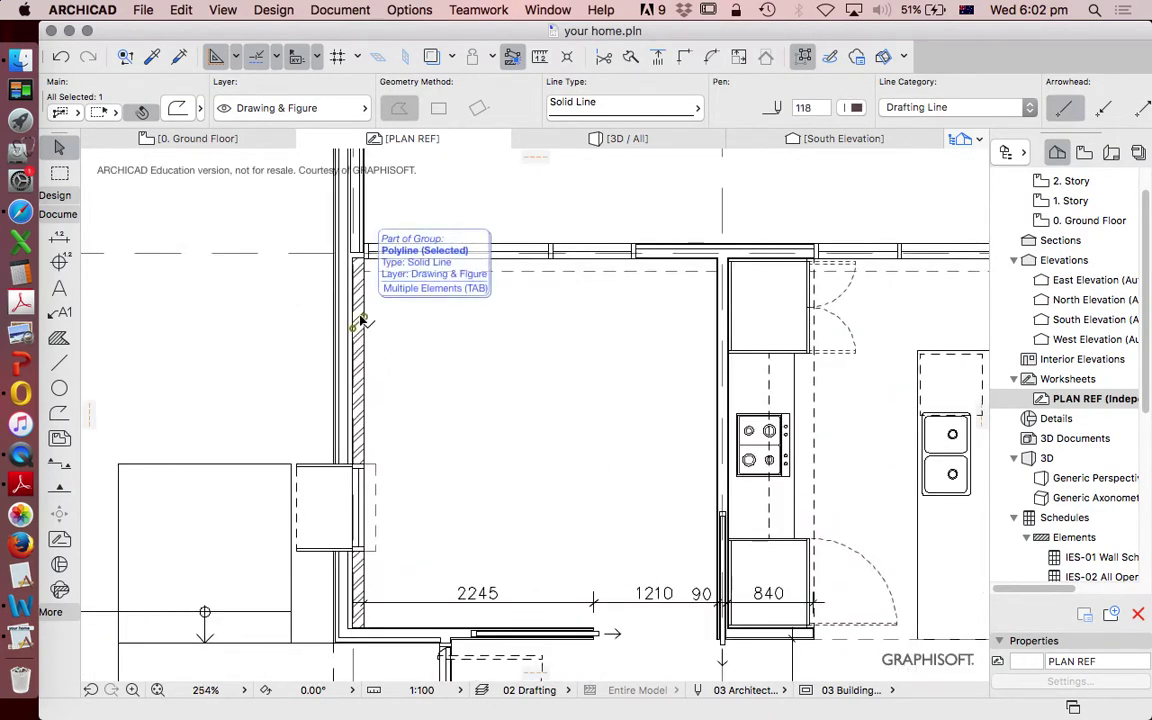
scroll(358, 298, "up", 4)
left_click_drag(358, 298, 360, 250)
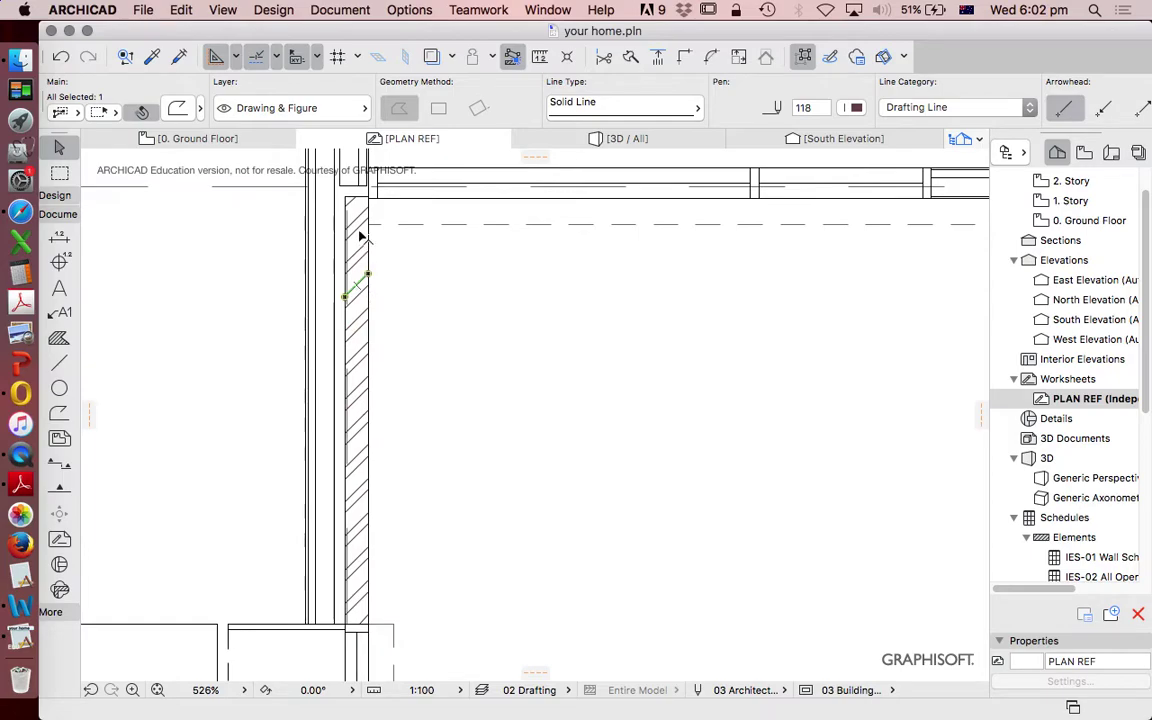
left_click(355, 332)
left_click(354, 330)
left_click(365, 419)
scroll(364, 418, "down", 6)
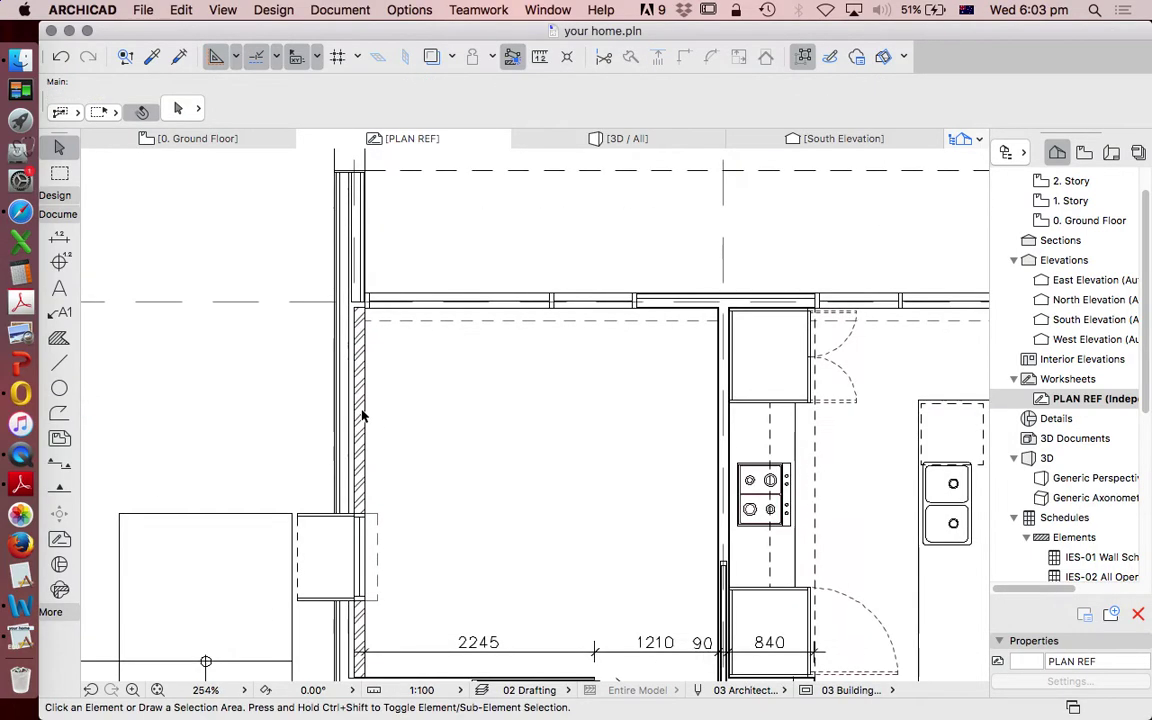
scroll(365, 419, "down", 3)
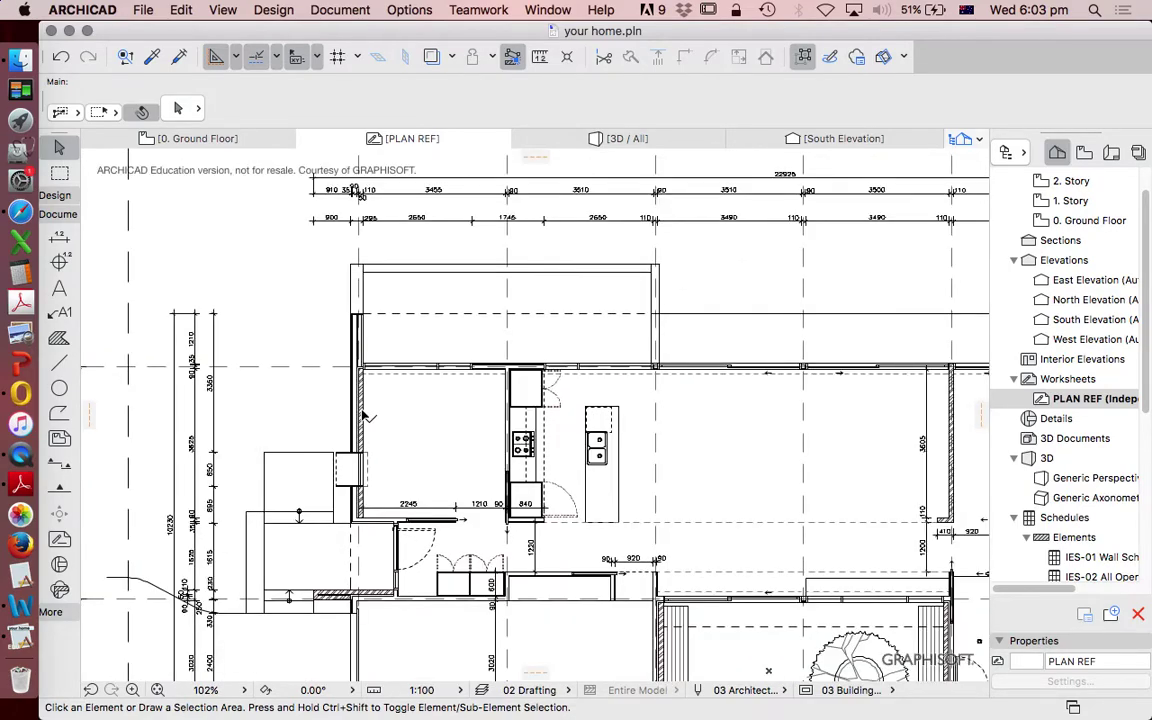
scroll(365, 419, "down", 5)
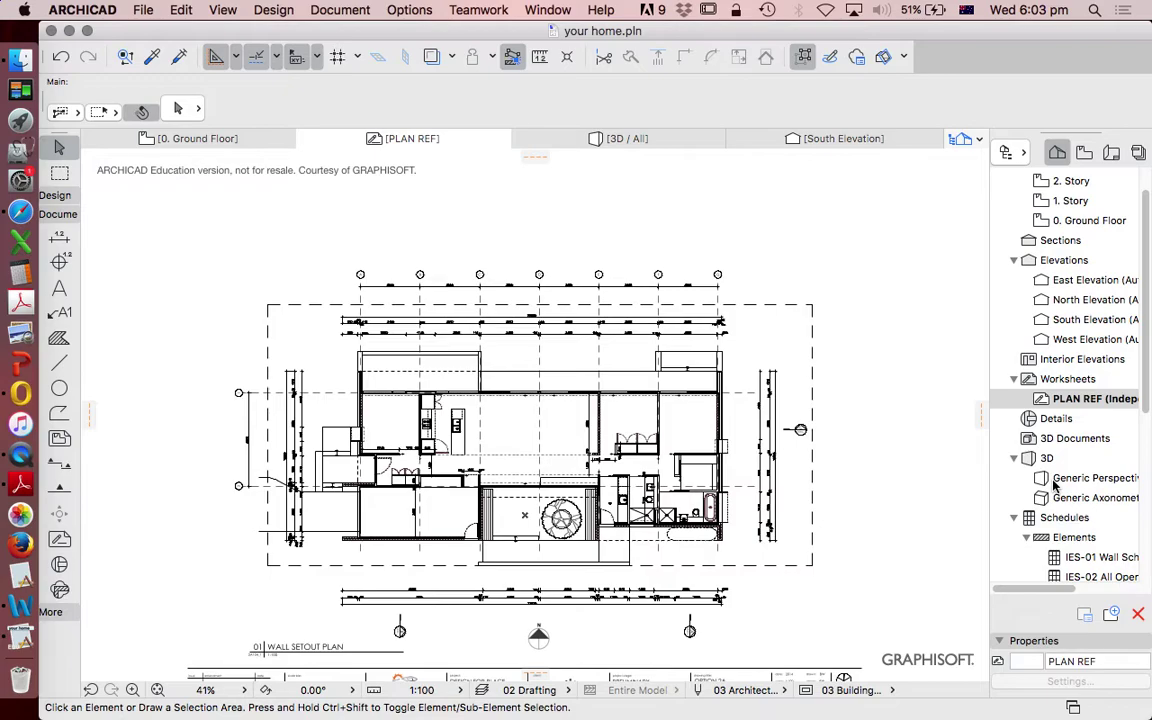
right_click(1076, 384)
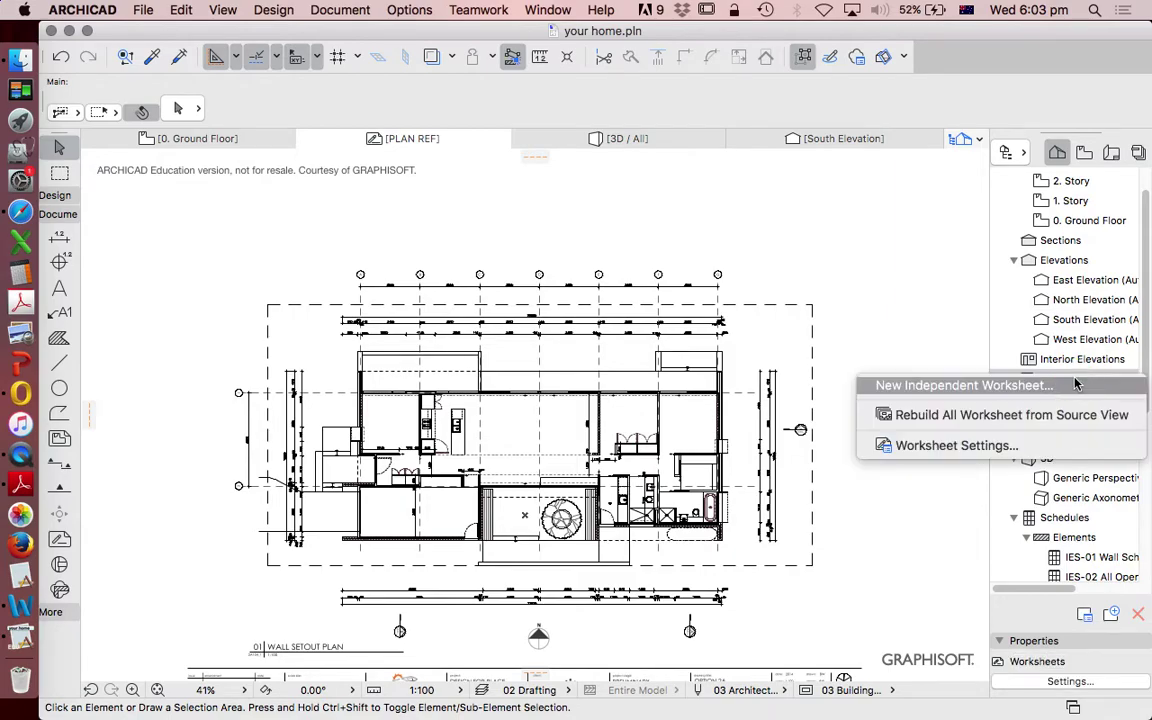
left_click(965, 386)
key("BackSpace")
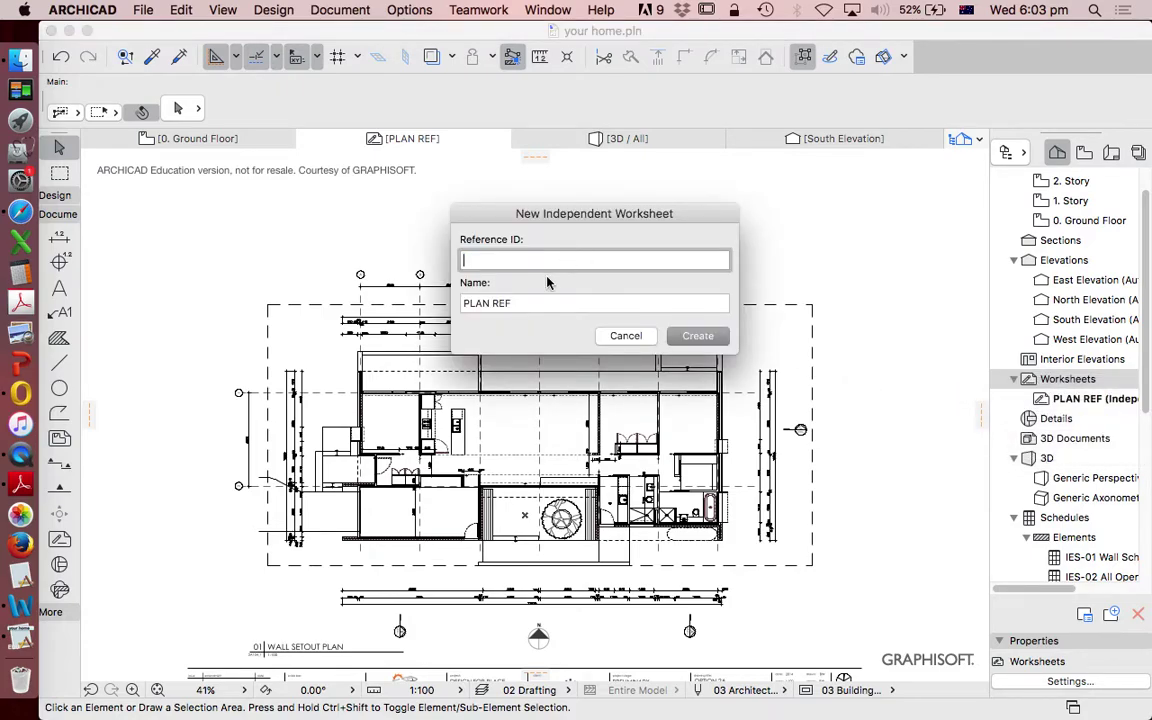
left_click(535, 302)
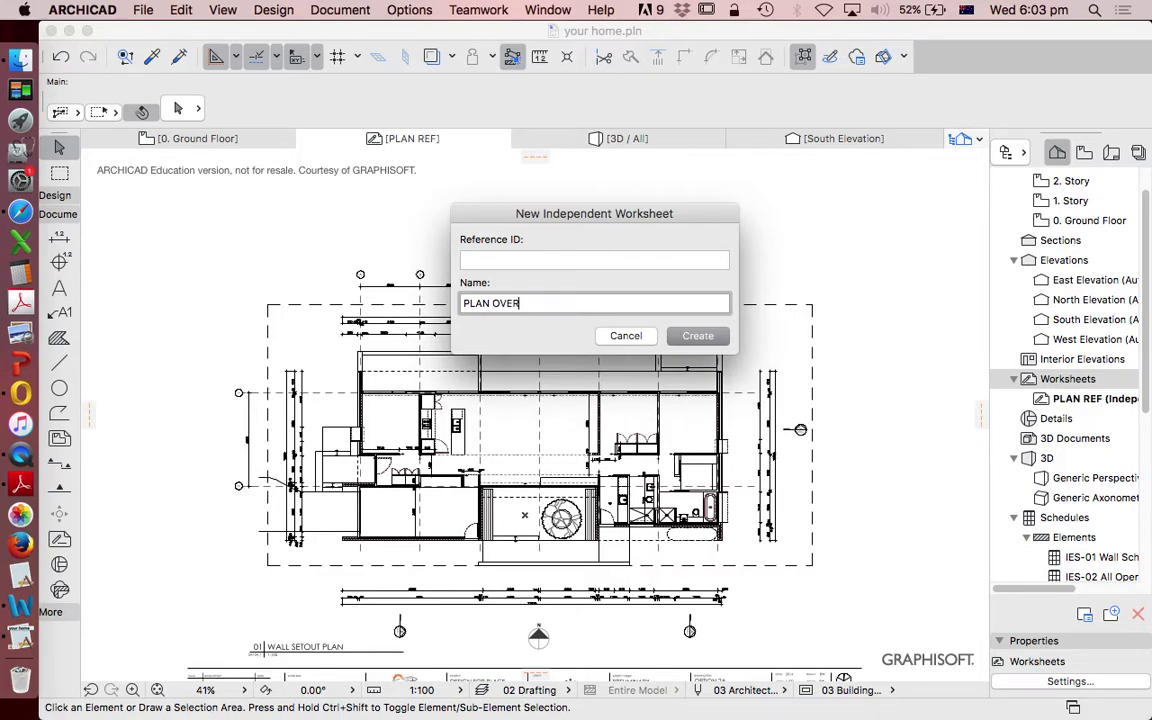
left_click(698, 335)
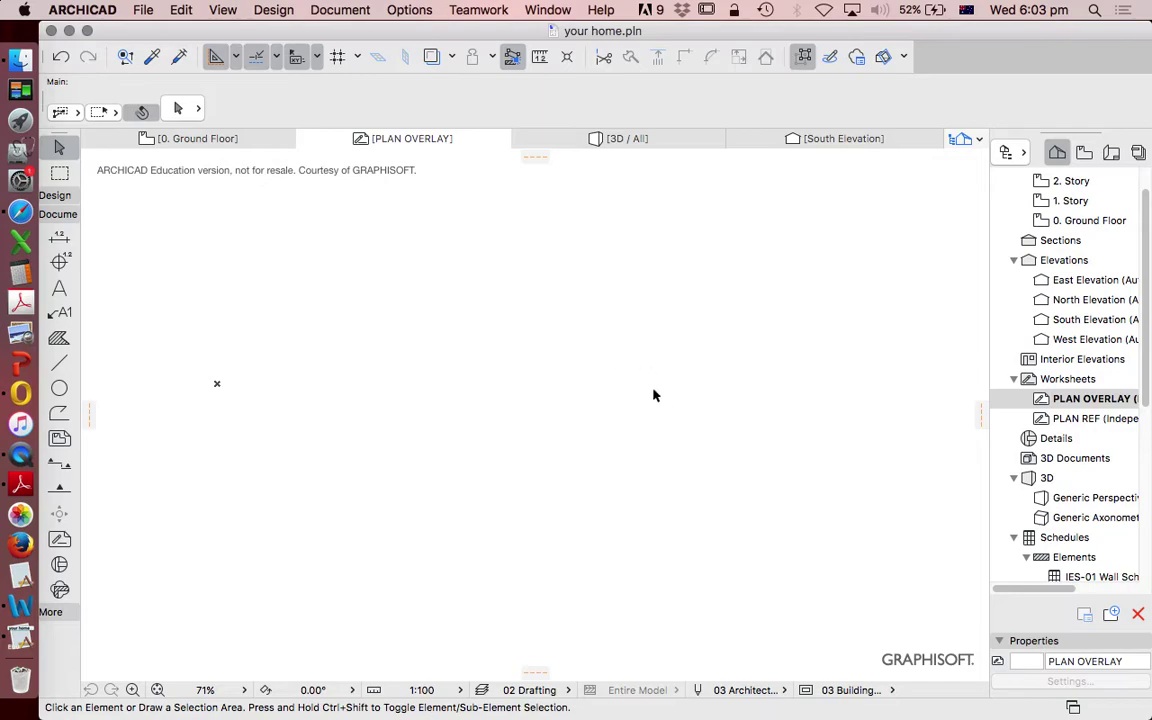
scroll(655, 396, "down", 2)
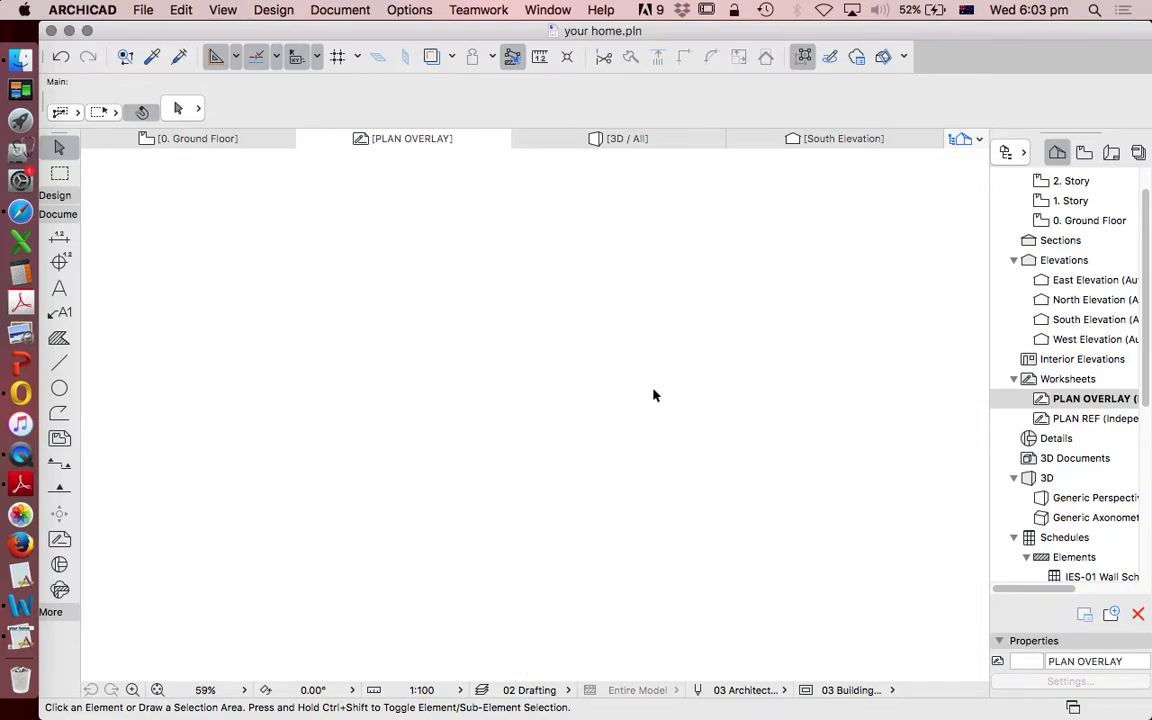
right_click(1077, 424)
left_click(1032, 535)
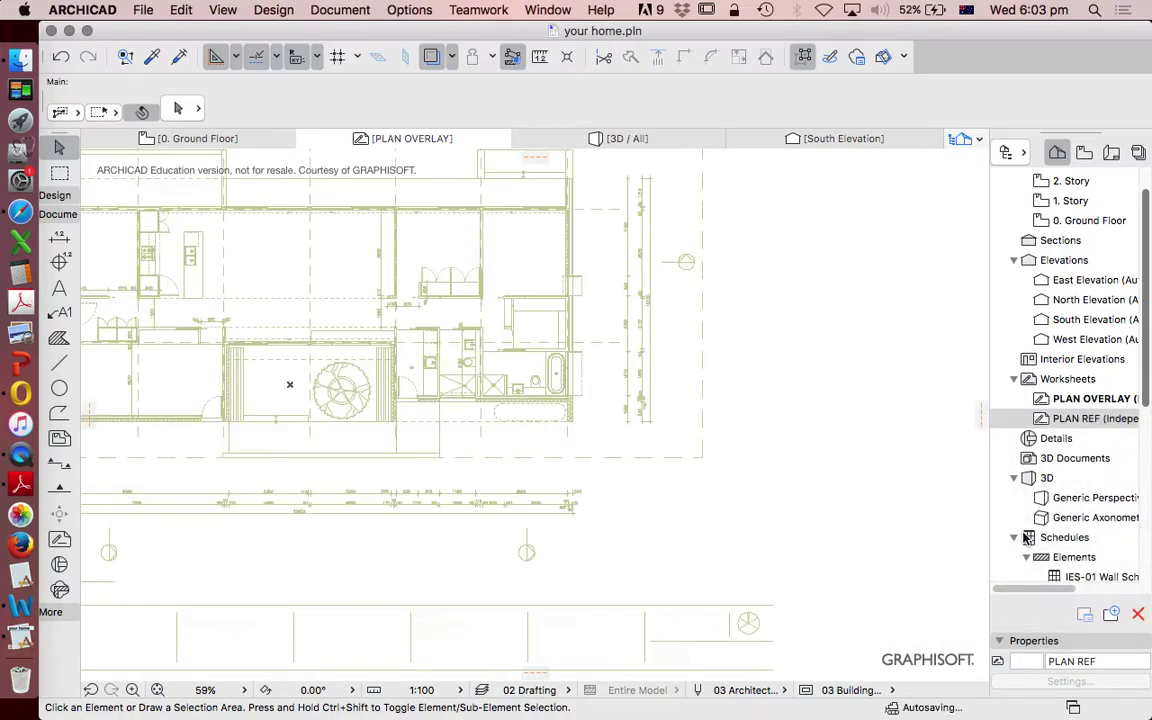
scroll(845, 530, "down", 2)
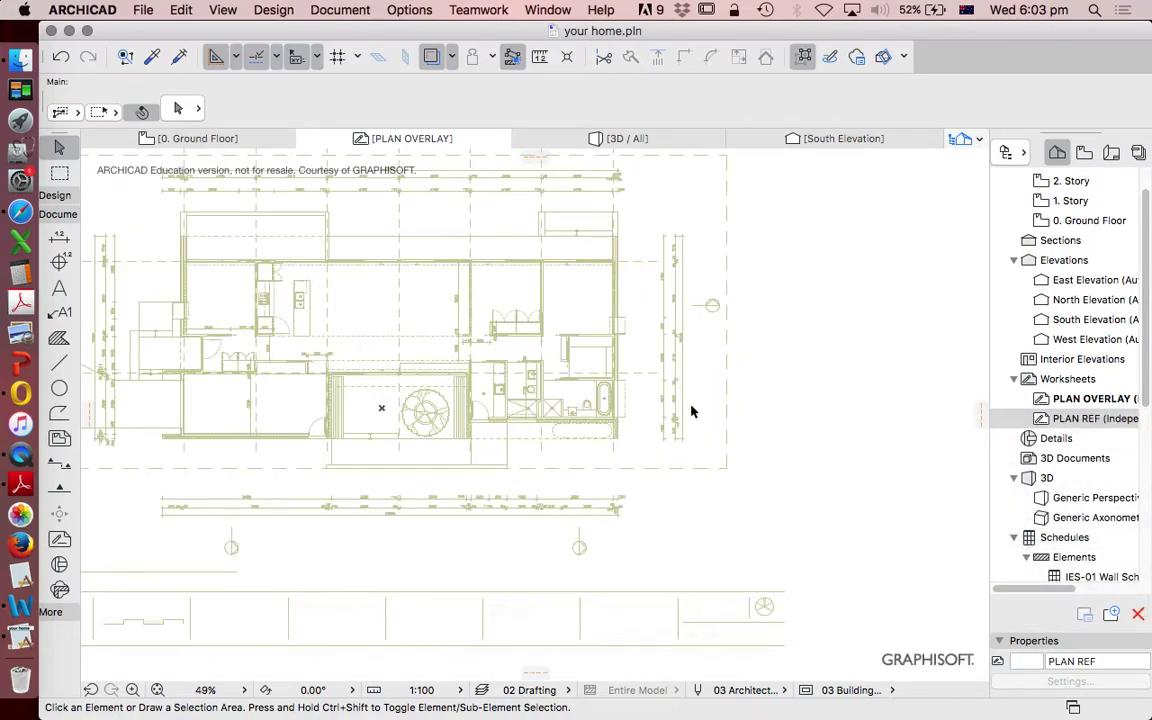
scroll(693, 416, "down", 3)
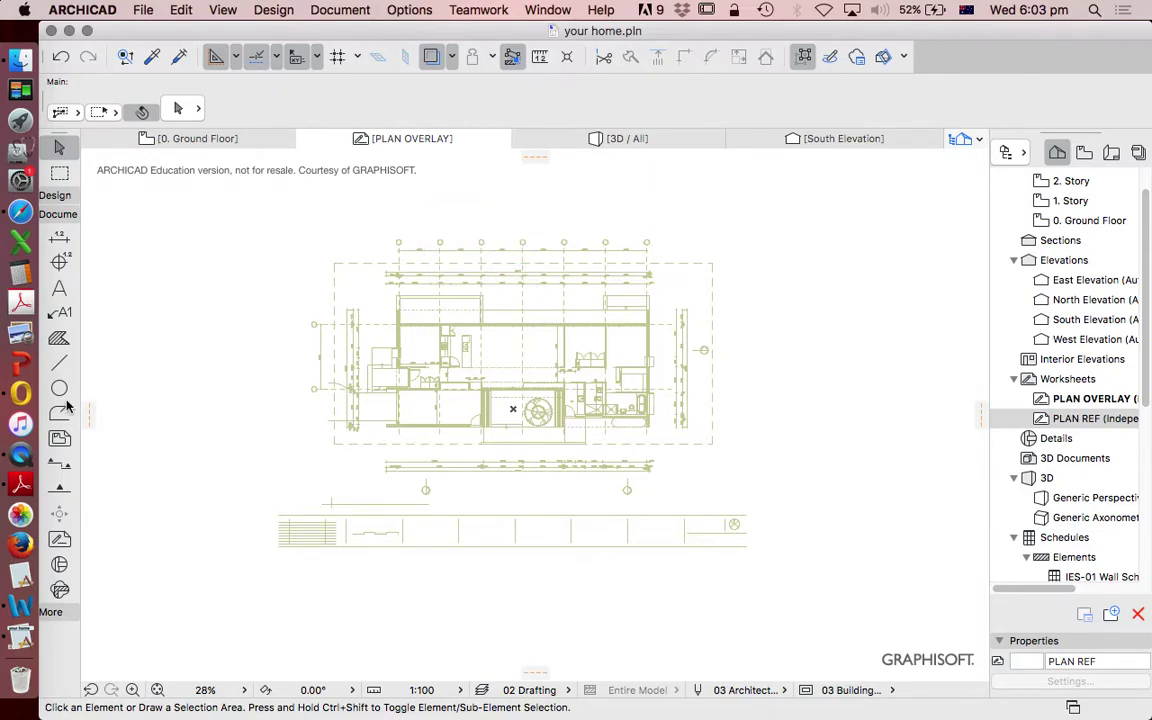
Return from the Line tool to selection and drag an empty selection area over the plan
left_click(59, 362)
scroll(380, 329, "up", 3)
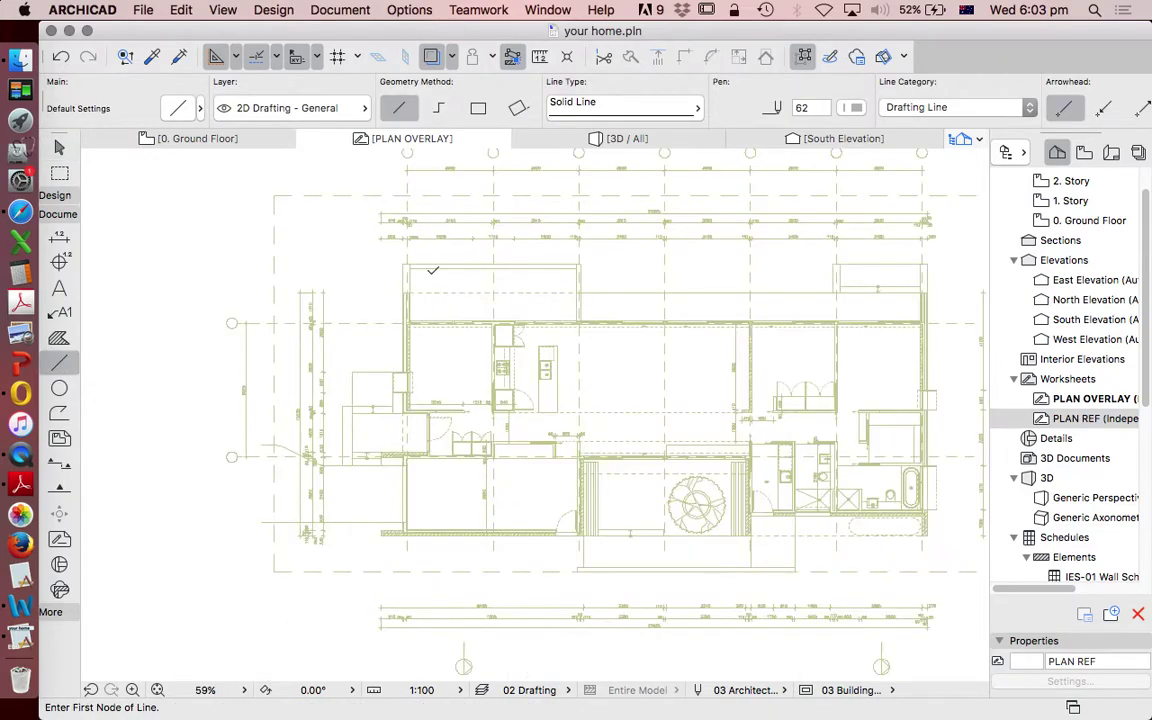
scroll(419, 253, "up", 3)
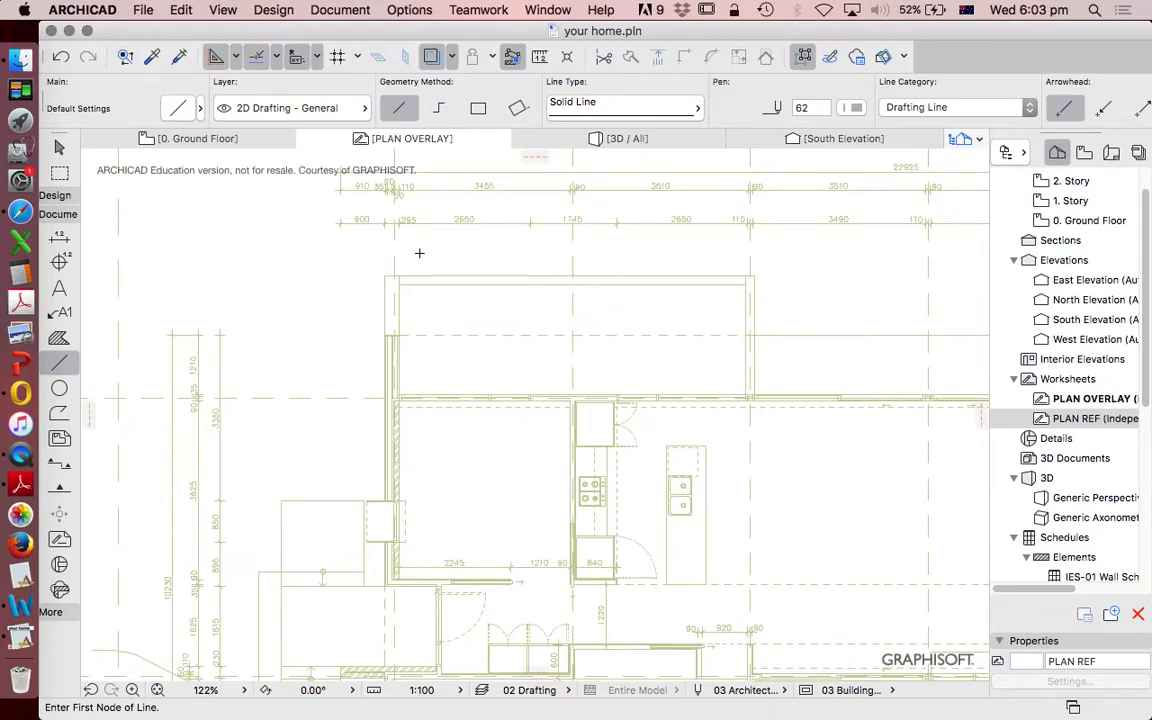
key("Escape")
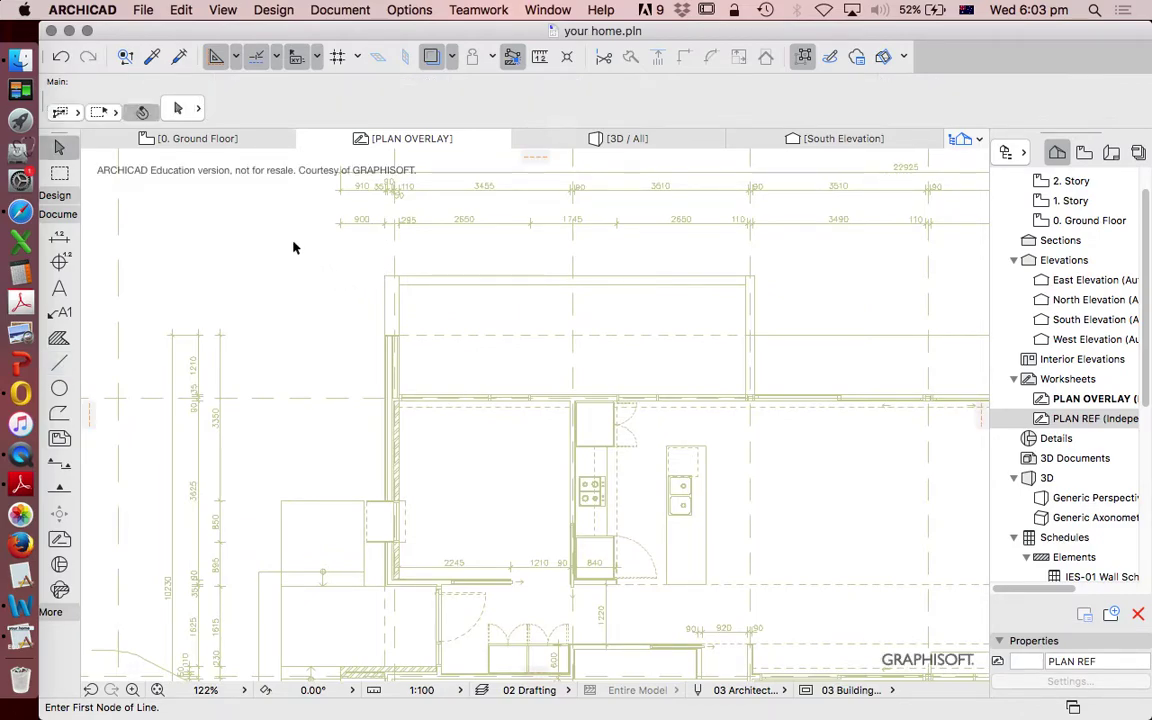
left_click(278, 241)
left_click(677, 577)
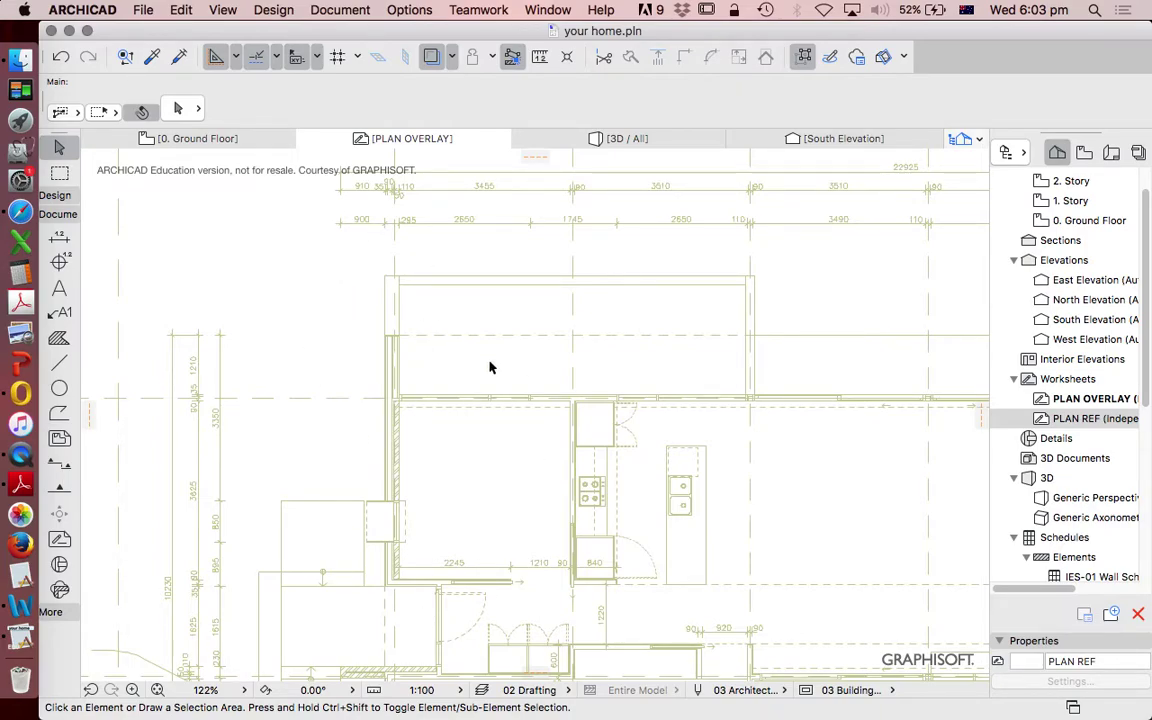
scroll(536, 352, "down", 4)
Draw a trial line along the top wall from the top-left corner, then undo it
left_click(59, 363)
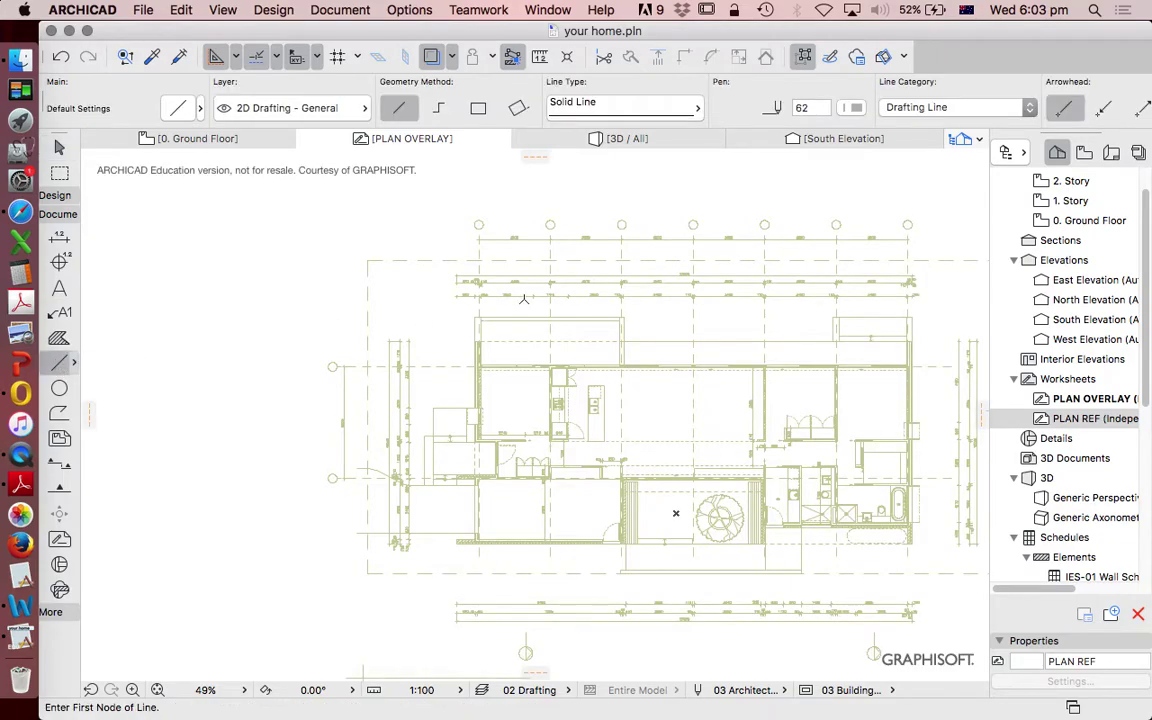
scroll(497, 299, "up", 5)
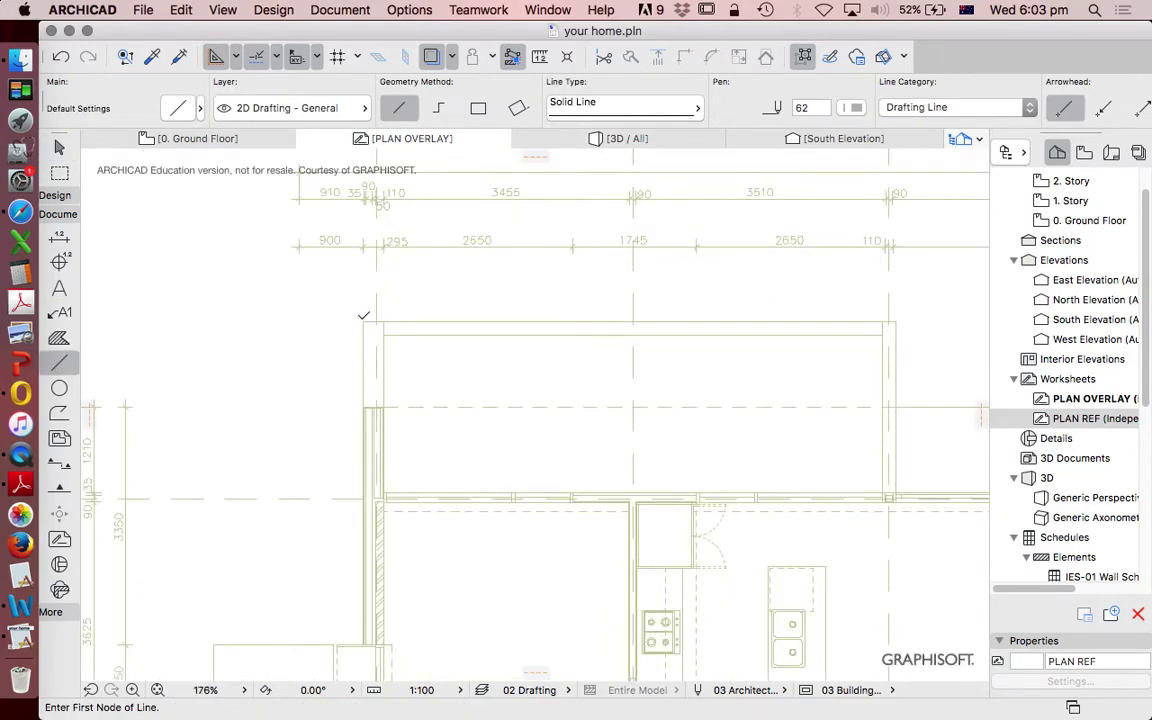
left_click(364, 316)
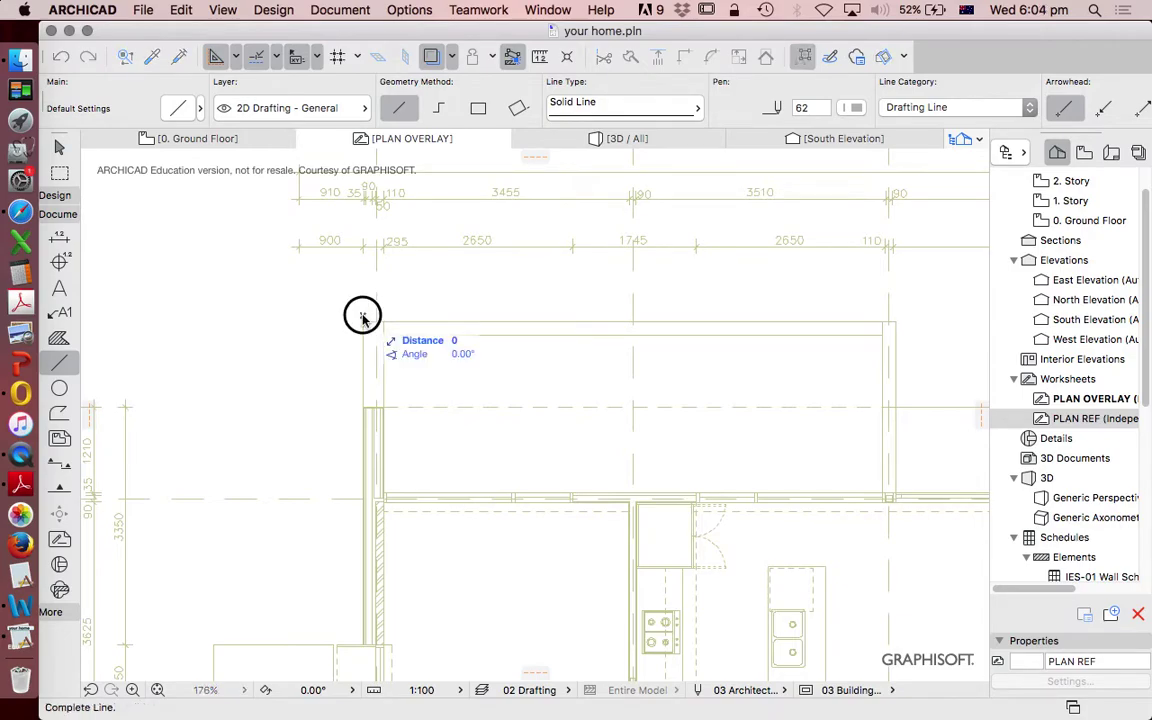
left_click(901, 320)
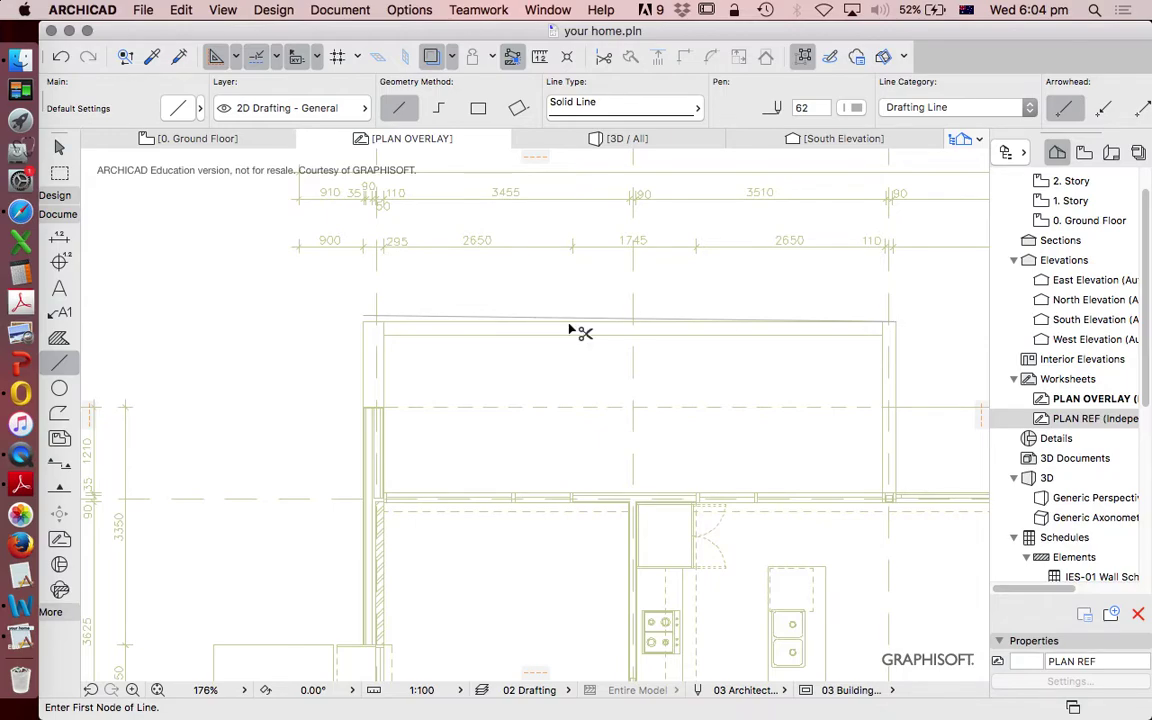
key("super+z")
Set the line pen to black pen 1, draw along the top wall, then undo
scroll(378, 327, "up", 5)
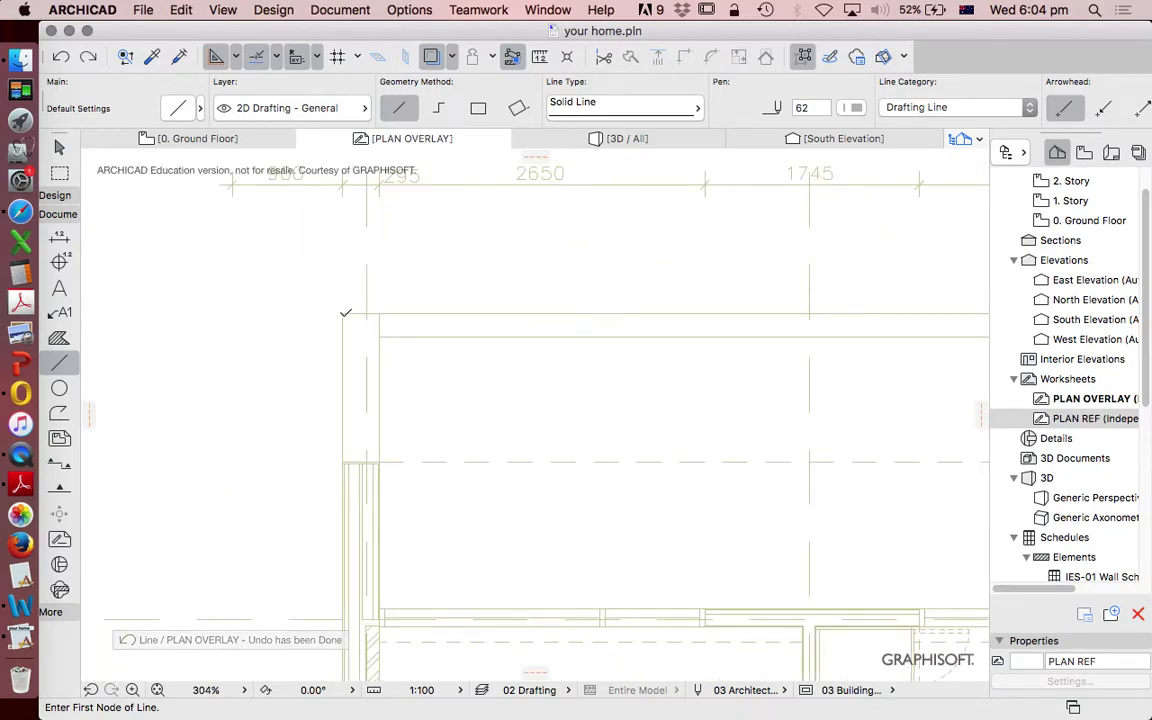
left_click(344, 317)
scroll(346, 314, "down", 5)
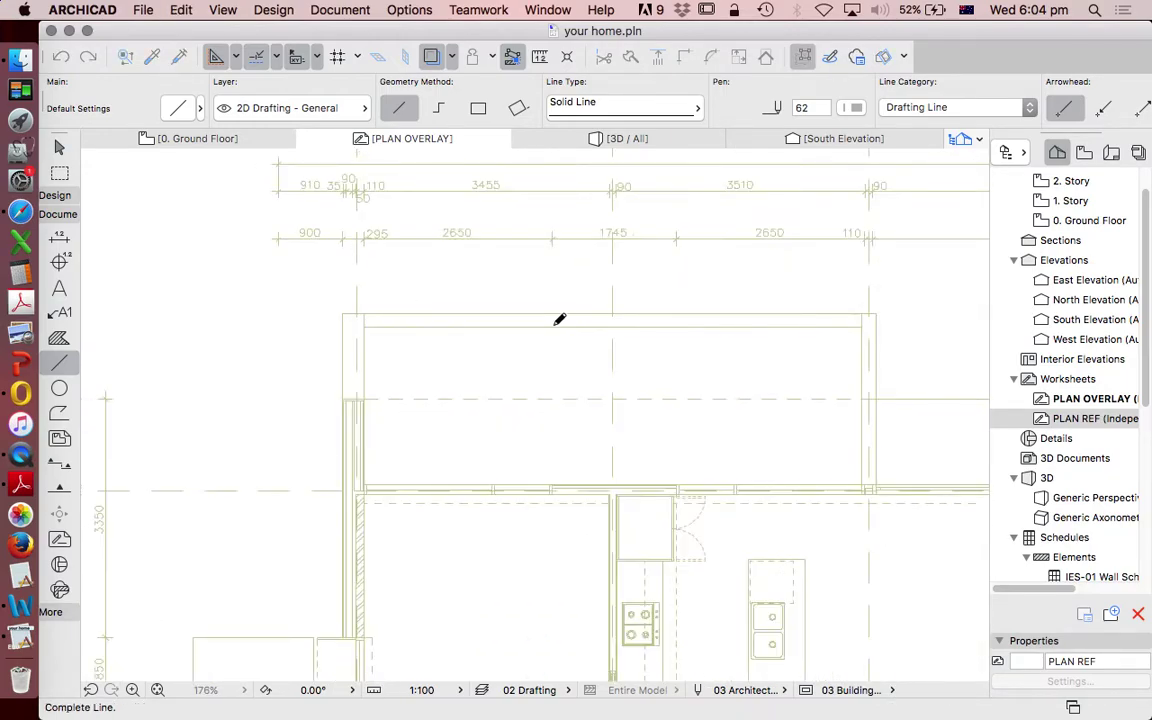
left_click(856, 108)
left_click(527, 84)
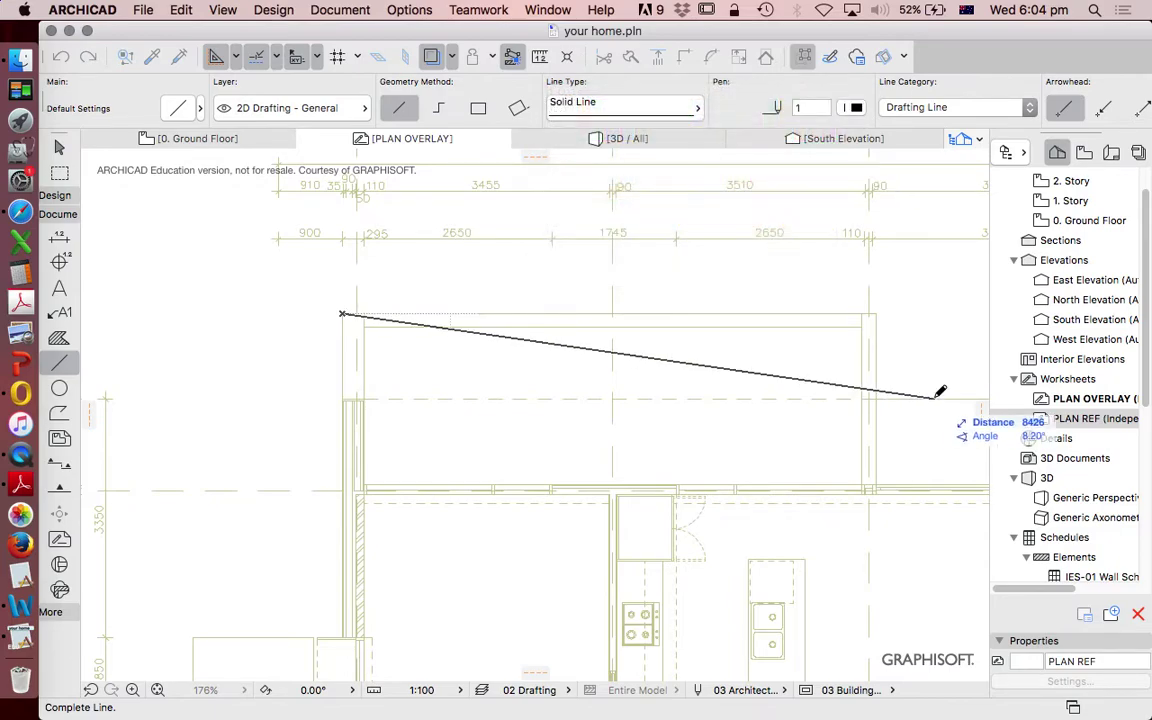
scroll(890, 345, "up", 4)
left_click(833, 253)
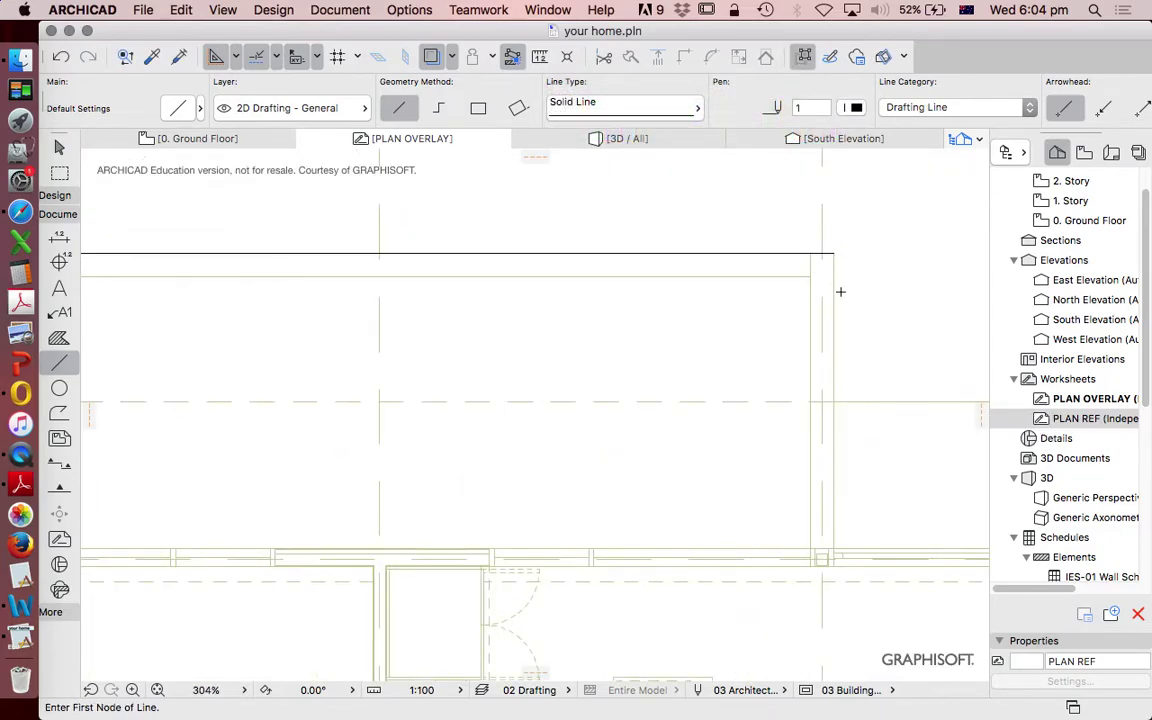
scroll(840, 291, "down", 5)
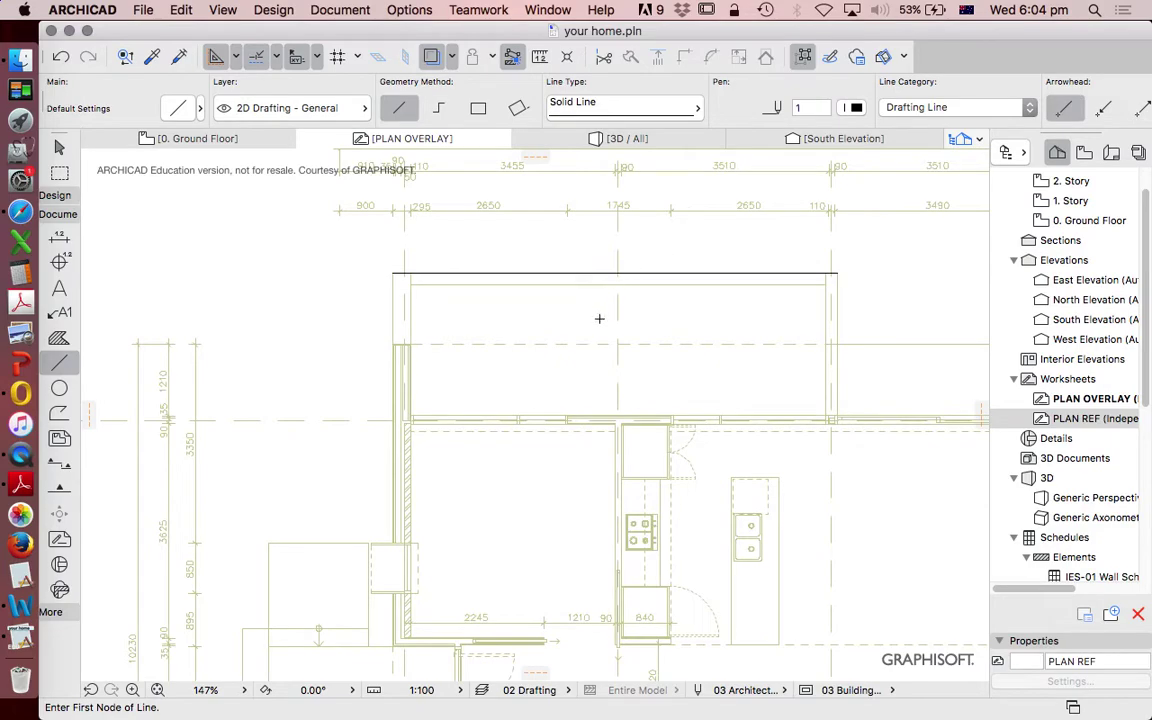
scroll(609, 464, "down", 6)
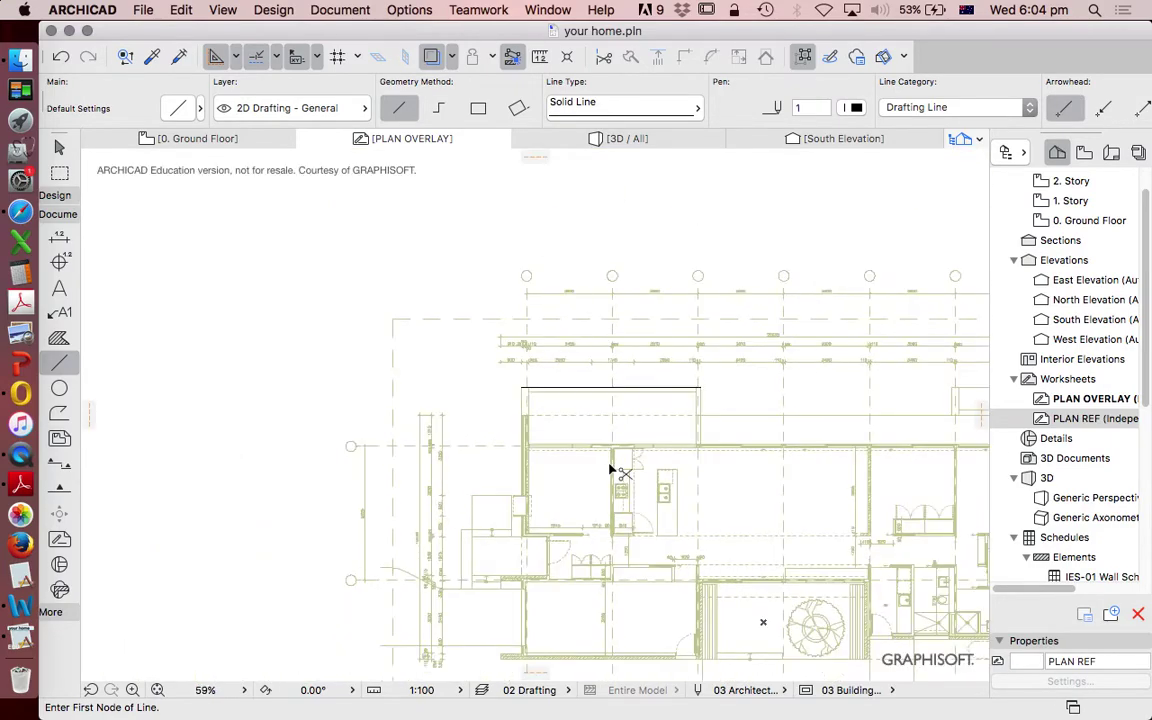
key("super+z")
Cancel a further line near the top-left corner and return to selecting elements
left_click(591, 432)
key("Escape")
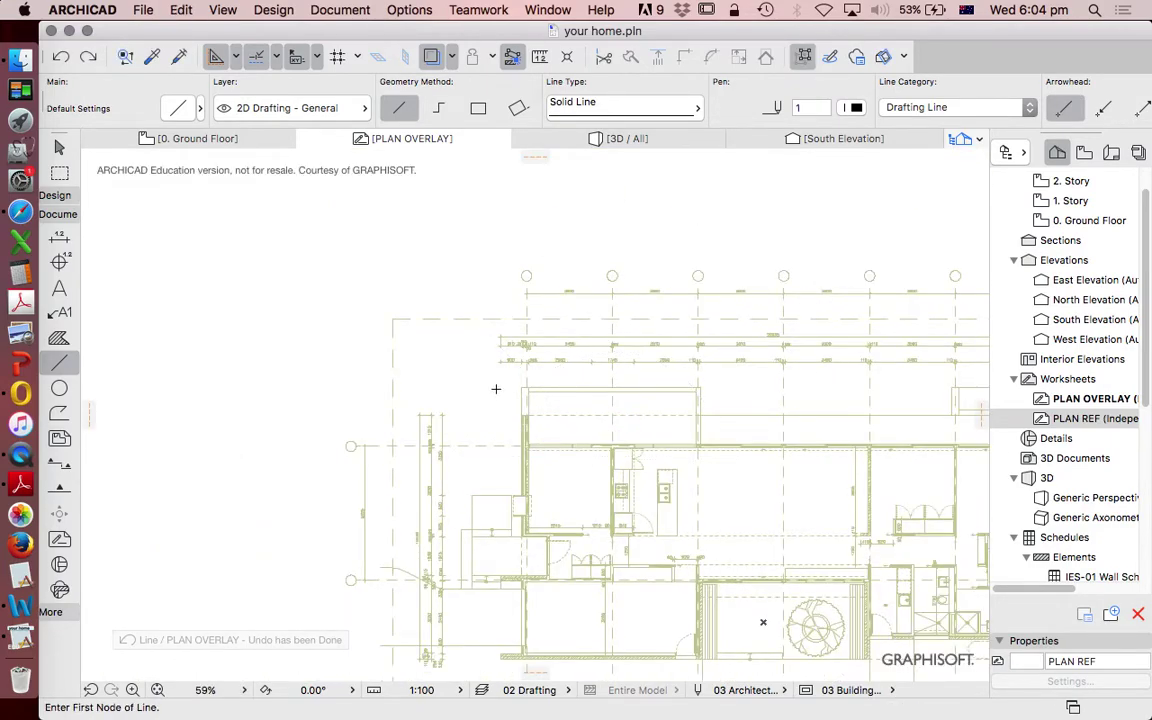
key("Escape")
scroll(506, 397, "down", 3)
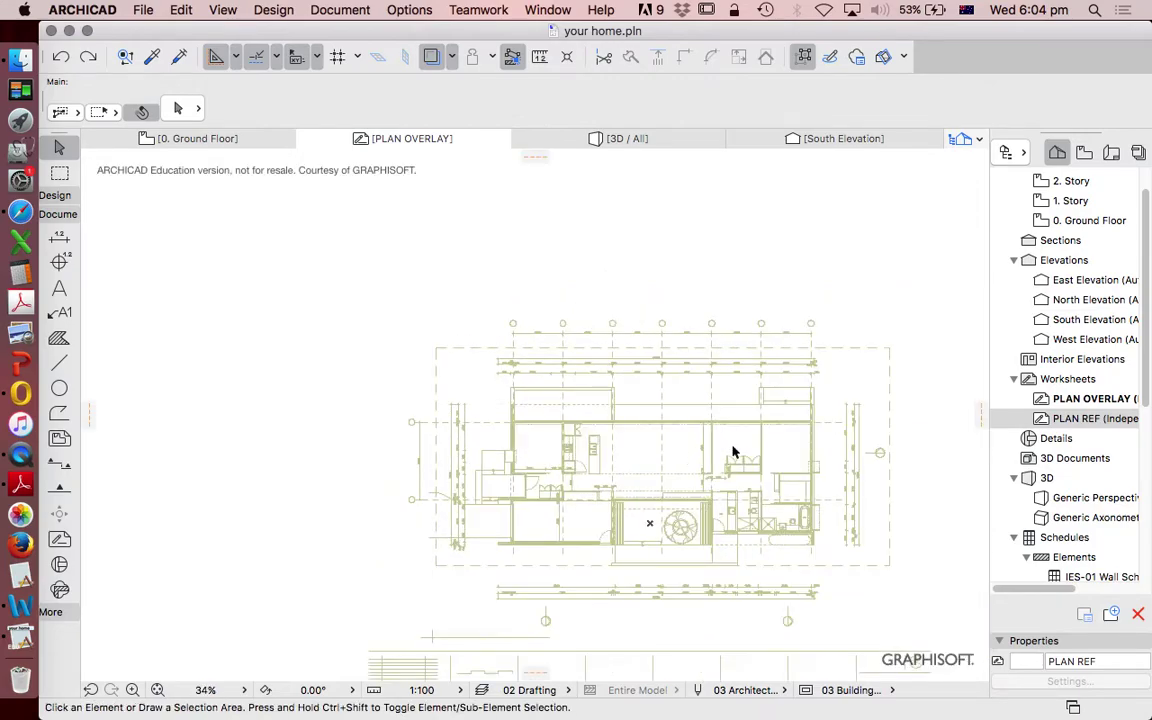
Zoom around the plan, toggle the Toolbox Design and Document groups, and choose the Line tool
scroll(732, 450, "up", 2)
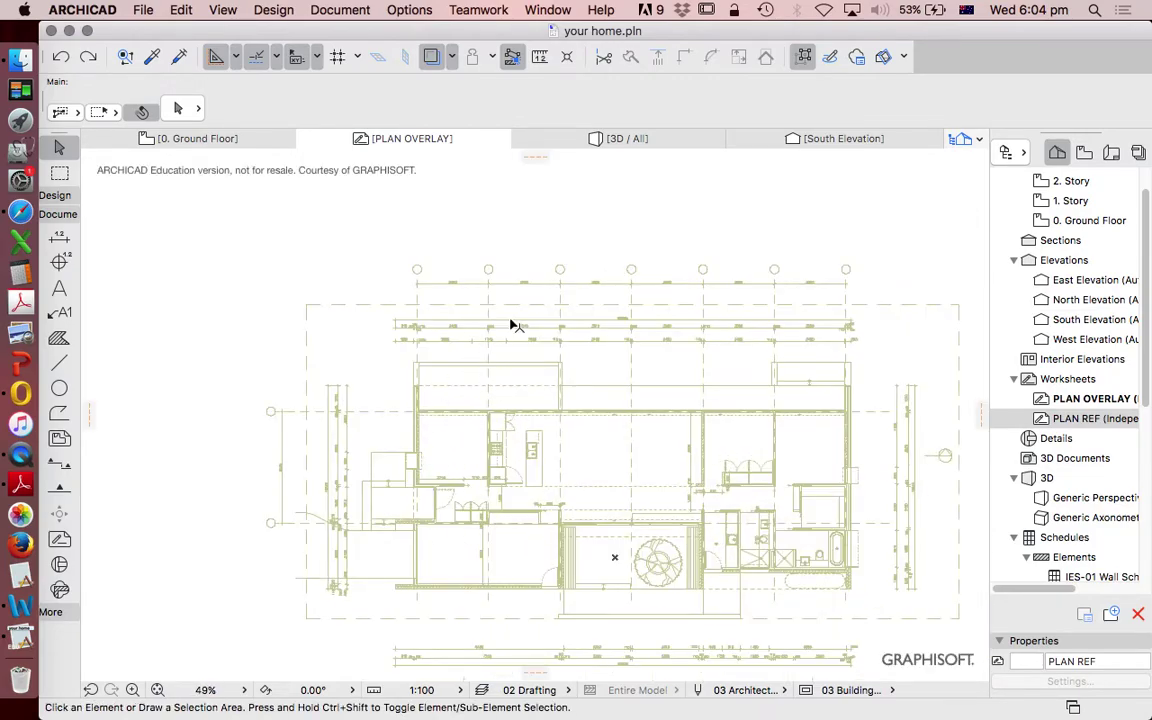
scroll(458, 326, "up", 6)
scroll(458, 326, "down", 7)
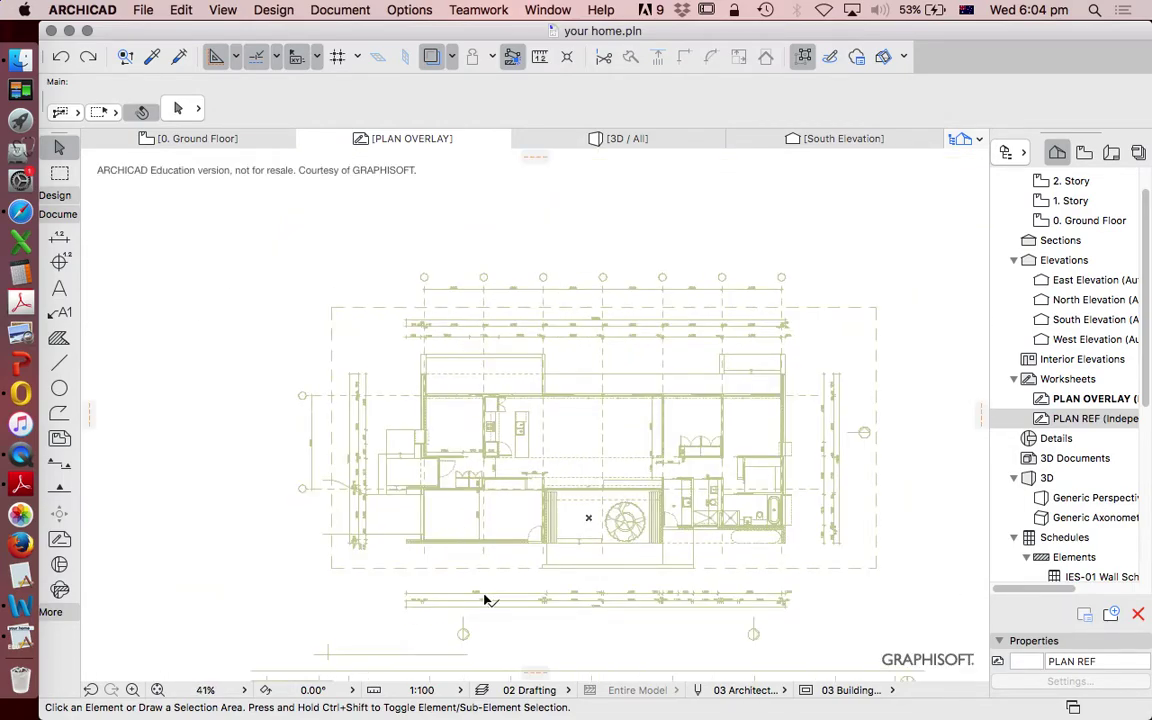
scroll(419, 550, "up", 5)
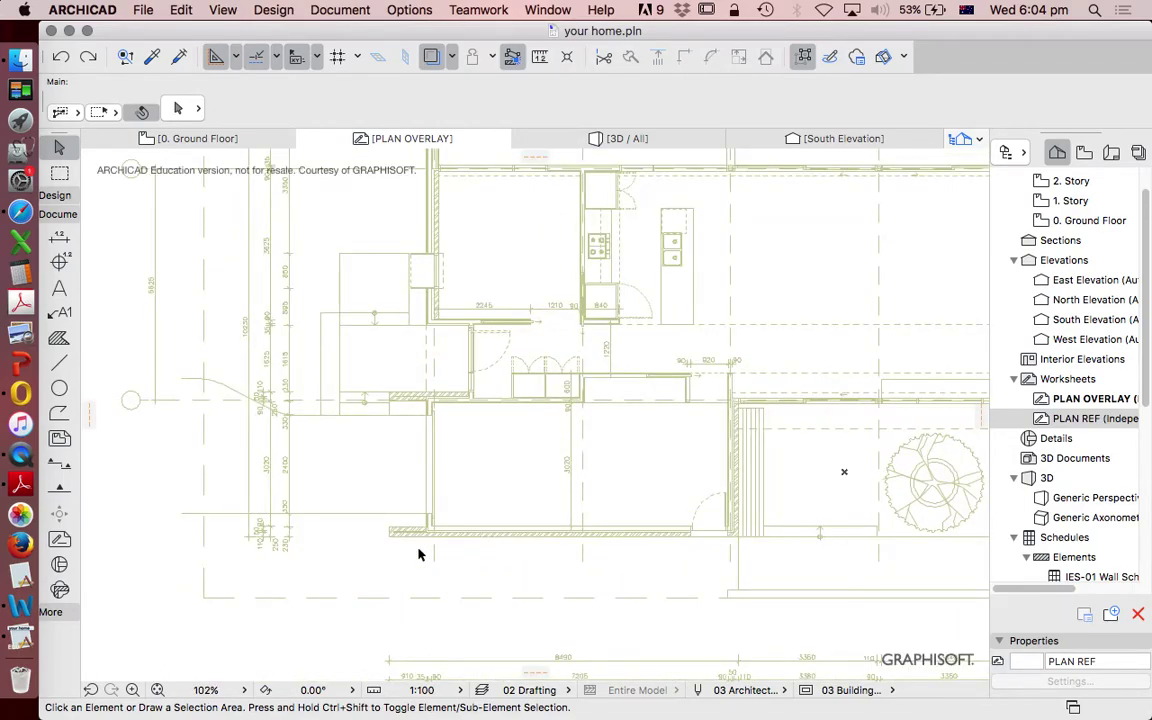
scroll(419, 553, "down", 2)
scroll(397, 414, "down", 2)
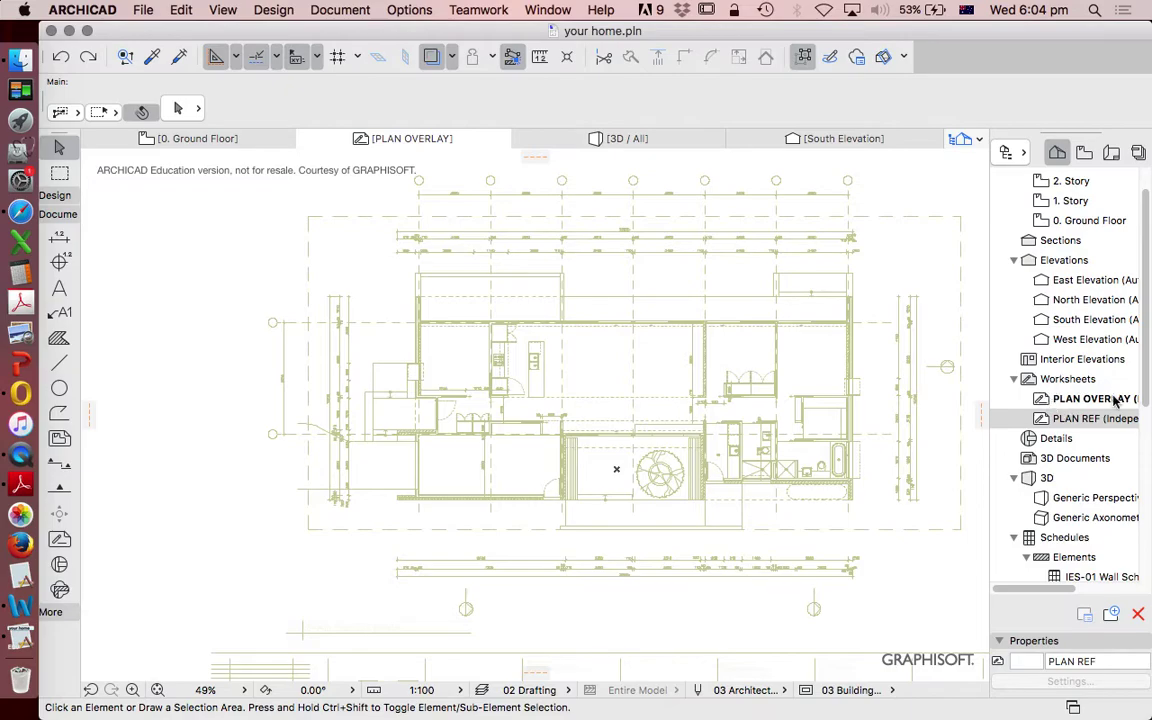
left_click(56, 197)
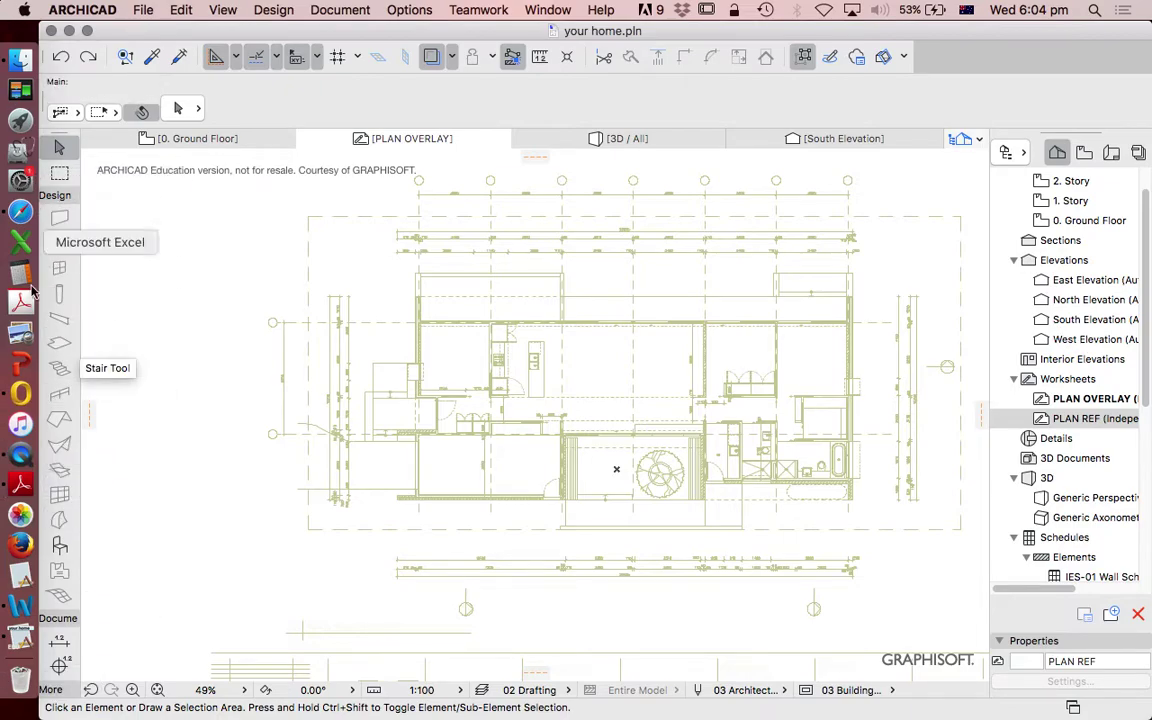
left_click(55, 196)
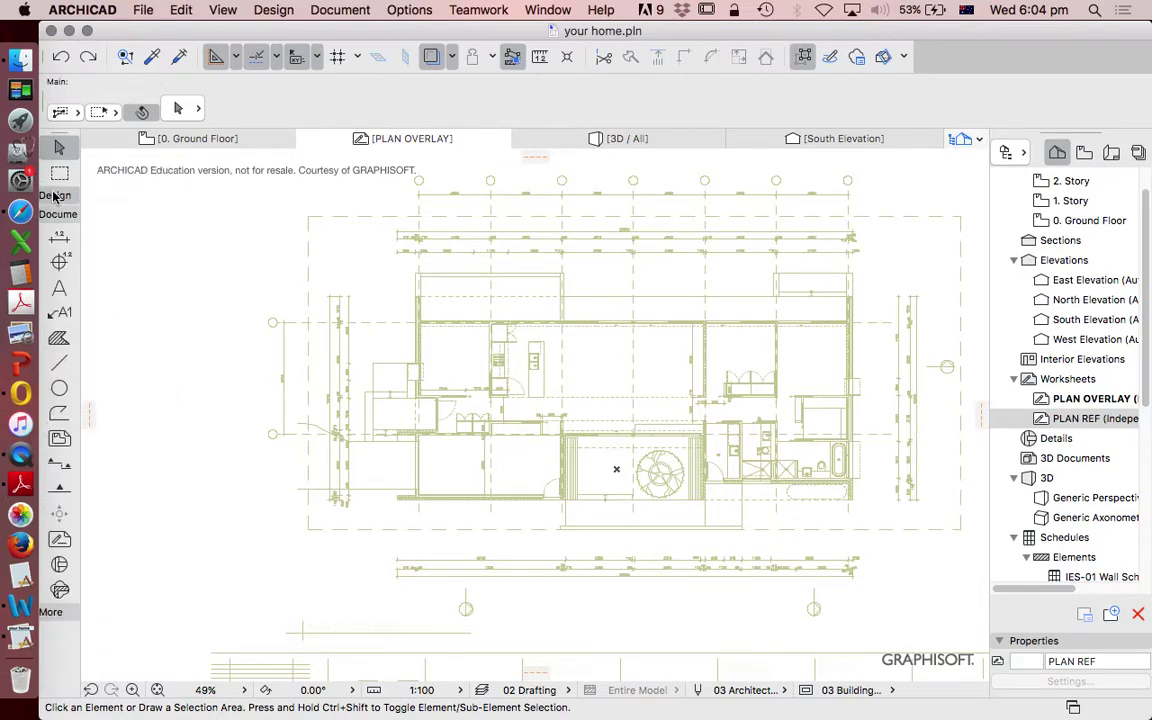
left_click(59, 361)
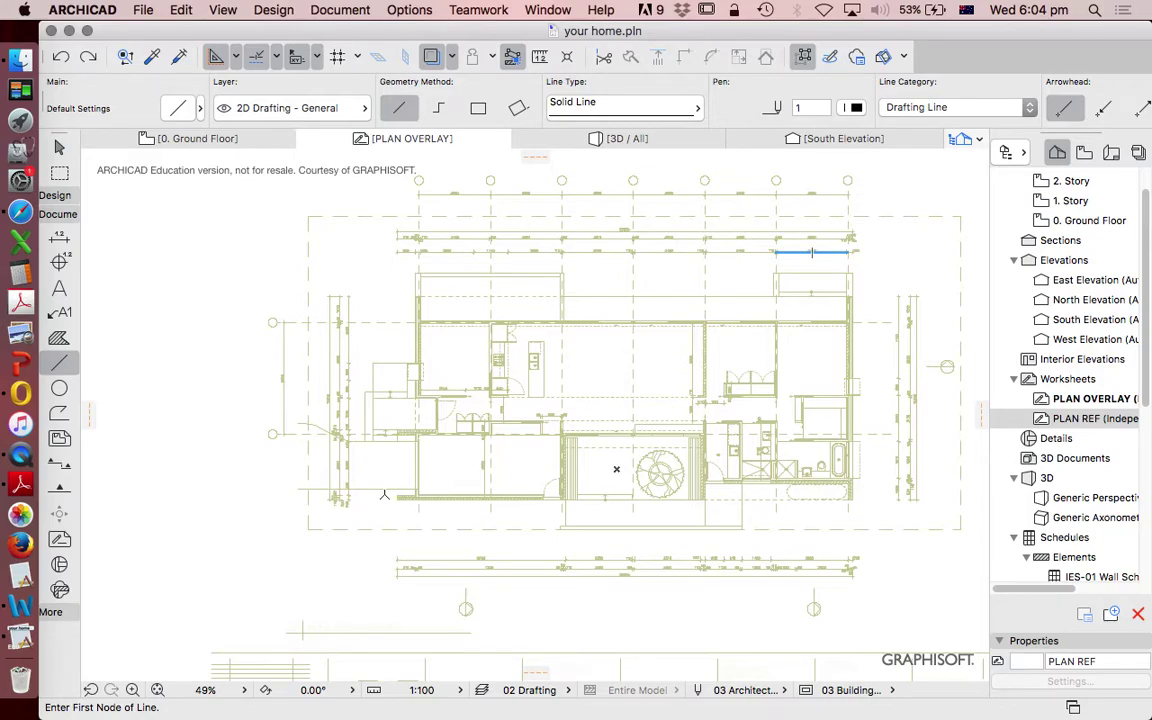
scroll(384, 494, "up", 3)
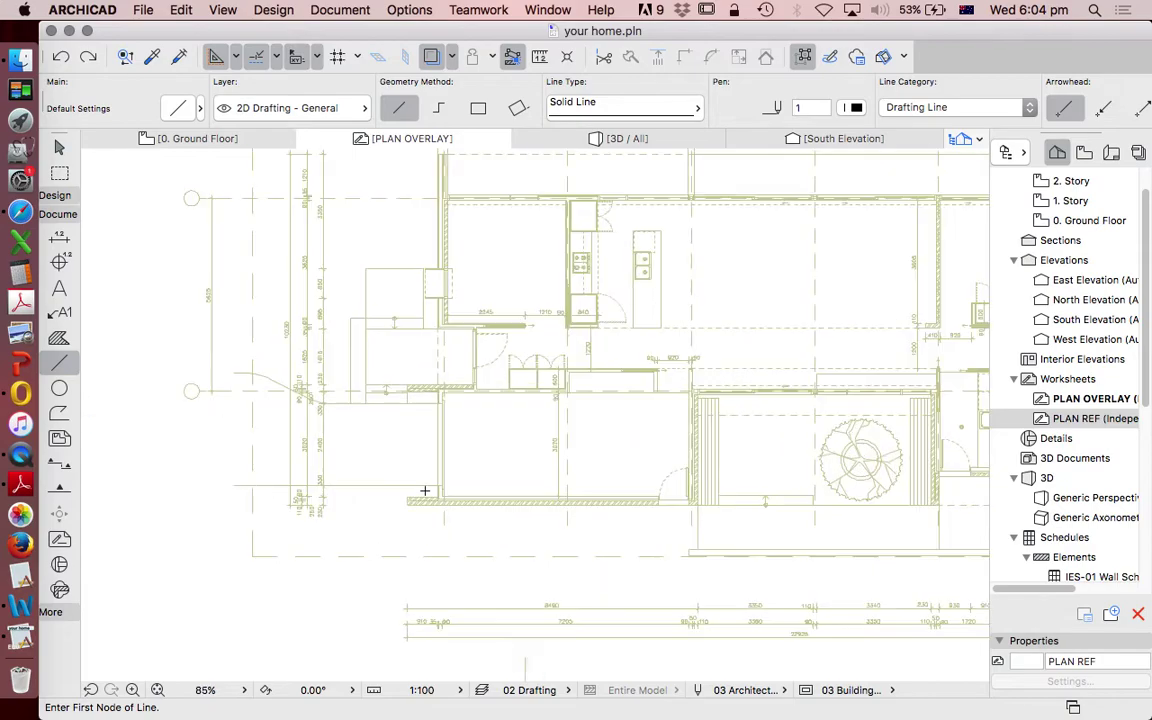
scroll(450, 549, "up", 2)
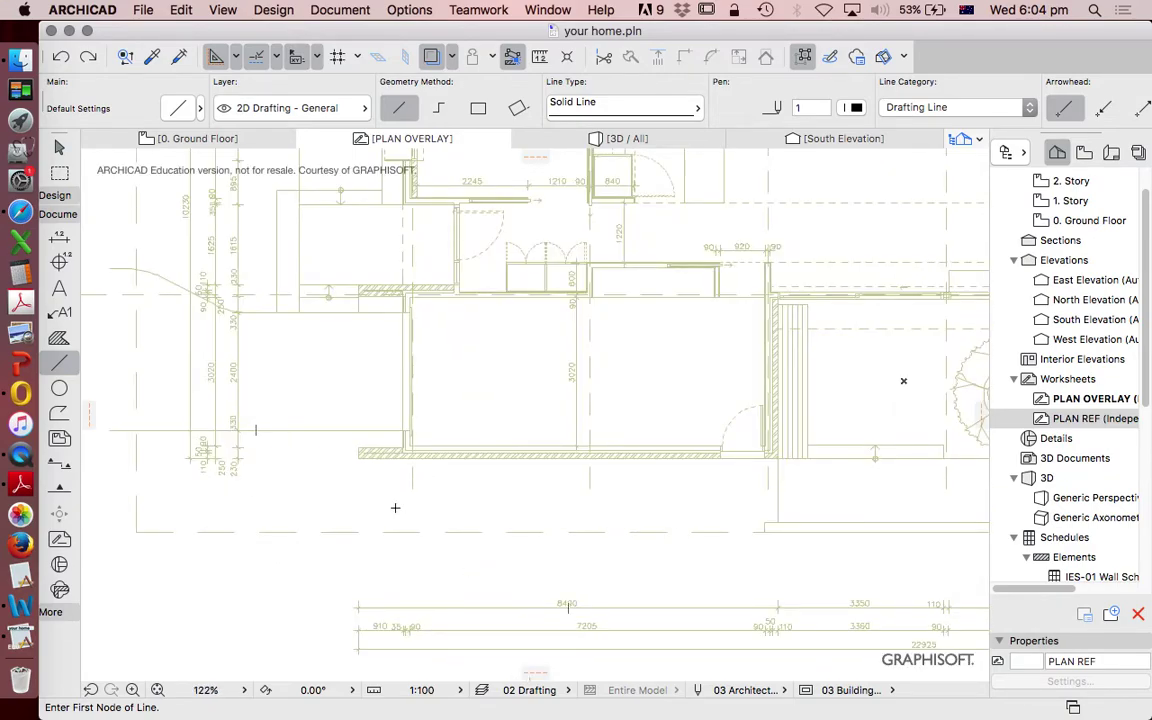
scroll(540, 650, "down", 2)
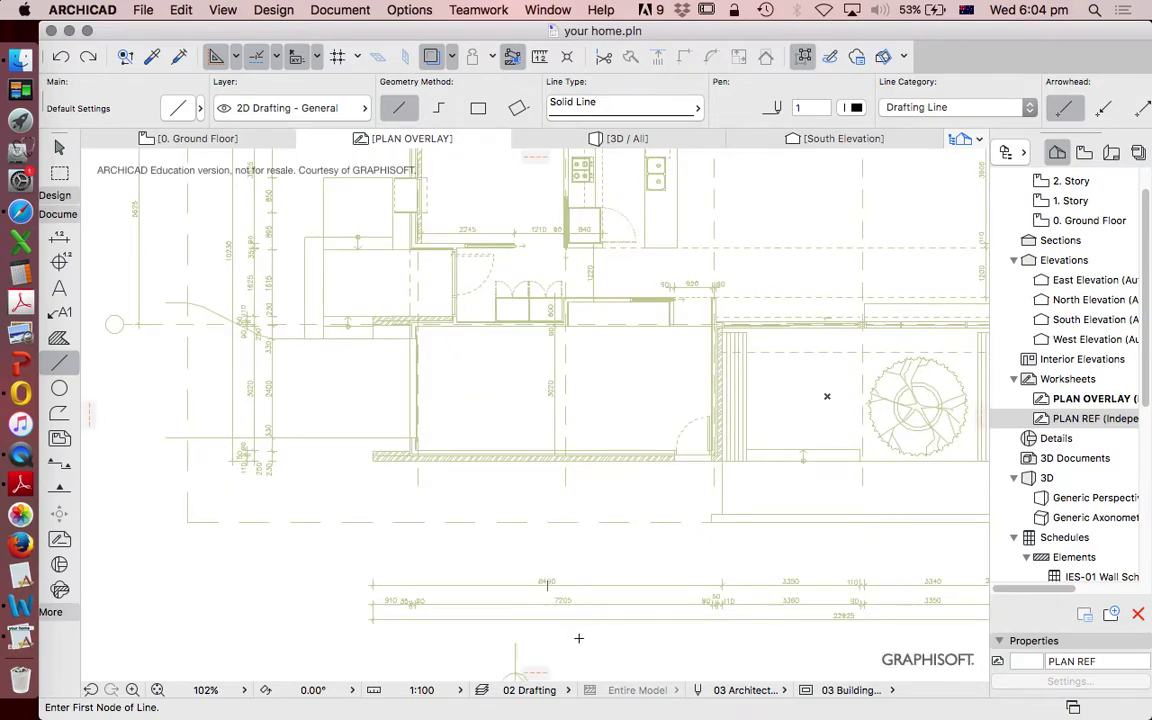
scroll(579, 638, "up", 3)
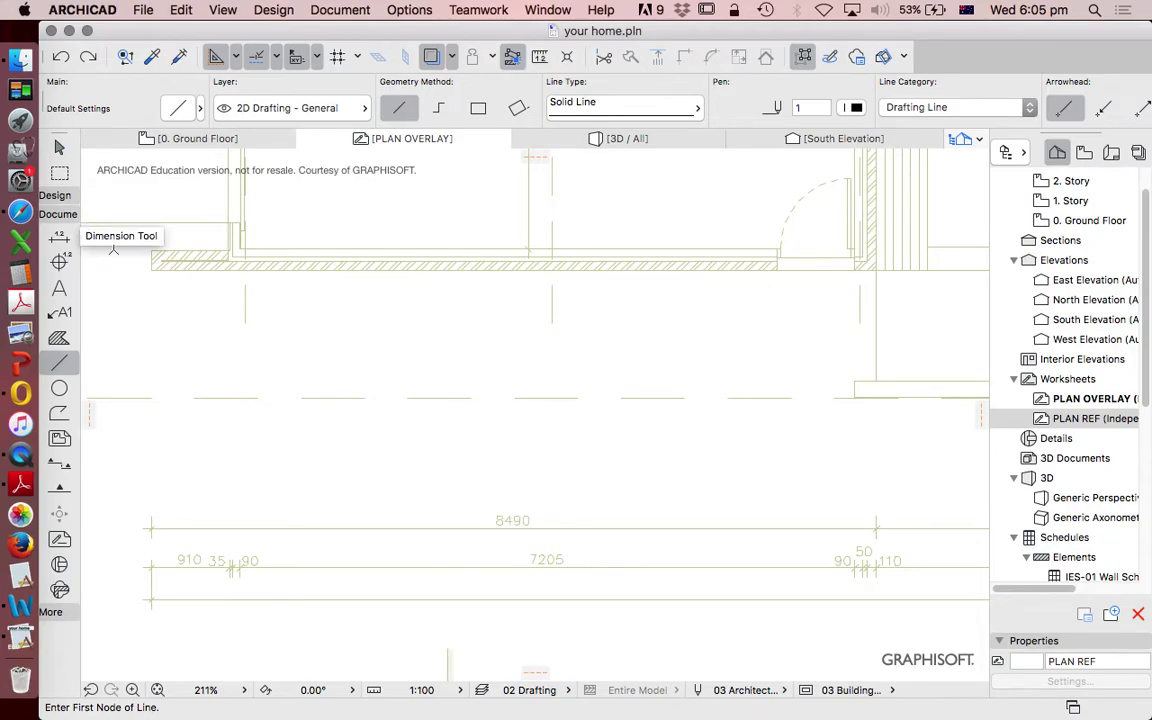
scroll(156, 265, "up", 3)
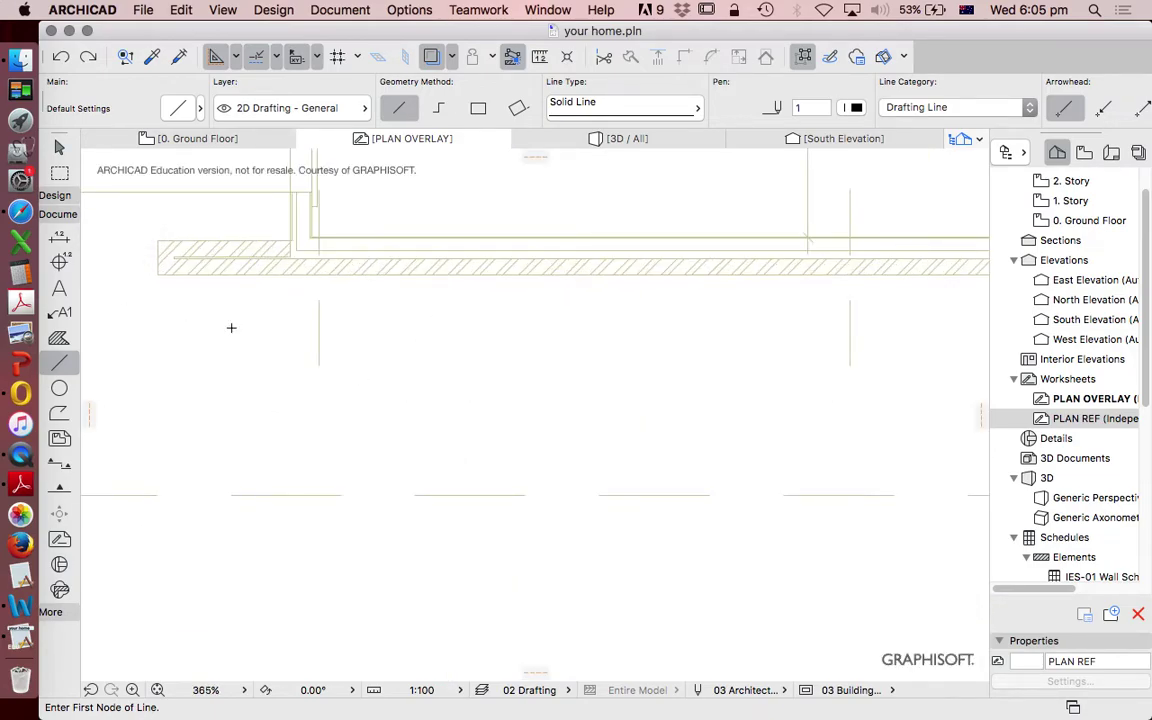
scroll(272, 298, "down", 5)
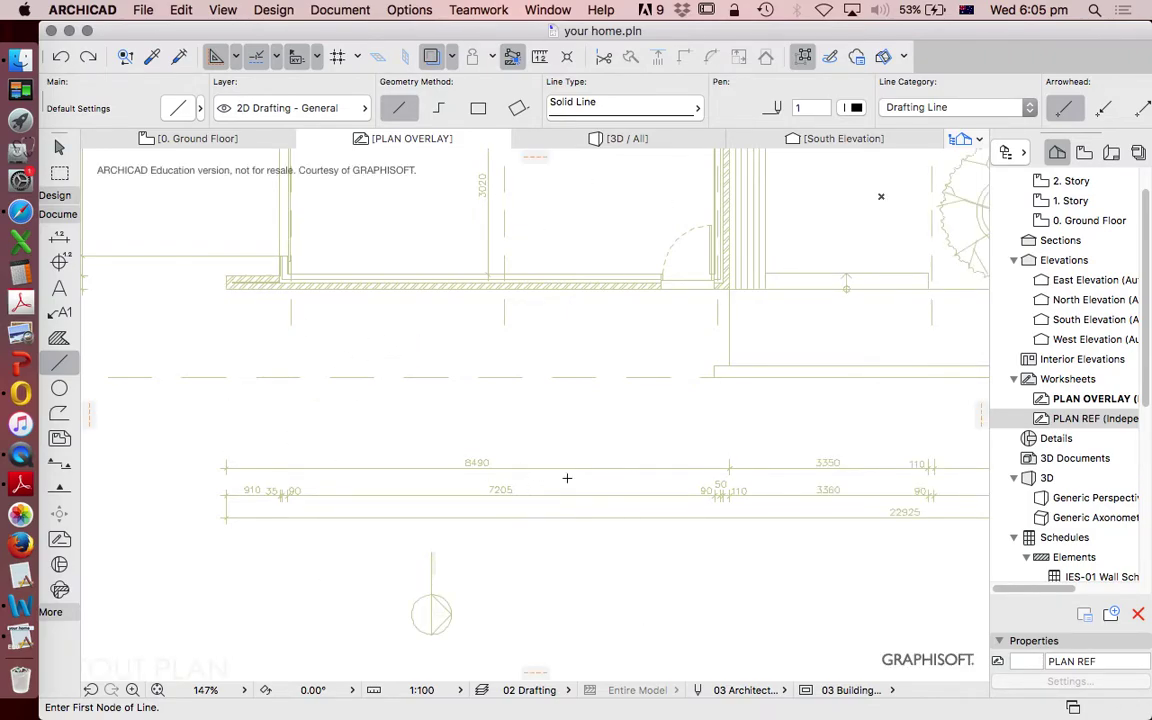
scroll(567, 478, "down", 3)
scroll(567, 478, "up", 2)
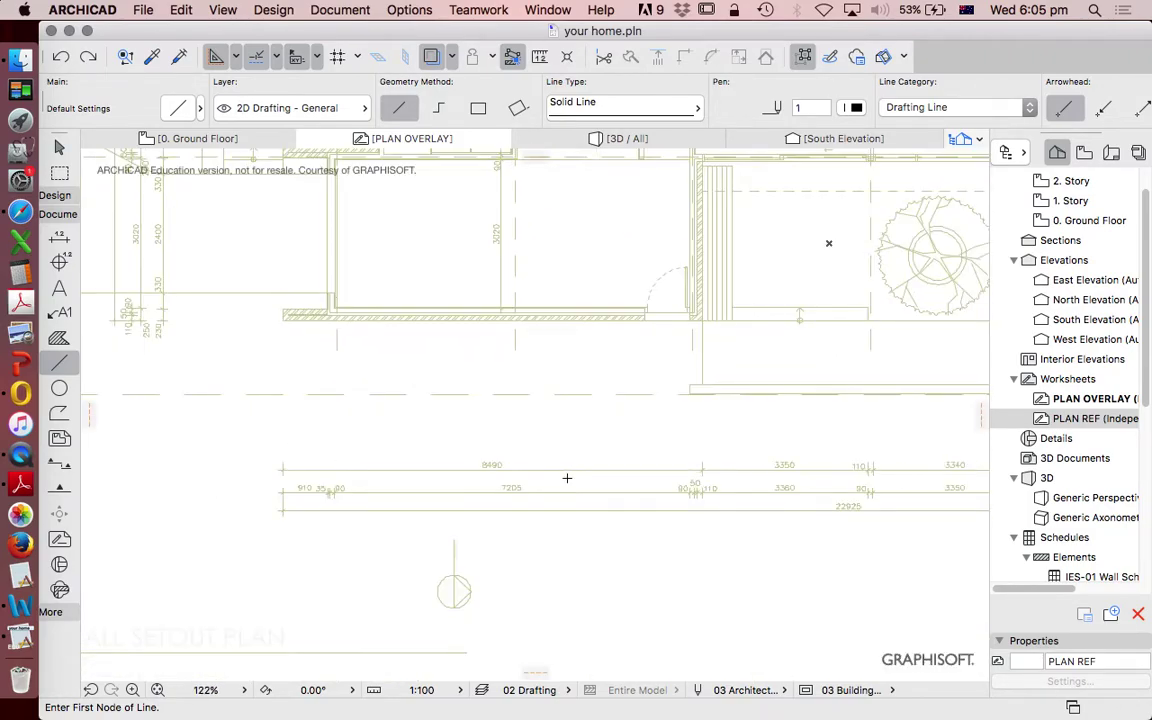
scroll(520, 512, "down", 1)
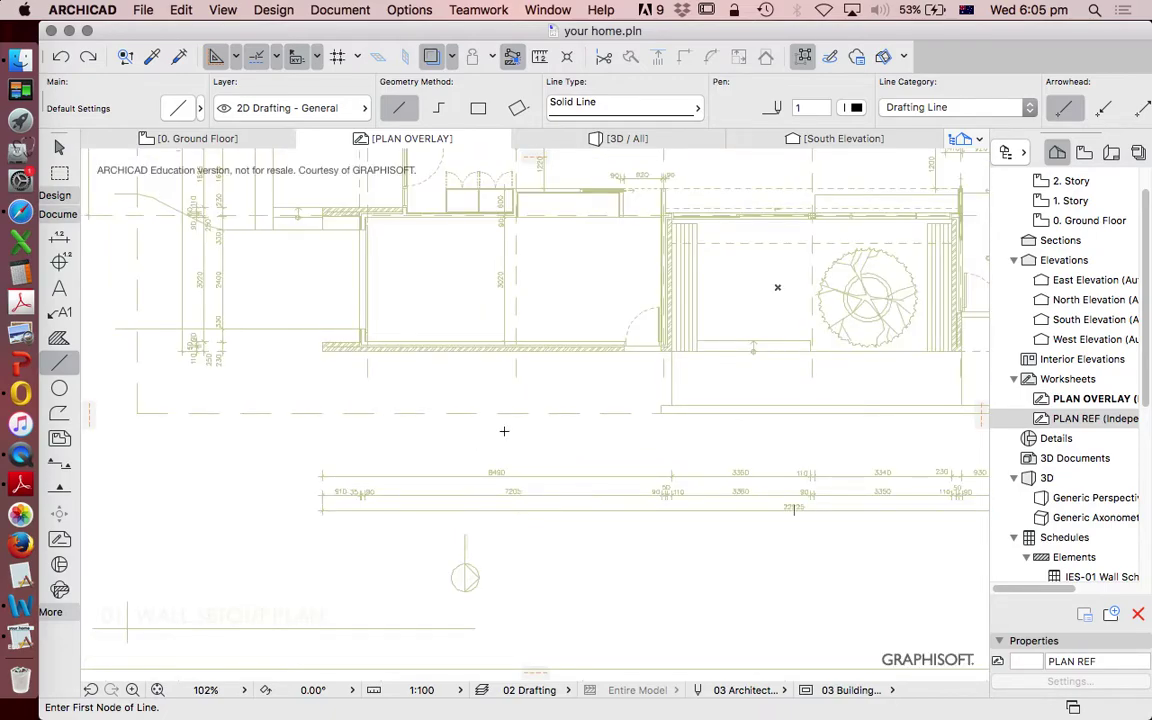
scroll(461, 478, "up", 1)
scroll(461, 478, "down", 4)
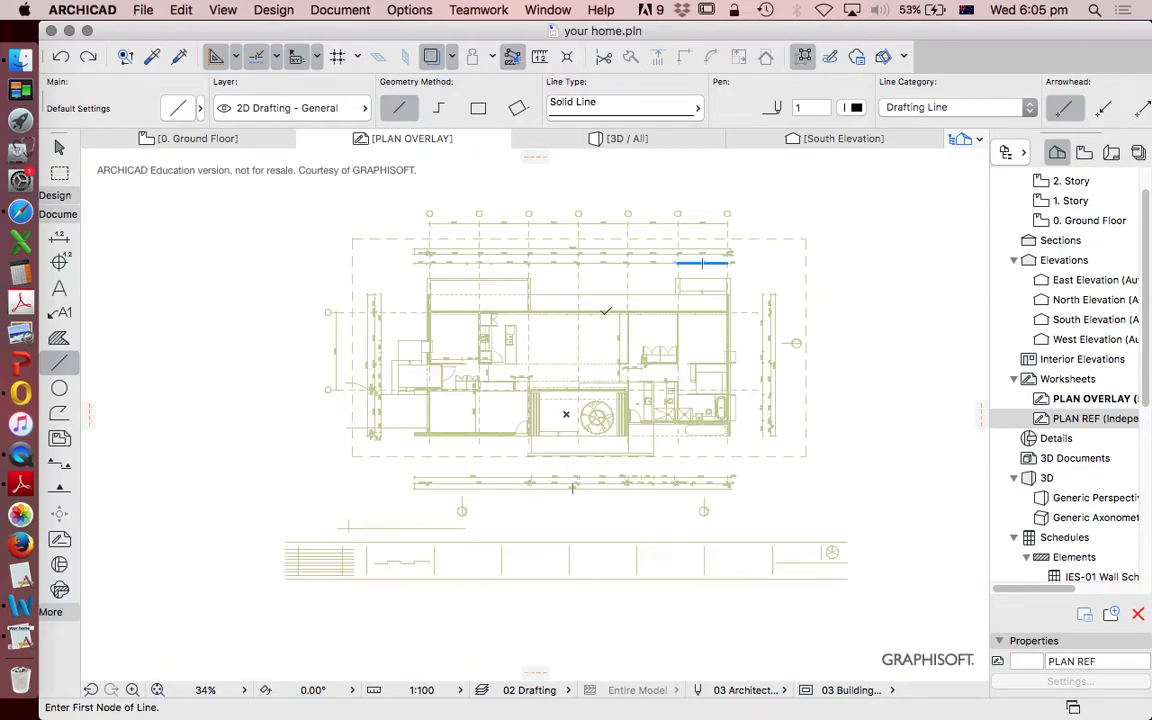
scroll(435, 407, "up", 10)
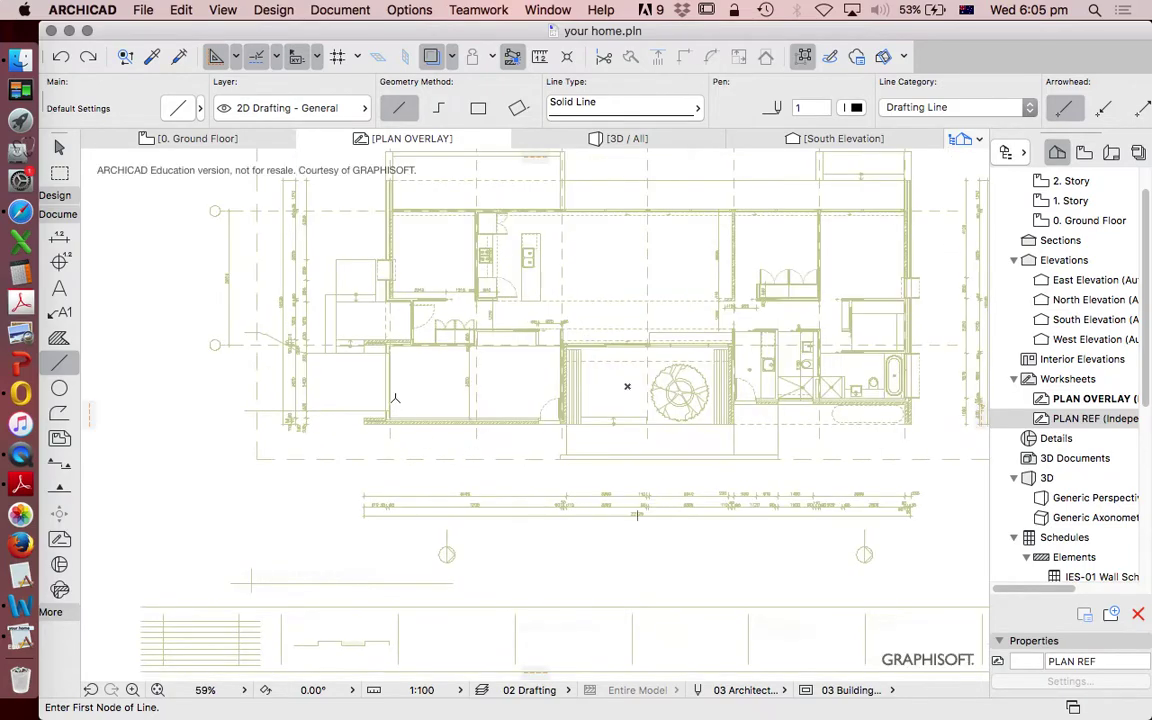
scroll(369, 421, "up", 2)
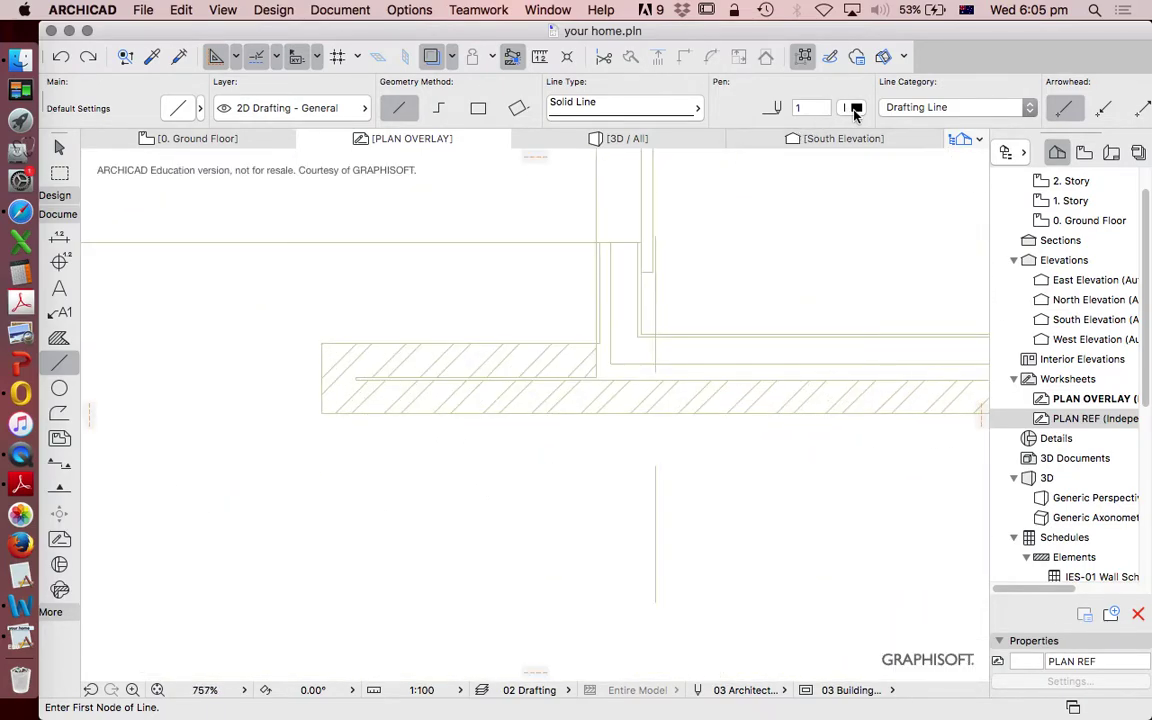
Measure the wall from the hatched corner, reading about 8488 against the 8490 dimension
left_click(857, 116)
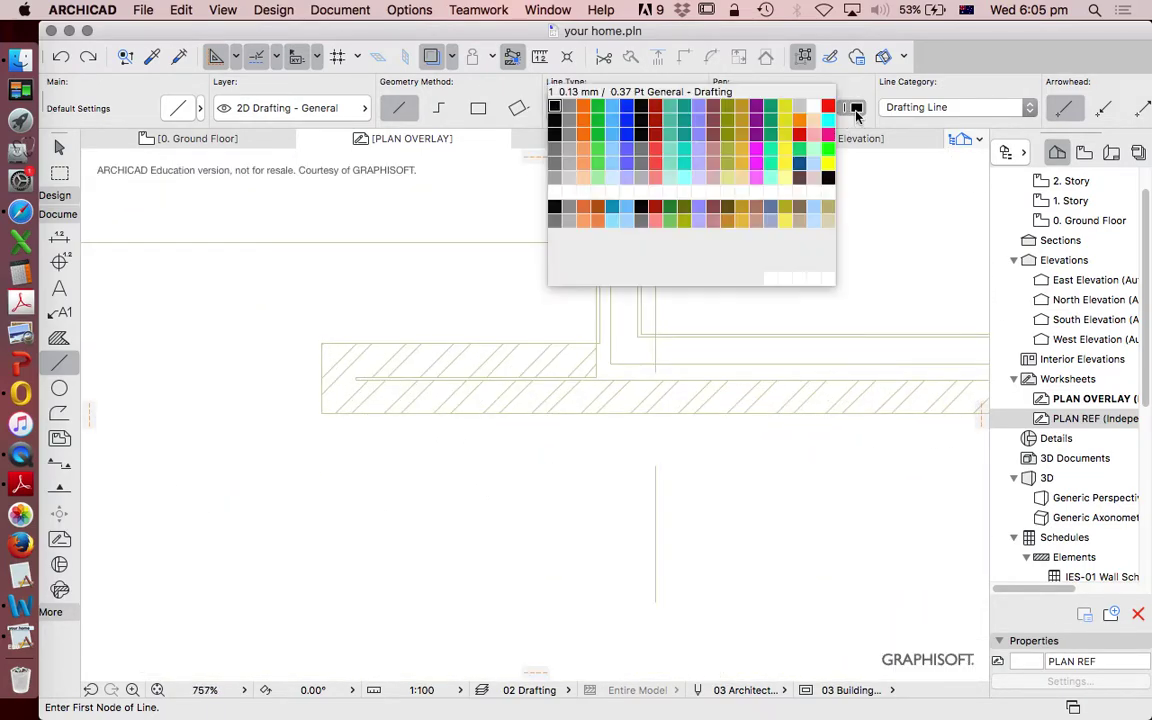
left_click(483, 269)
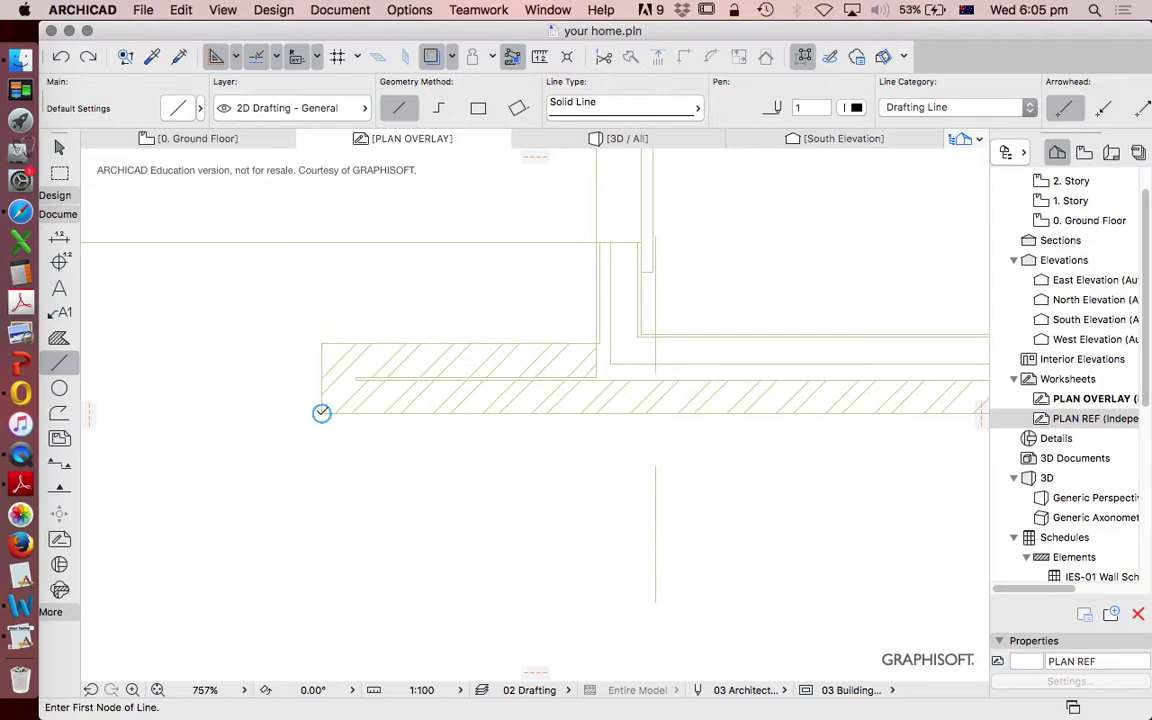
left_click(321, 413)
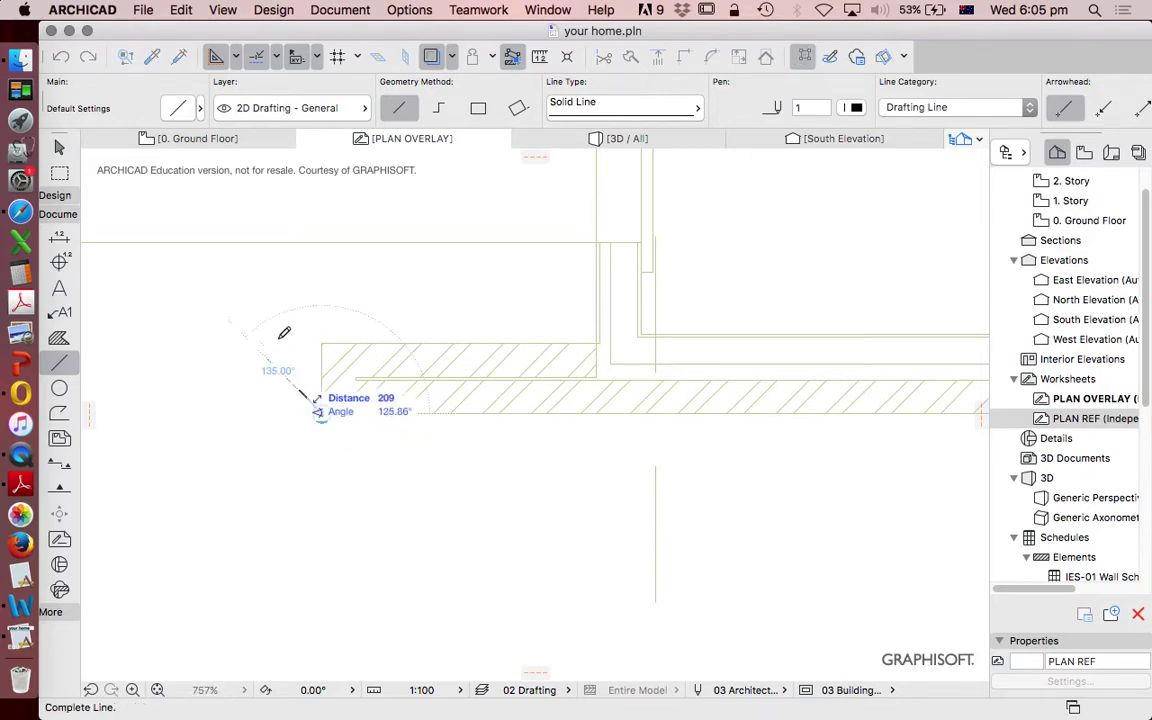
scroll(275, 270, "down", 5)
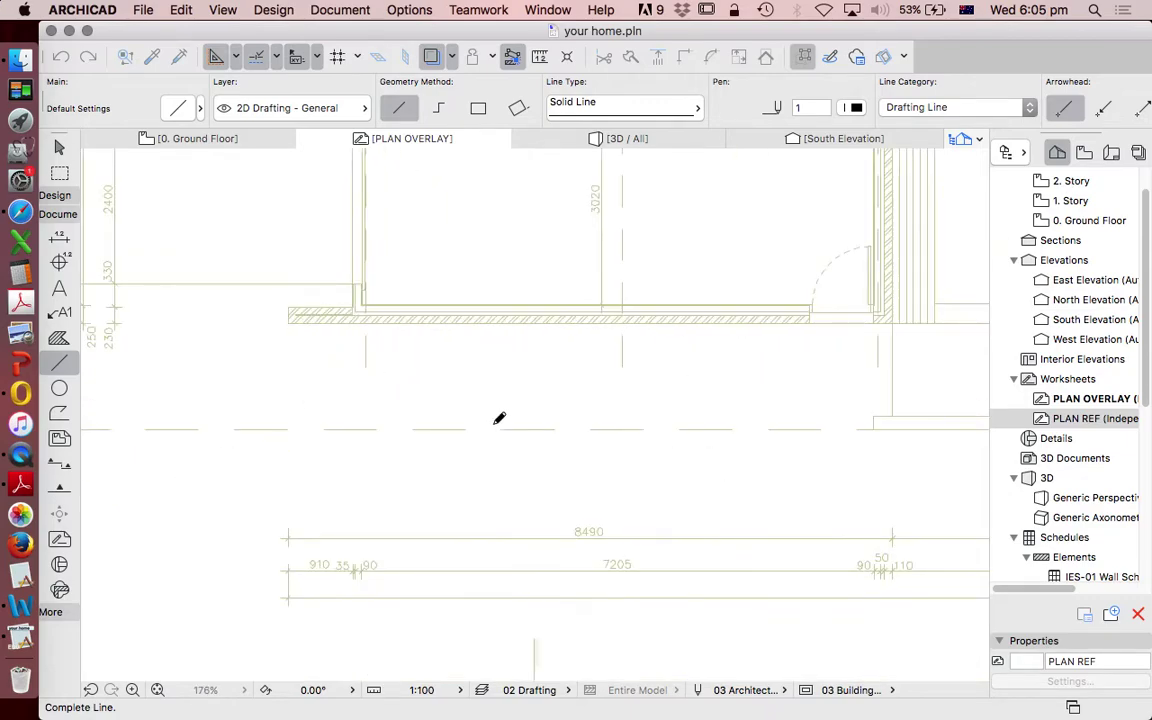
scroll(929, 326, "up", 5)
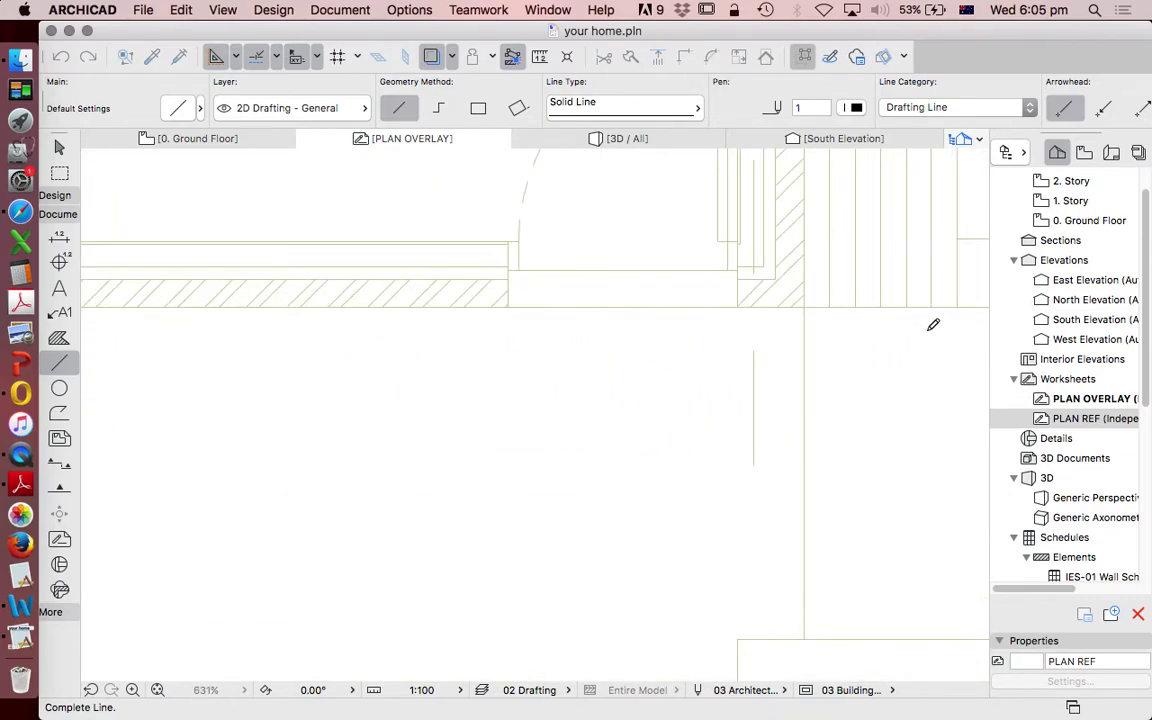
scroll(802, 330, "up", 2)
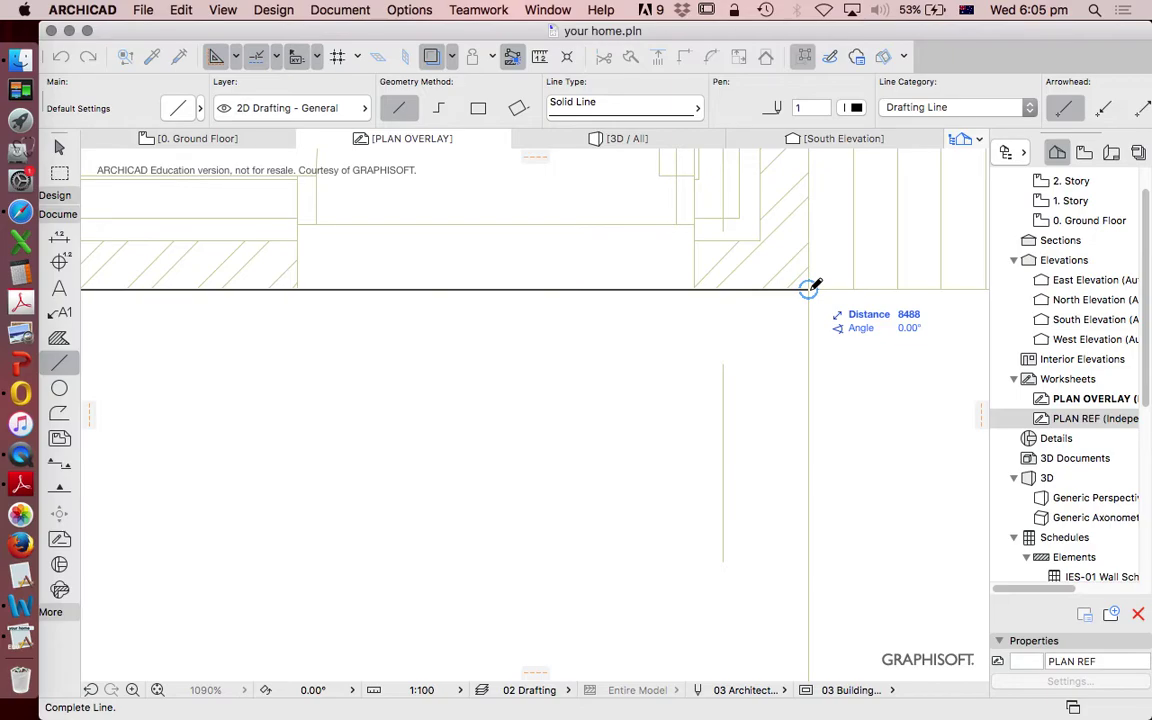
scroll(812, 286, "down", 10)
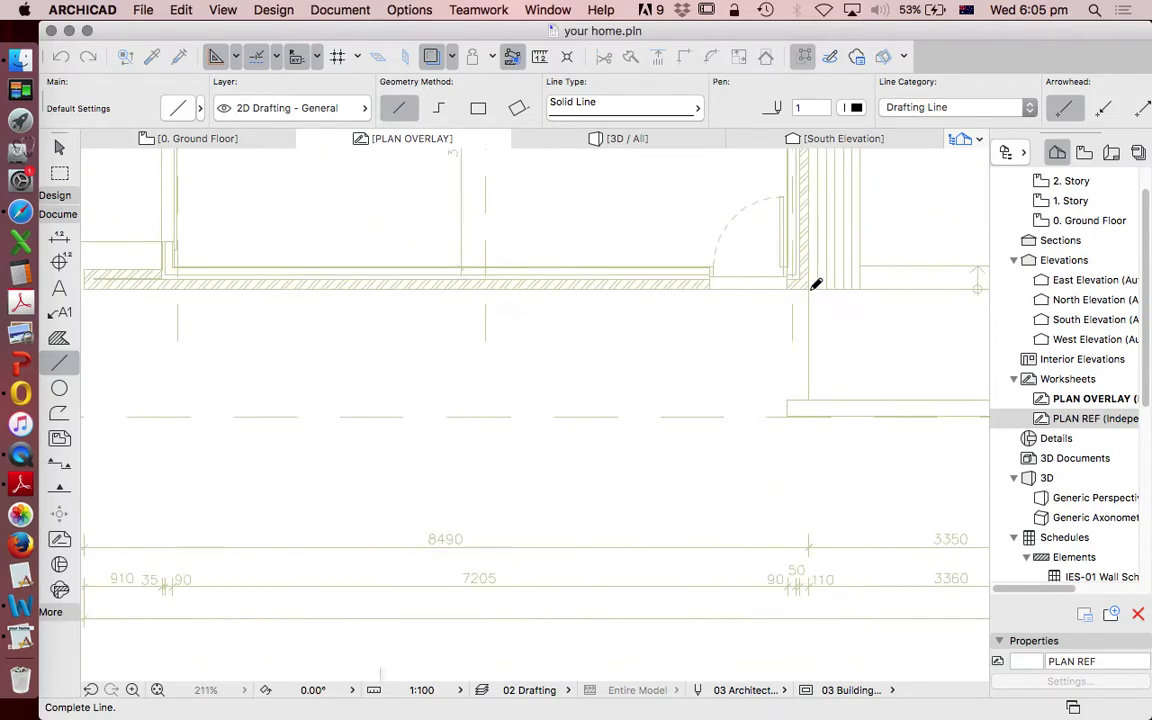
scroll(816, 285, "down", 2)
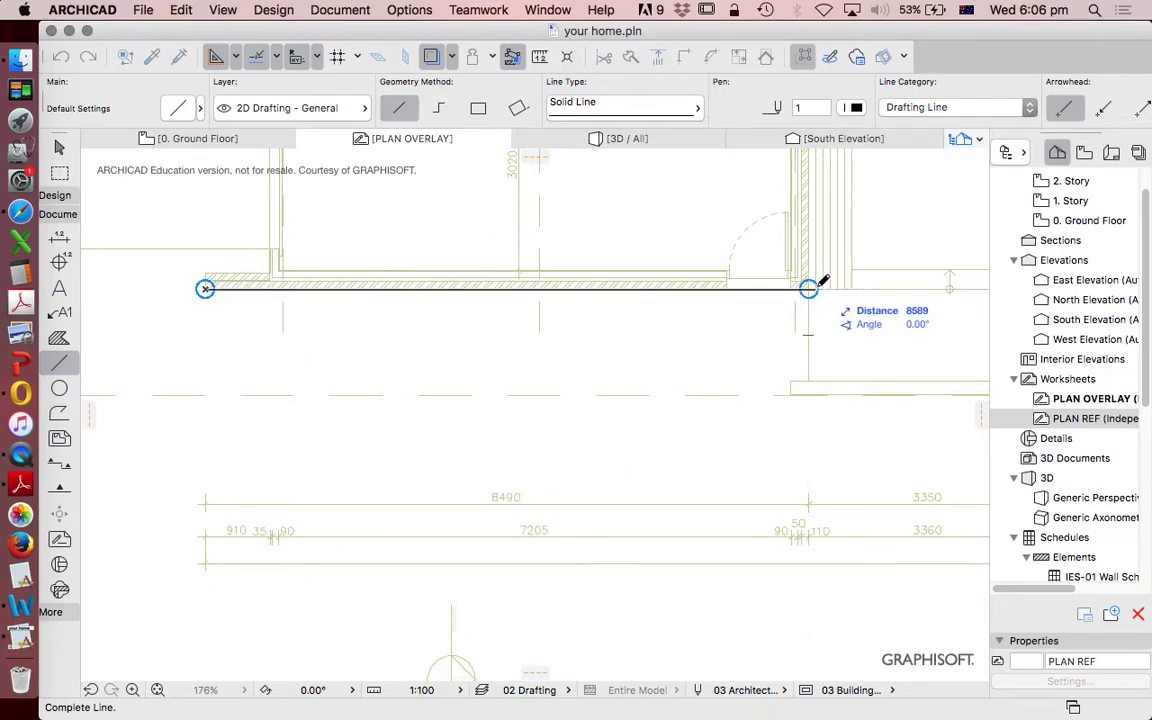
scroll(820, 284, "up", 5)
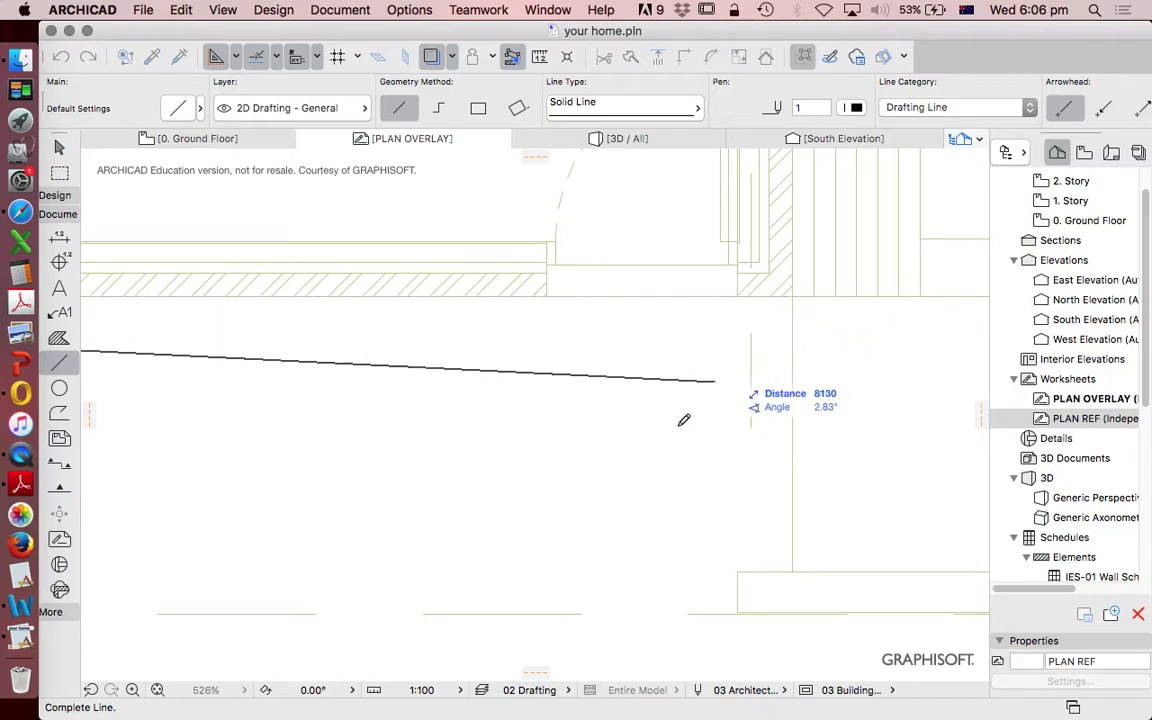
scroll(711, 392, "down", 12)
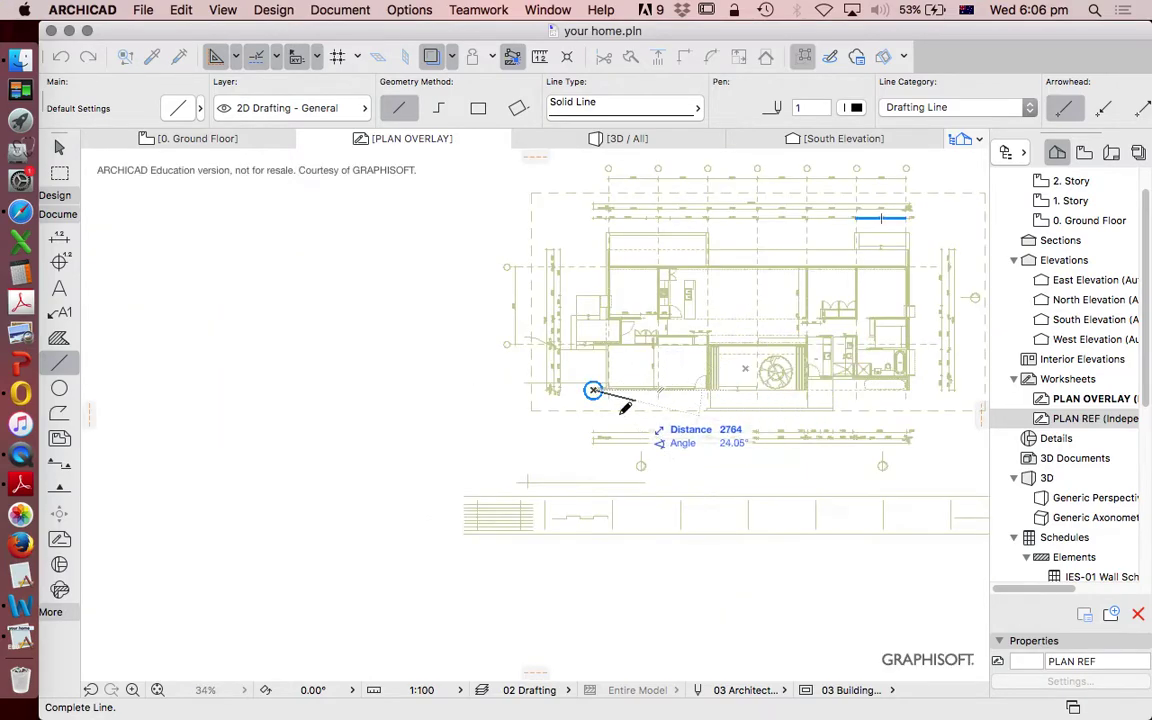
key("Escape")
scroll(553, 428, "down", 1)
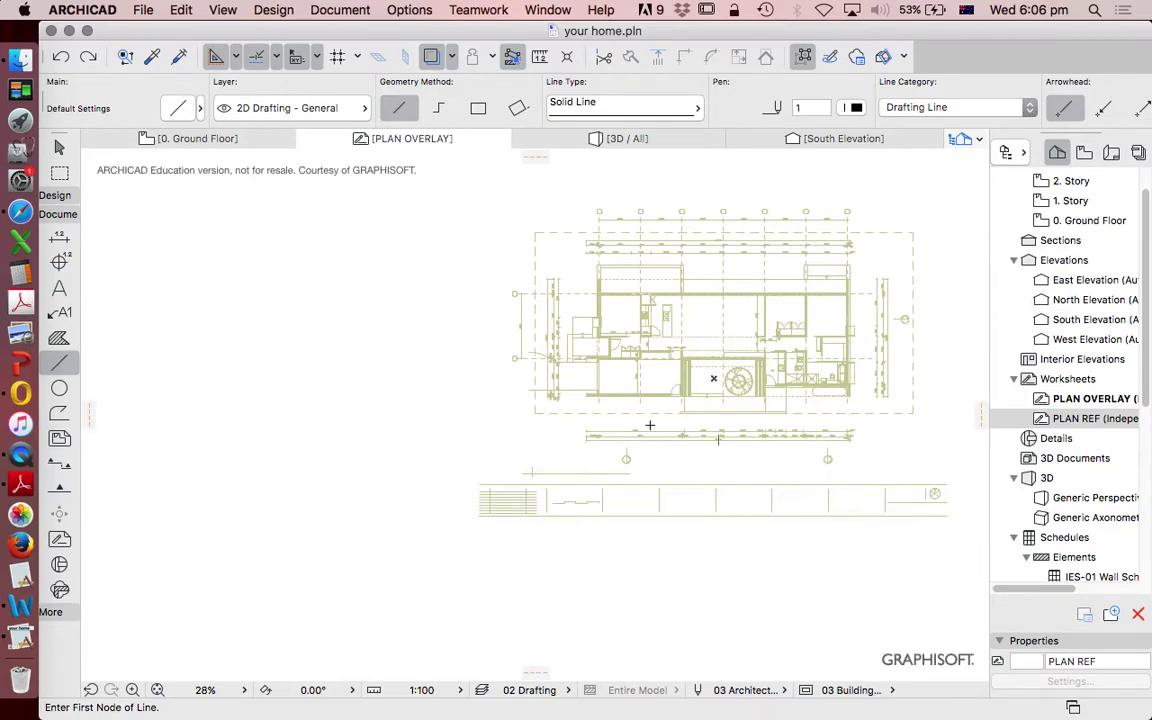
Open the 0. Ground Floor view, then the PLAN REF worksheet
left_click(1063, 222)
double_click(1063, 222)
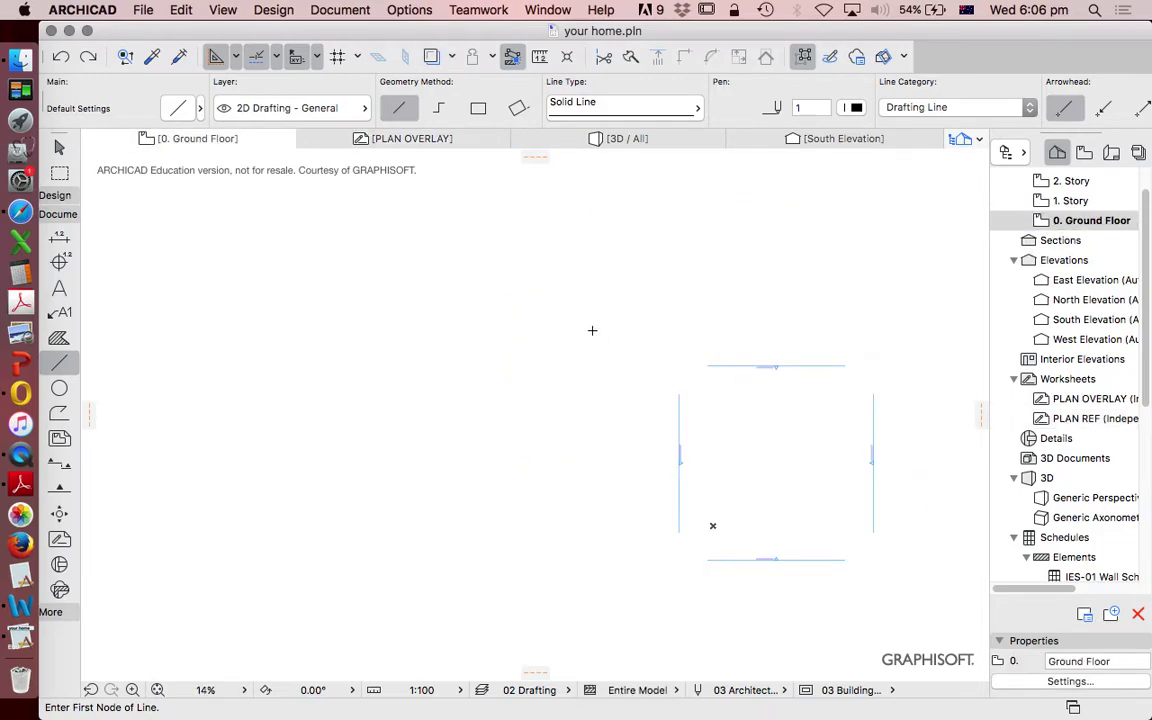
double_click(1090, 419)
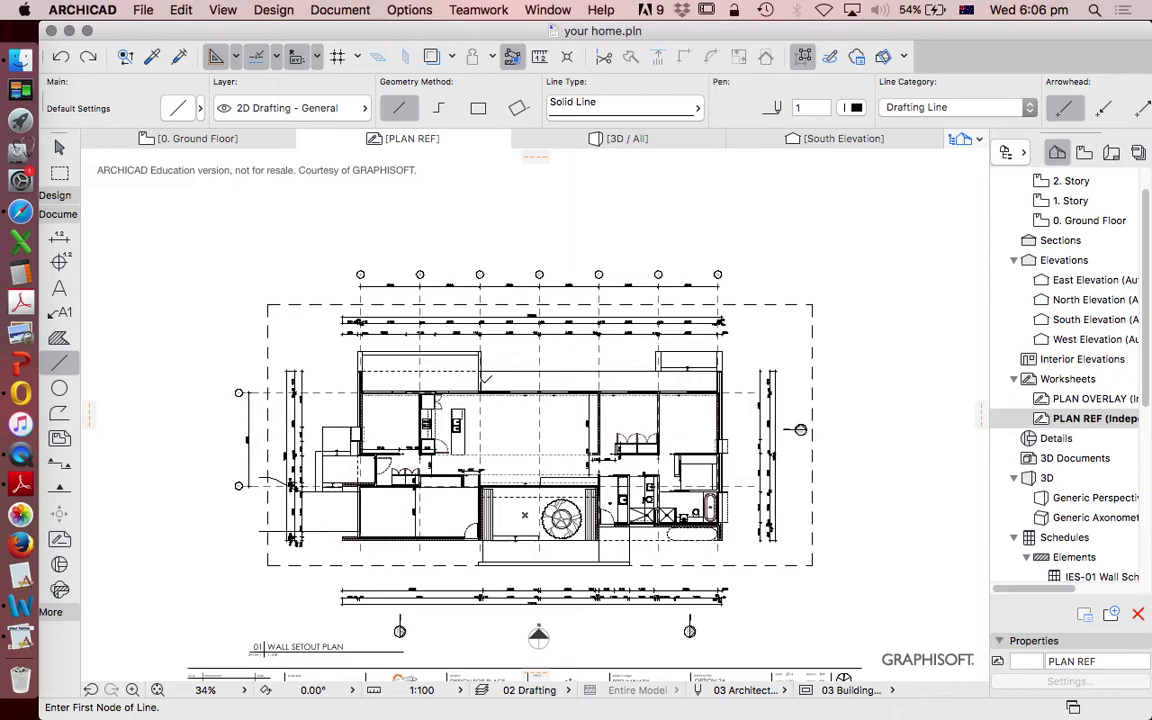
scroll(456, 351, "down", 3)
Box-select every element of the imported PLAN REF drawing
left_click(59, 147)
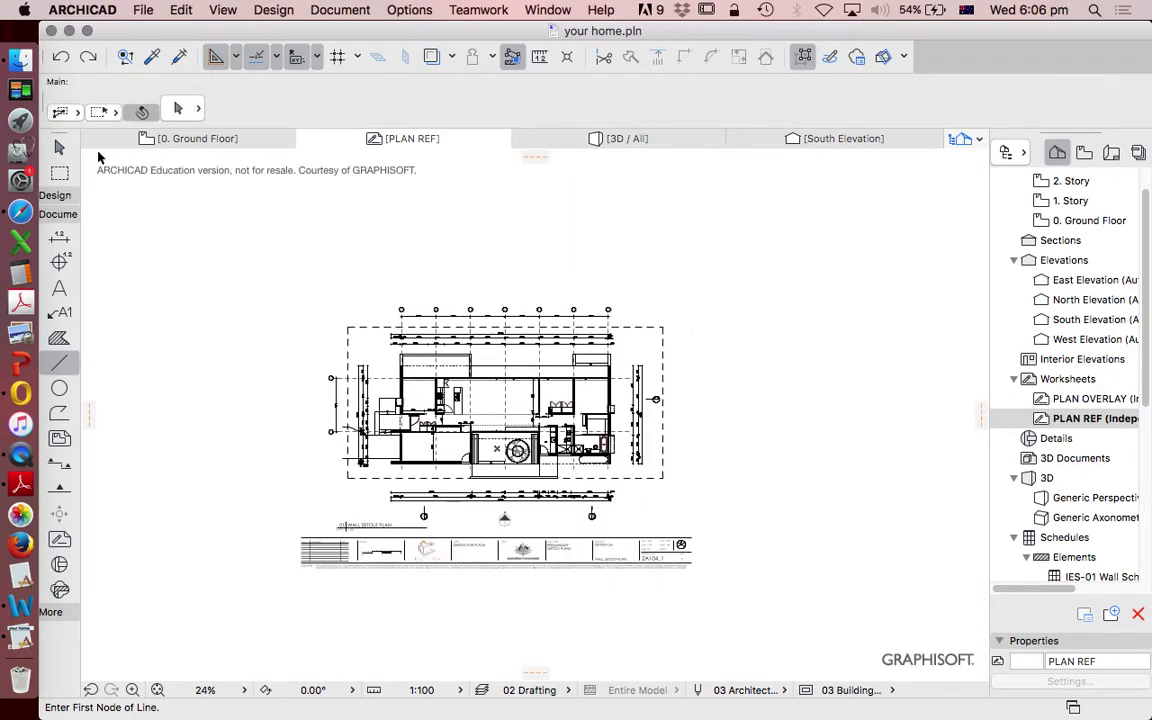
left_click(177, 250)
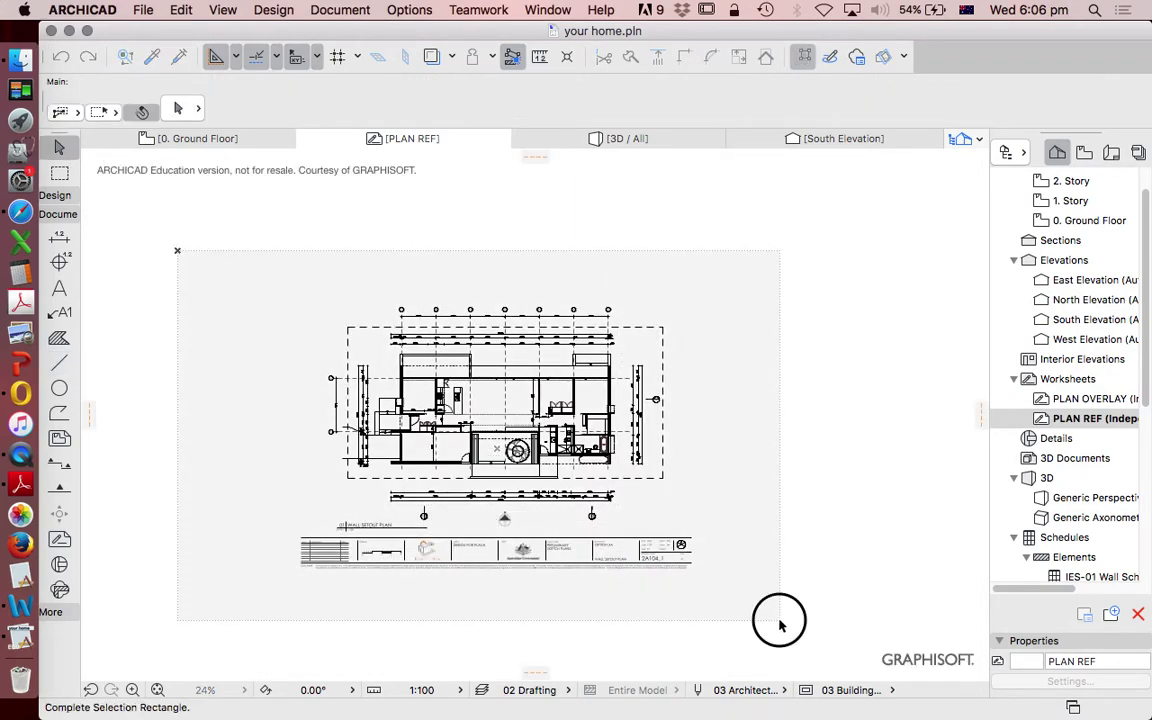
left_click(779, 617)
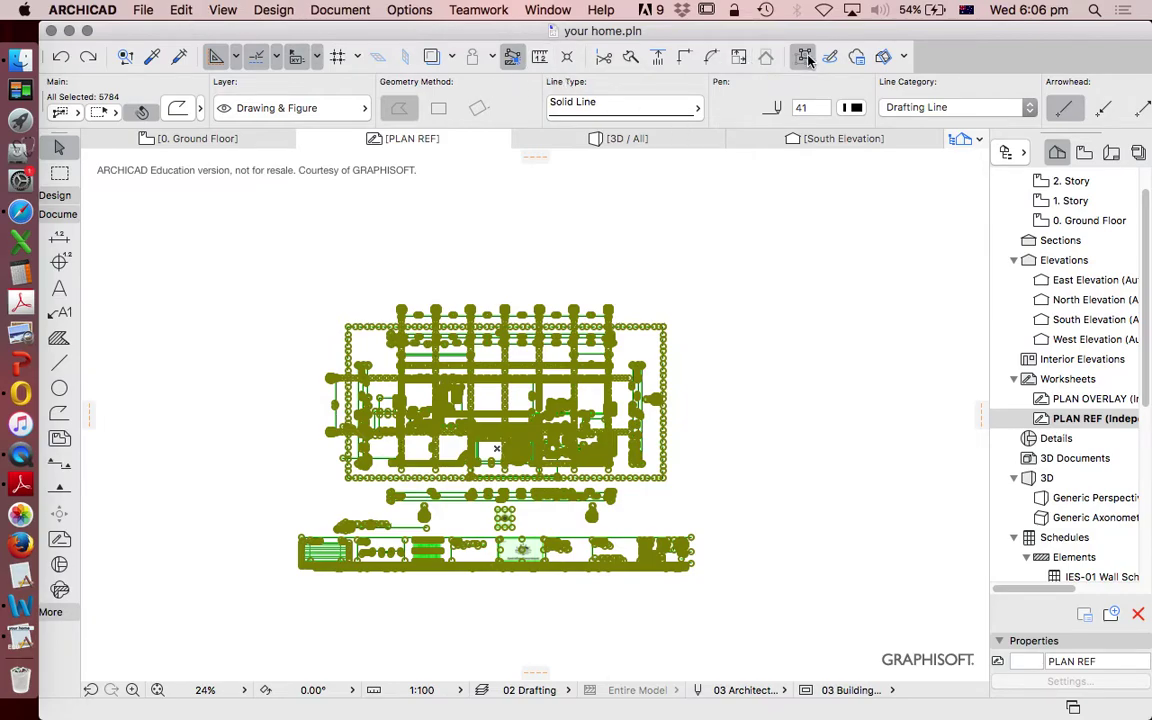
Start Edit > Reshape > Resize with the ratio defined graphically, zooming to the hatched wall corner
left_click(181, 10)
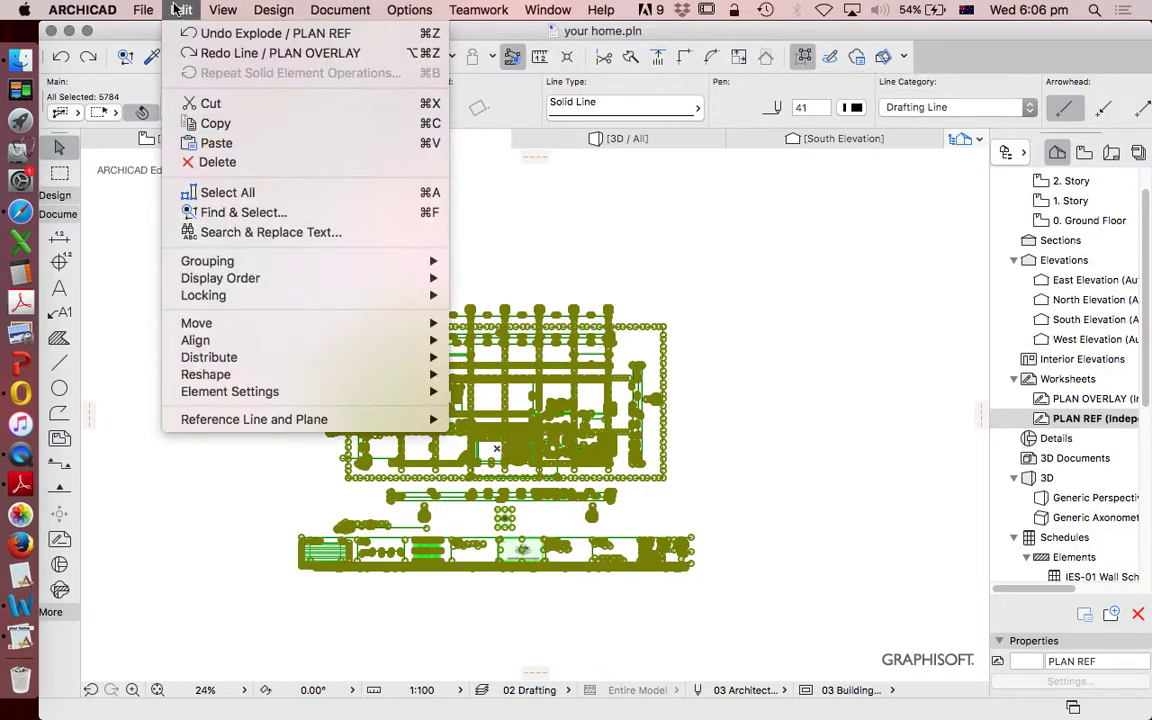
mouse_move(223, 380)
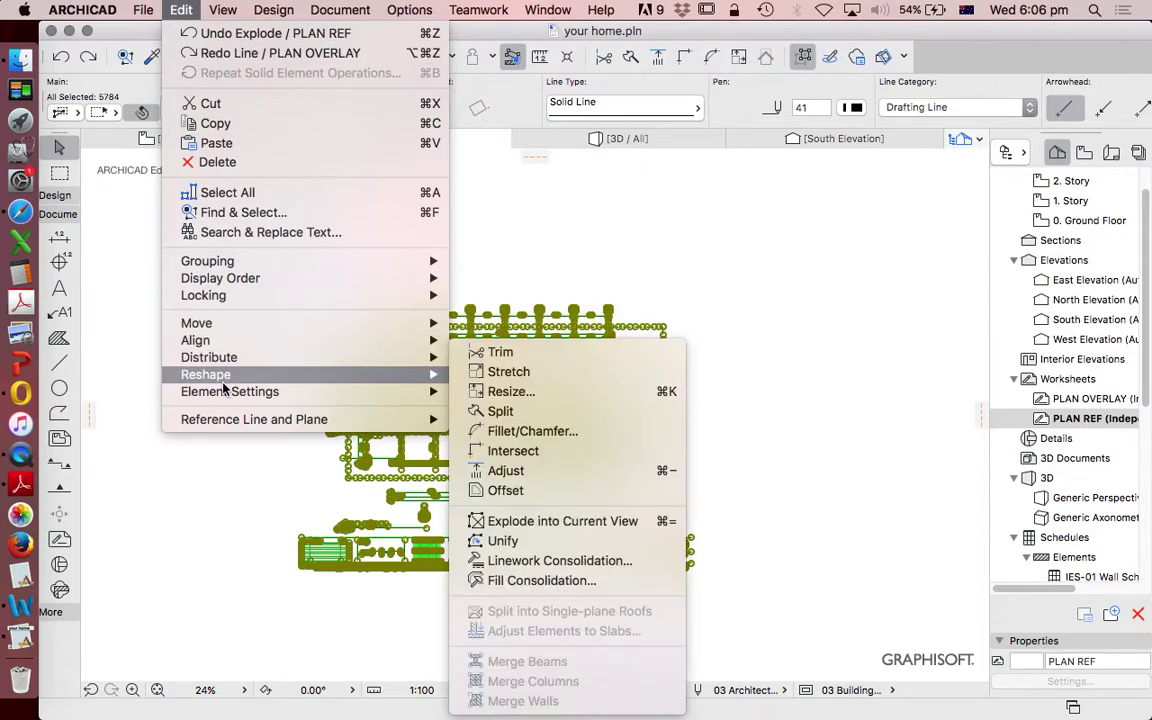
left_click(512, 392)
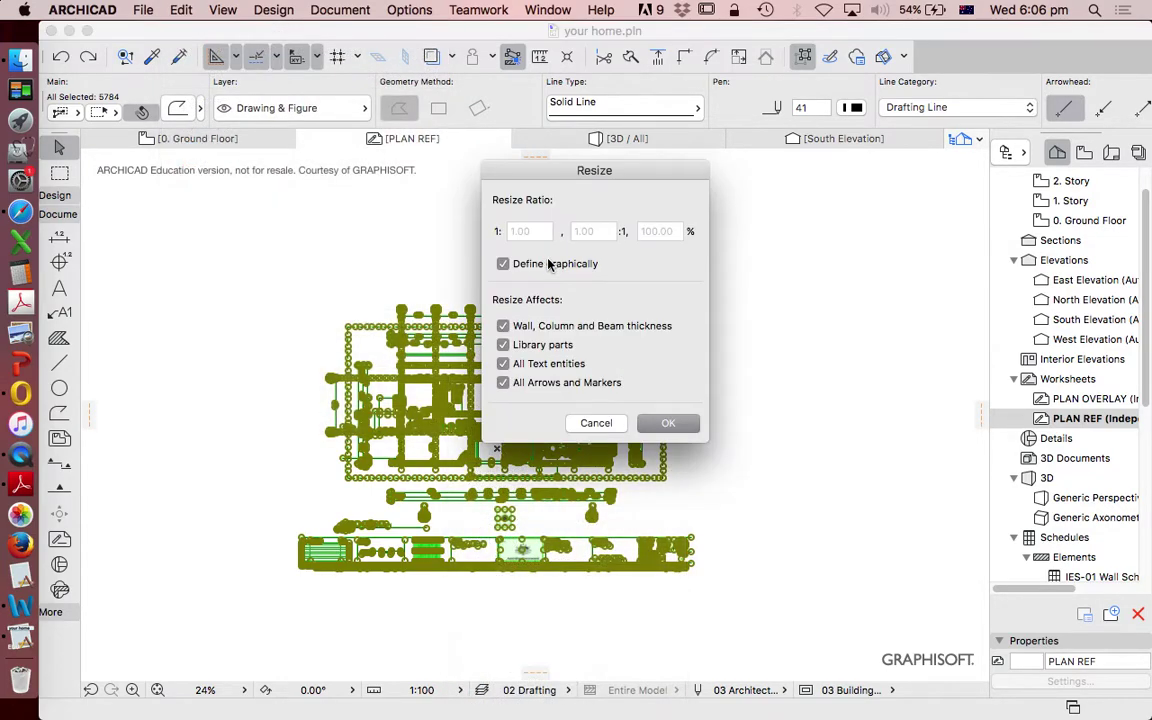
left_click(665, 421)
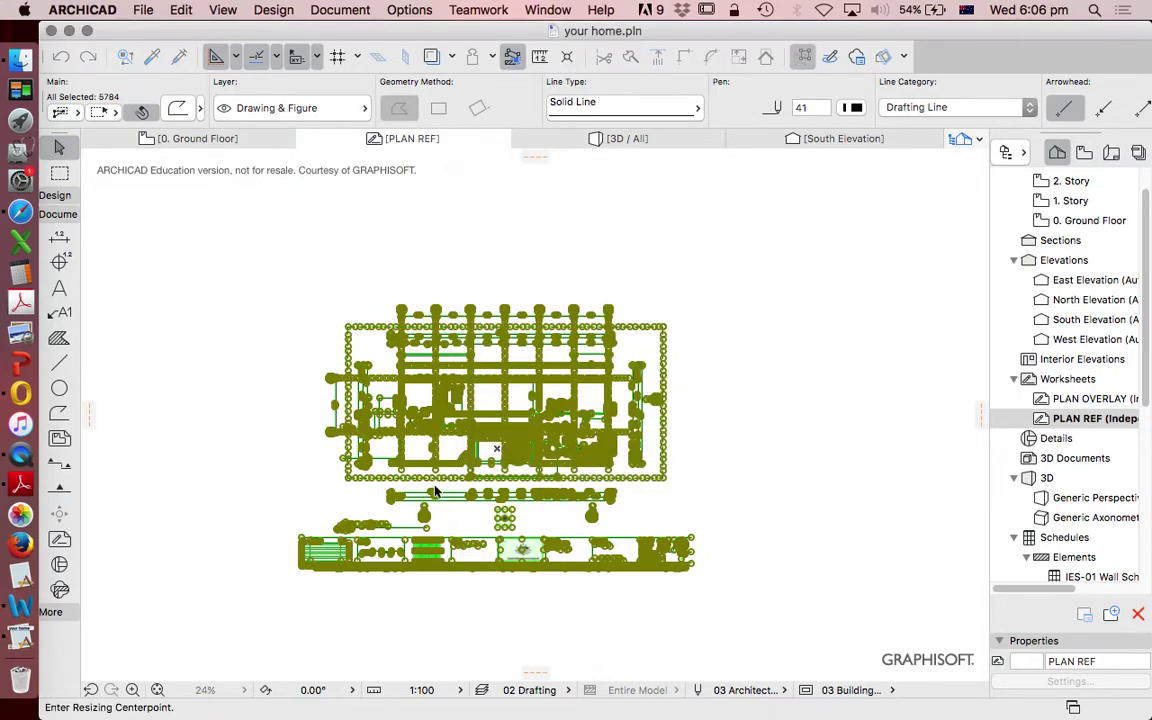
scroll(430, 497, "up", 3)
scroll(428, 497, "up", 10)
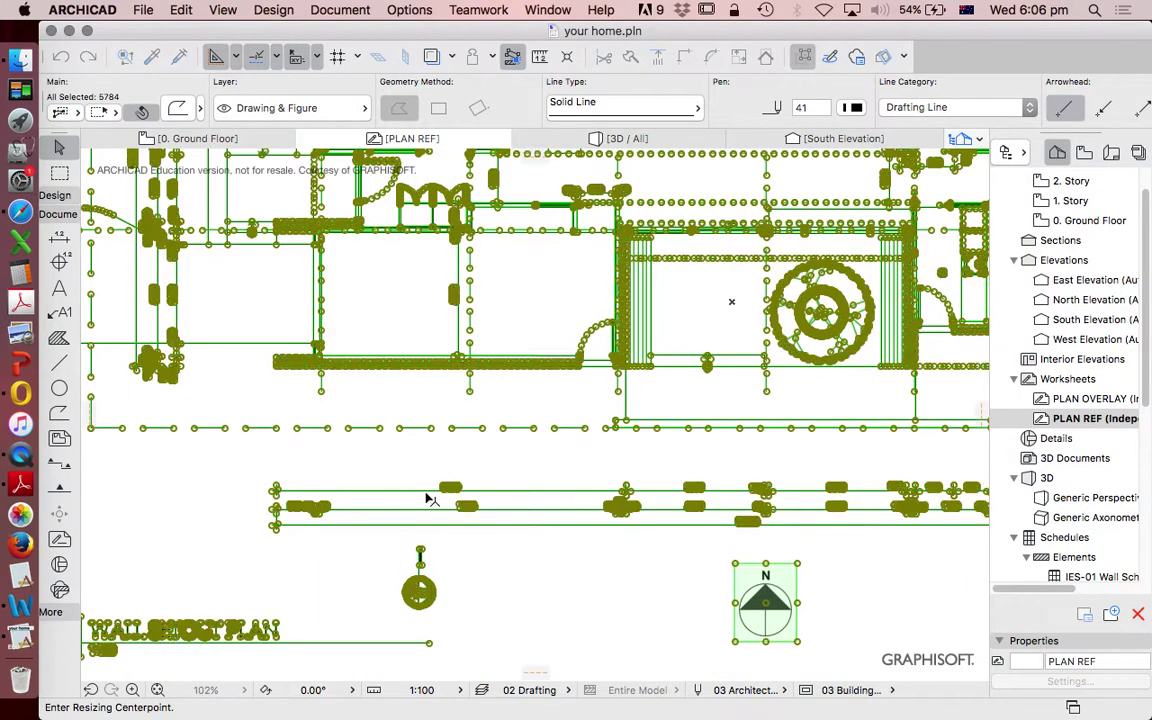
scroll(536, 480, "up", 4)
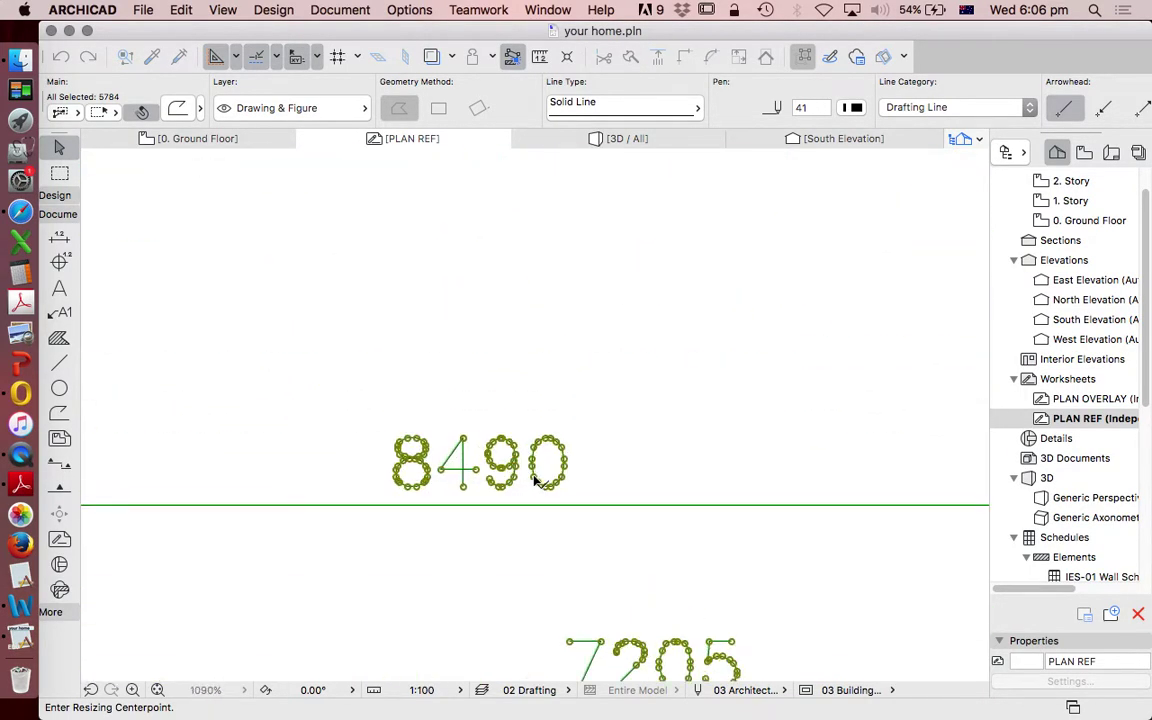
scroll(536, 480, "down", 4)
scroll(536, 480, "down", 5)
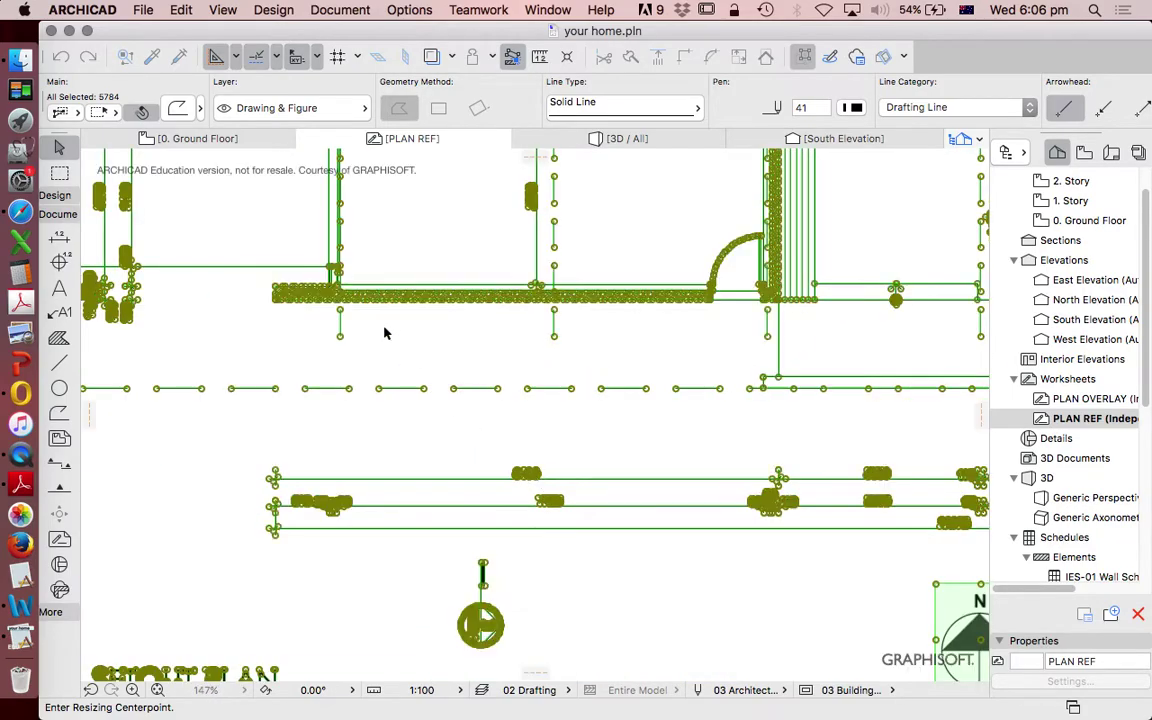
scroll(300, 276, "up", 3)
scroll(240, 329, "up", 5)
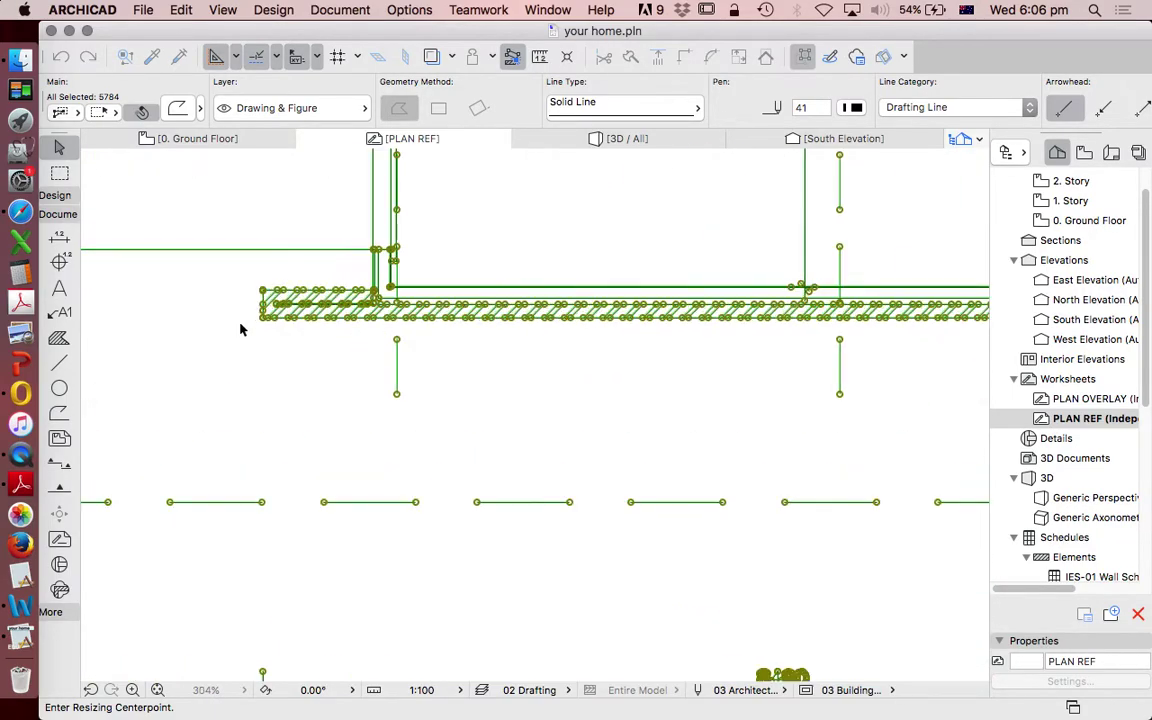
Resize about the hatched wall corner so the measured span becomes 8490
left_click(297, 313)
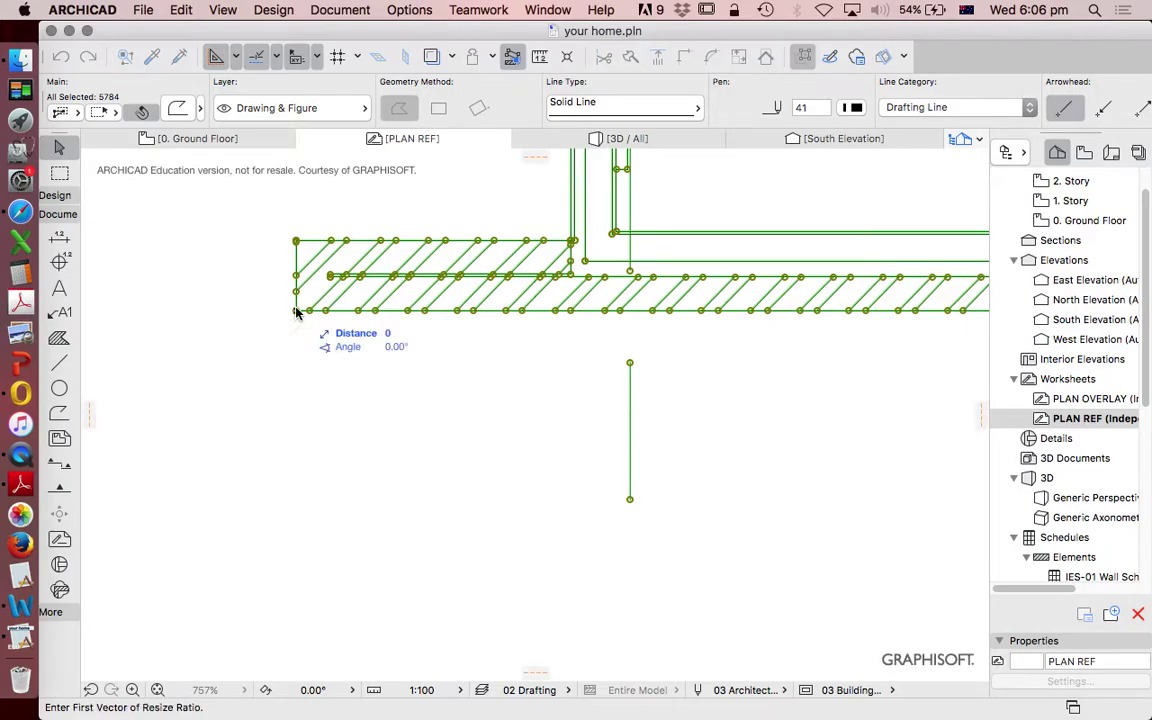
scroll(249, 375, "down", 10)
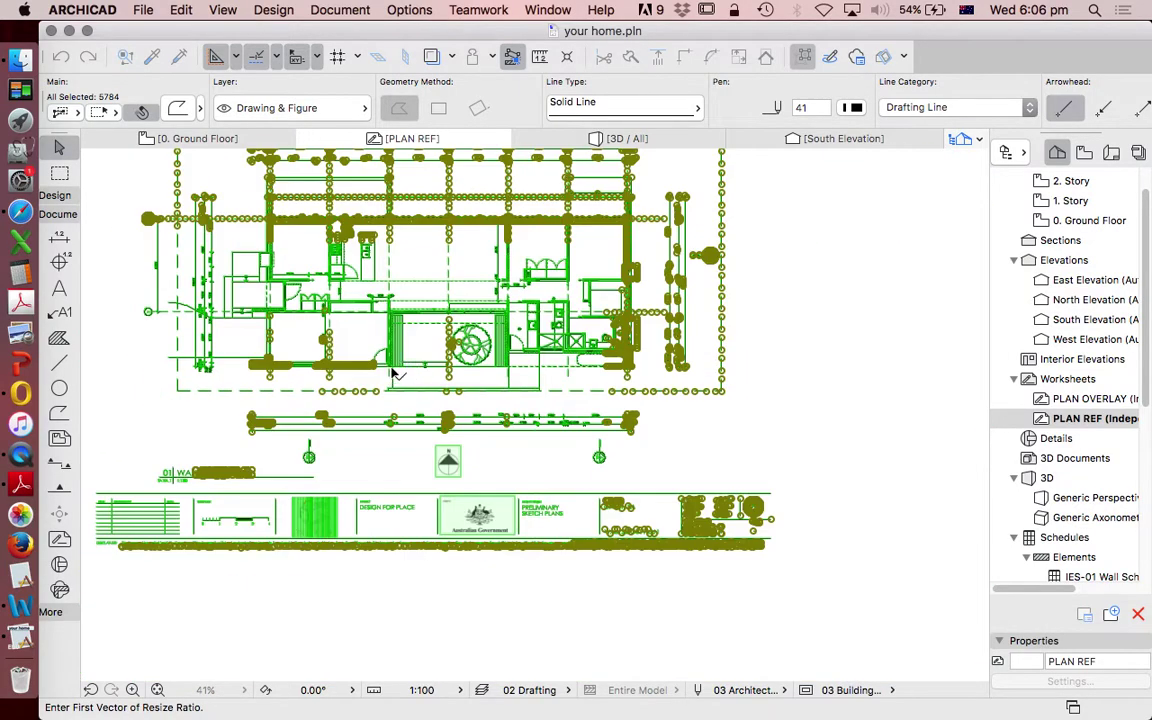
scroll(395, 373, "up", 11)
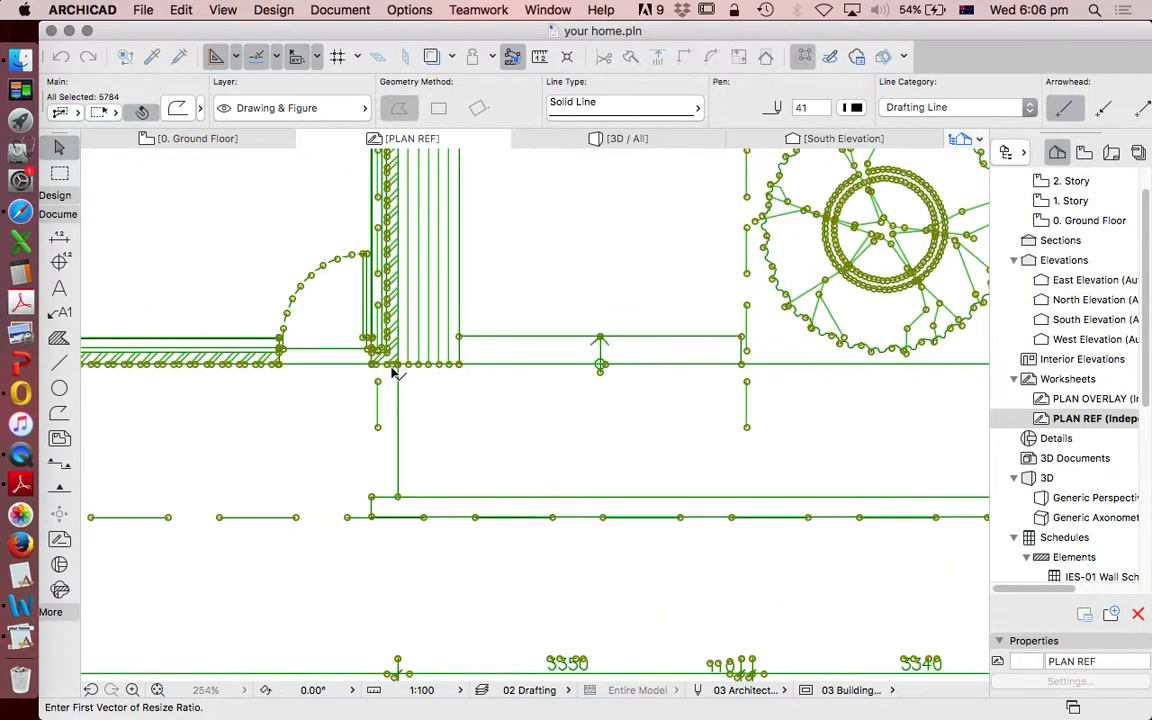
scroll(395, 373, "up", 2)
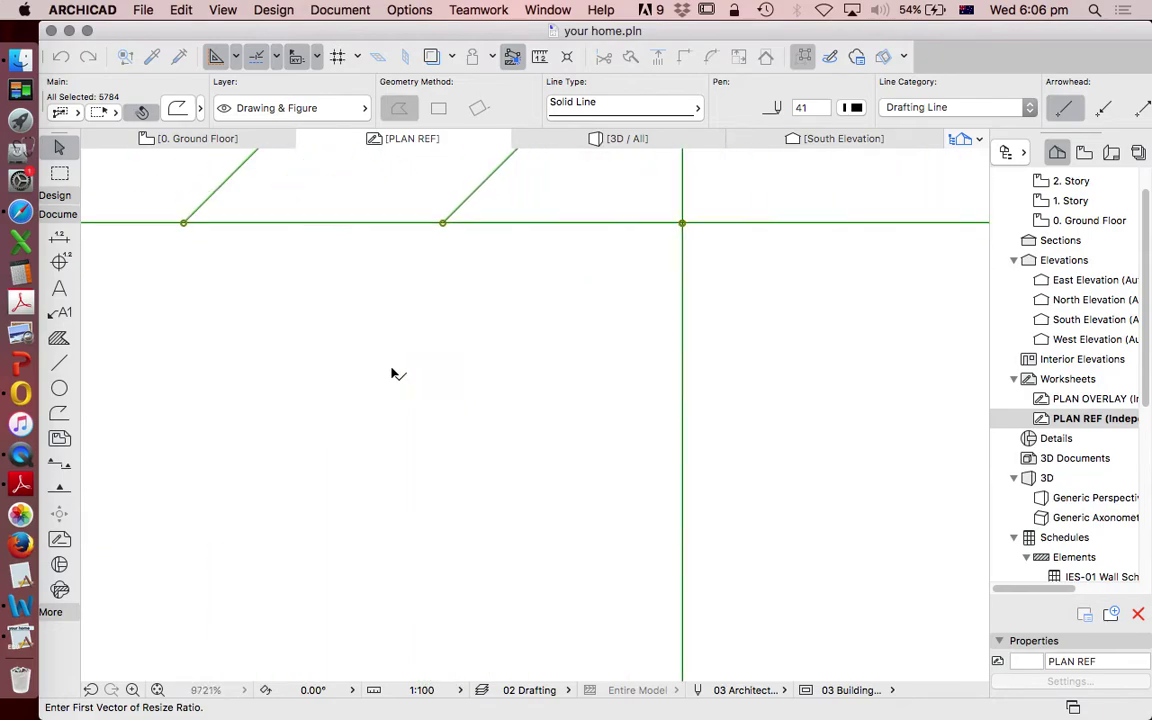
left_click(683, 223)
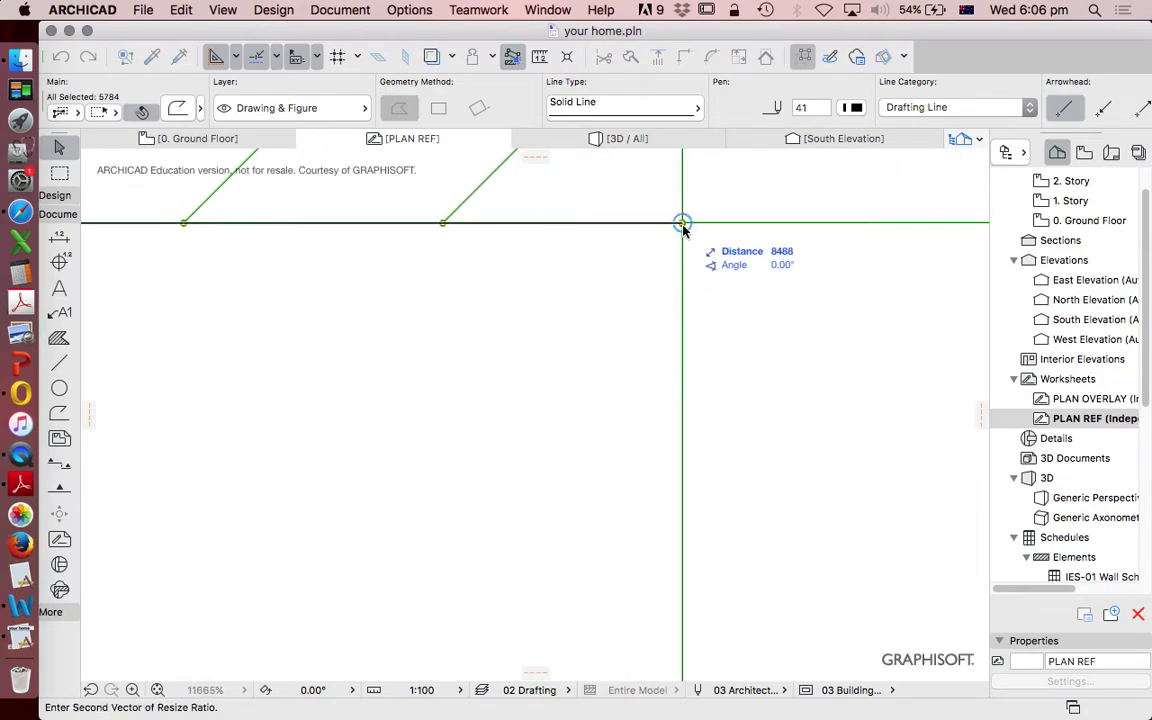
type("84")
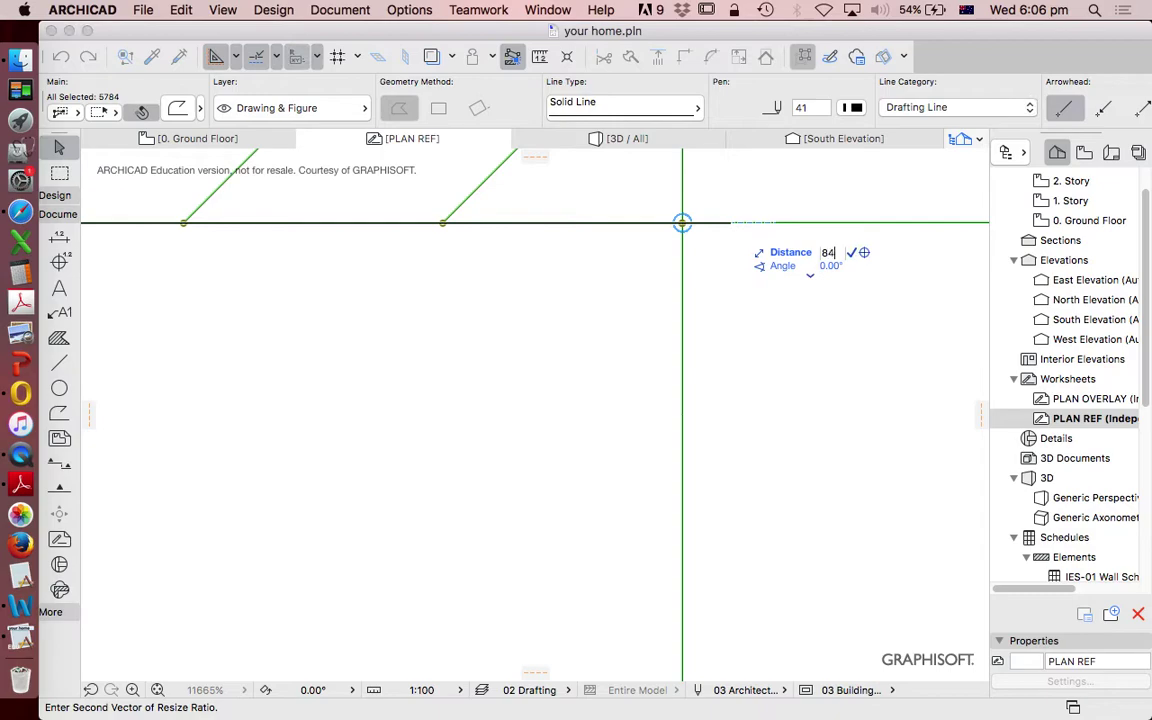
type("90")
key("Return")
Deselect all PLAN REF elements and switch to the Line tool
scroll(682, 222, "down", 15)
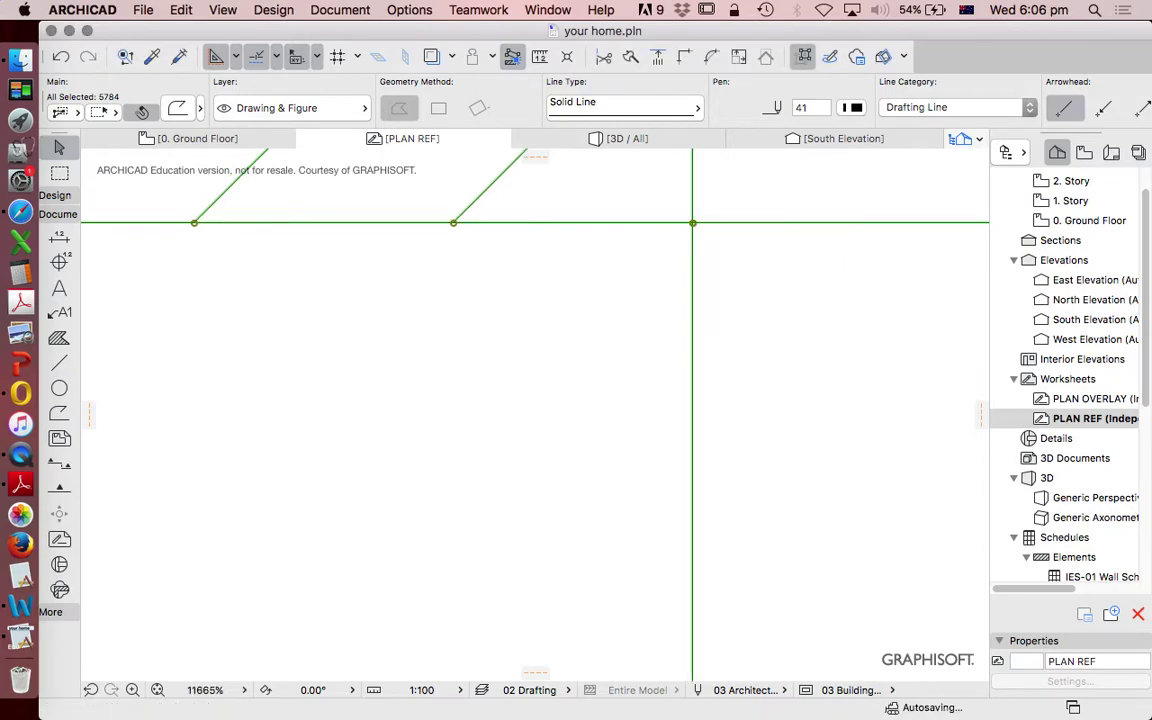
scroll(563, 460, "up", 5)
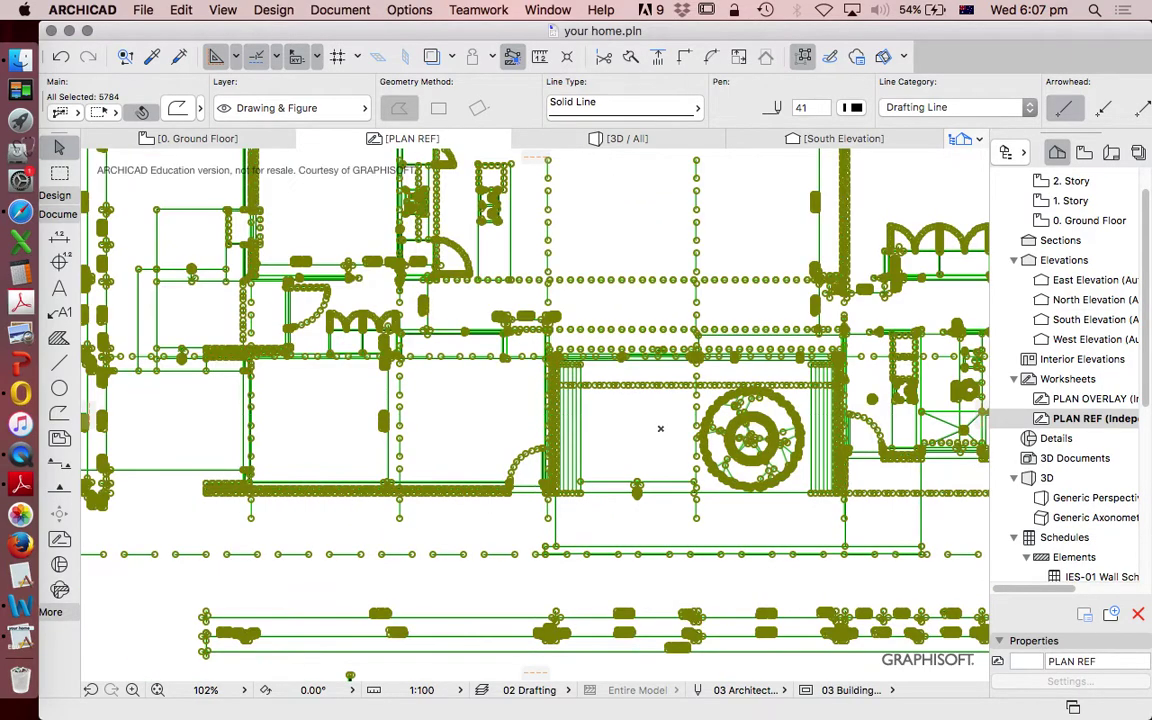
key("Escape")
left_click(59, 362)
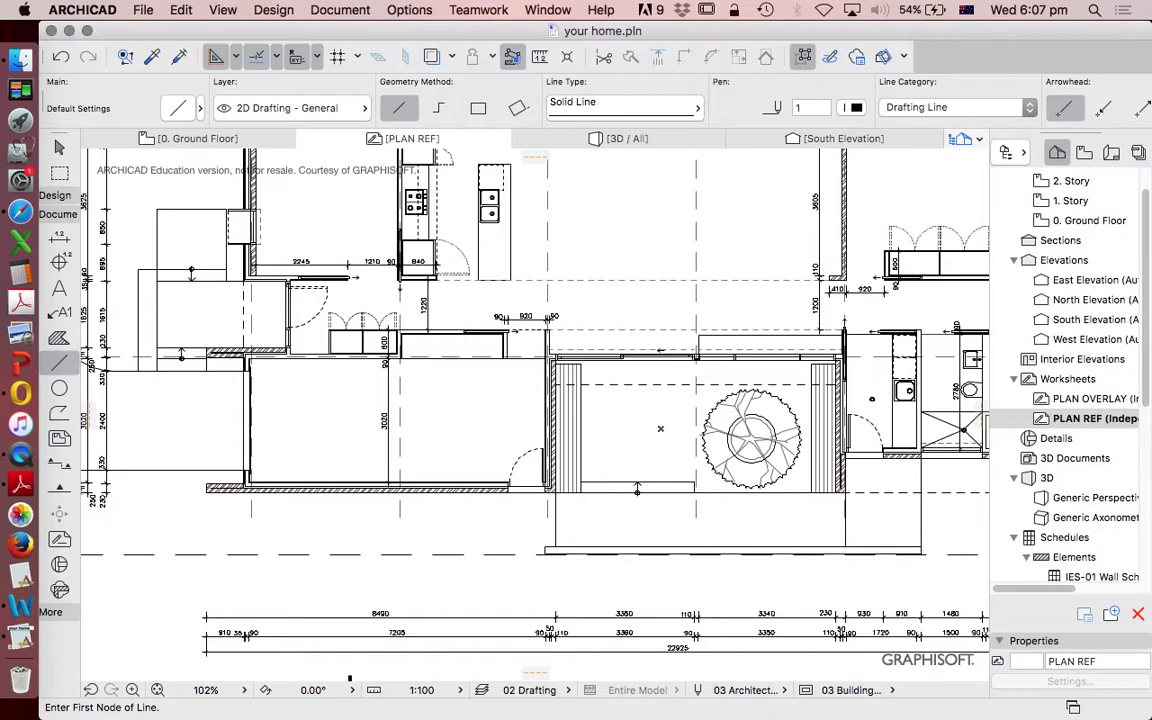
On the PLAN OVERLAY worksheet, run a trial line along the 8490 dimension to check its length
left_click(1090, 398)
scroll(535, 400, "up", 4)
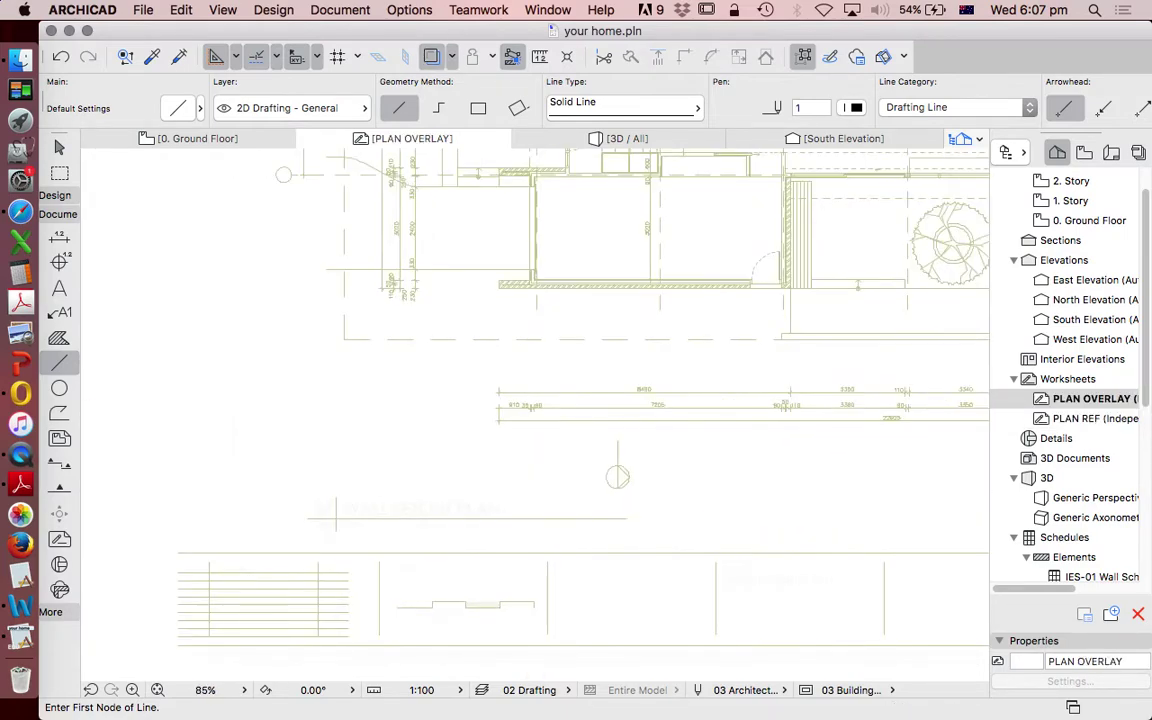
scroll(567, 398, "up", 4)
left_click(404, 386)
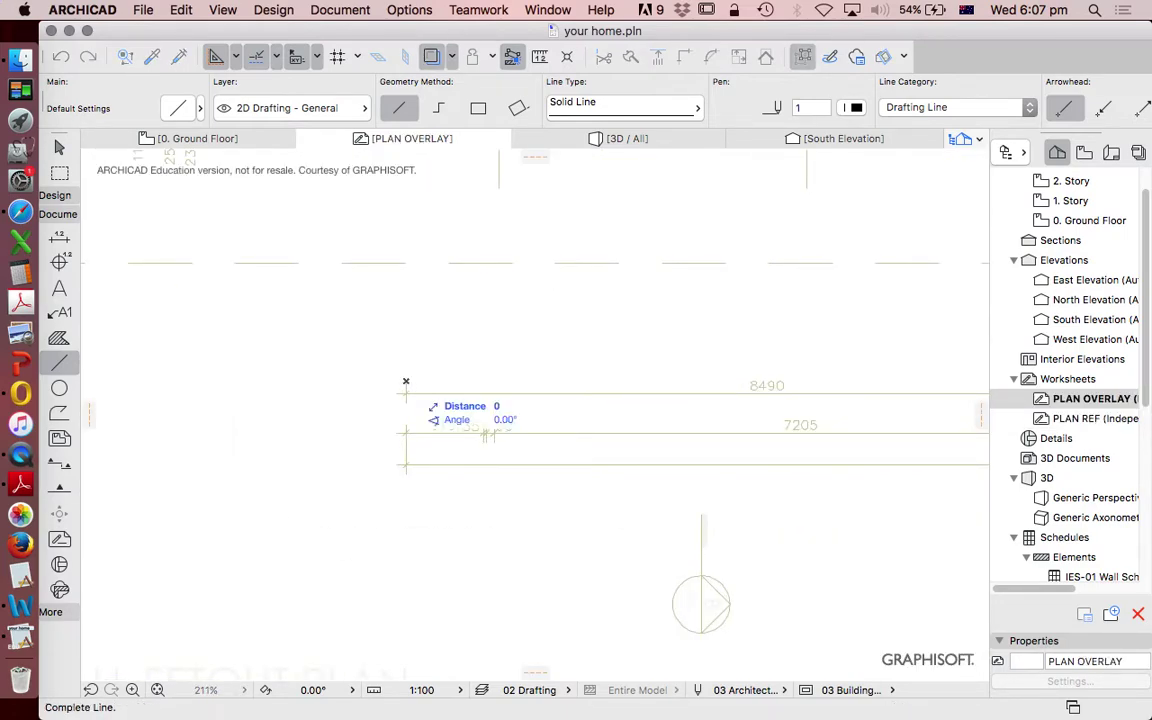
scroll(404, 388, "down", 2)
scroll(910, 394, "up", 4)
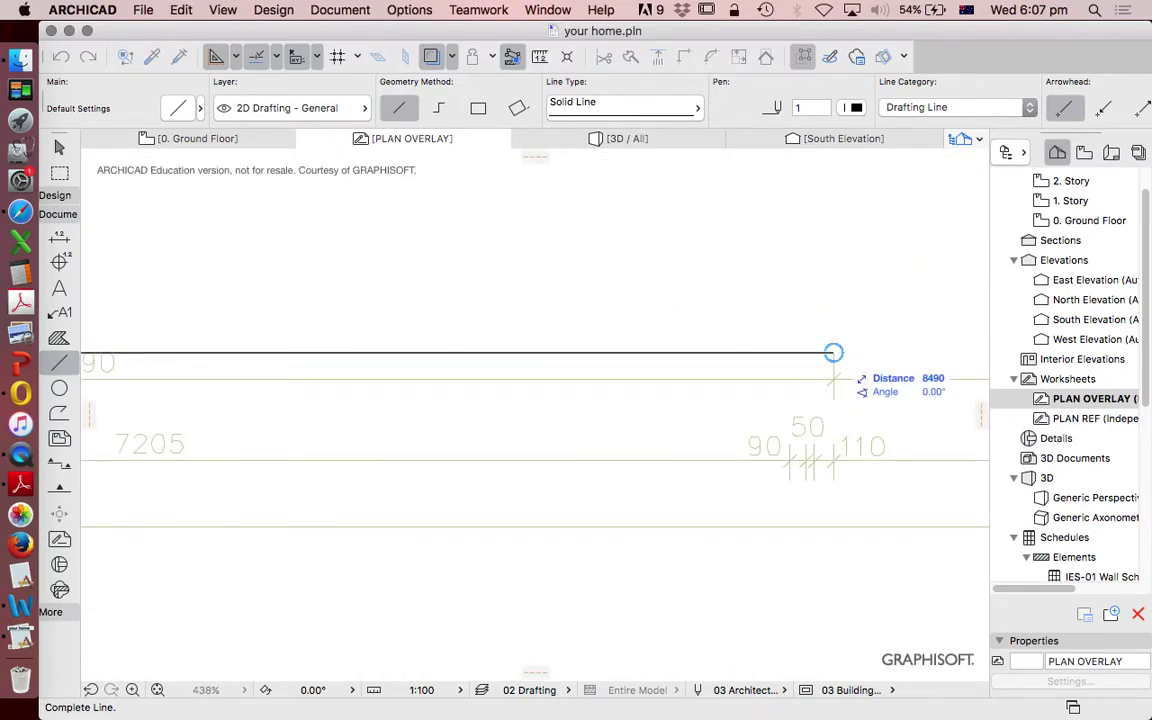
scroll(578, 486, "down", 9)
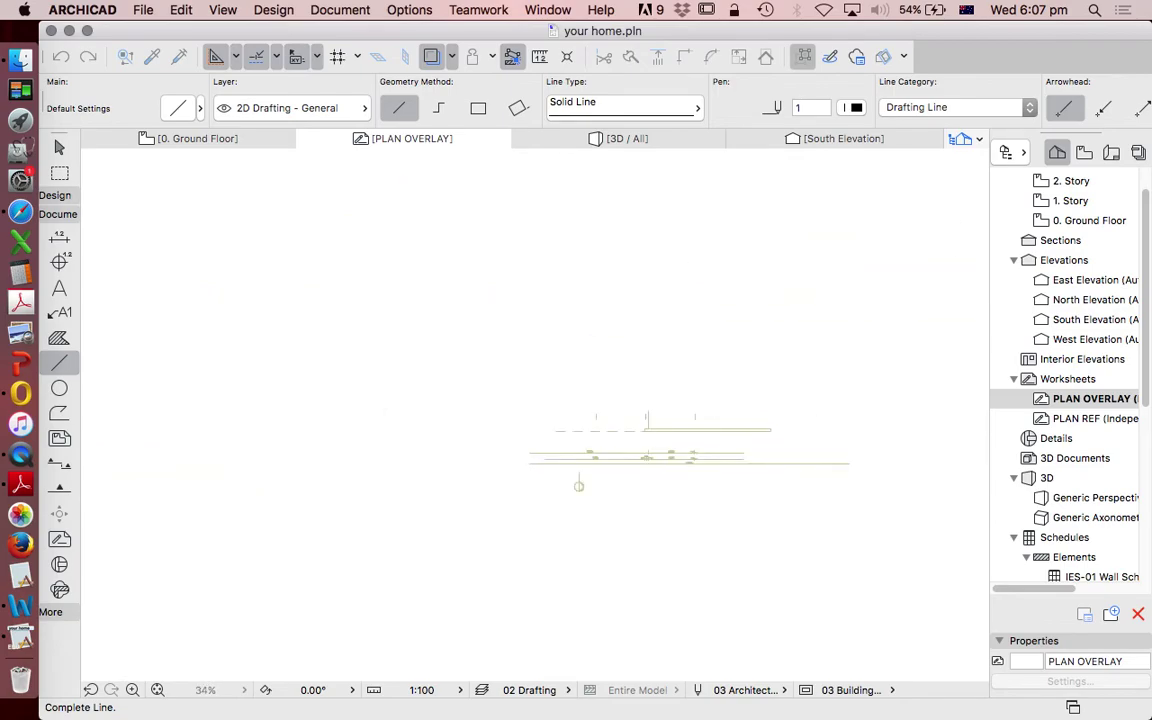
scroll(578, 486, "up", 2)
Measure from grid A to grid B with a trial line, checking the 3600 spacing
key("Escape")
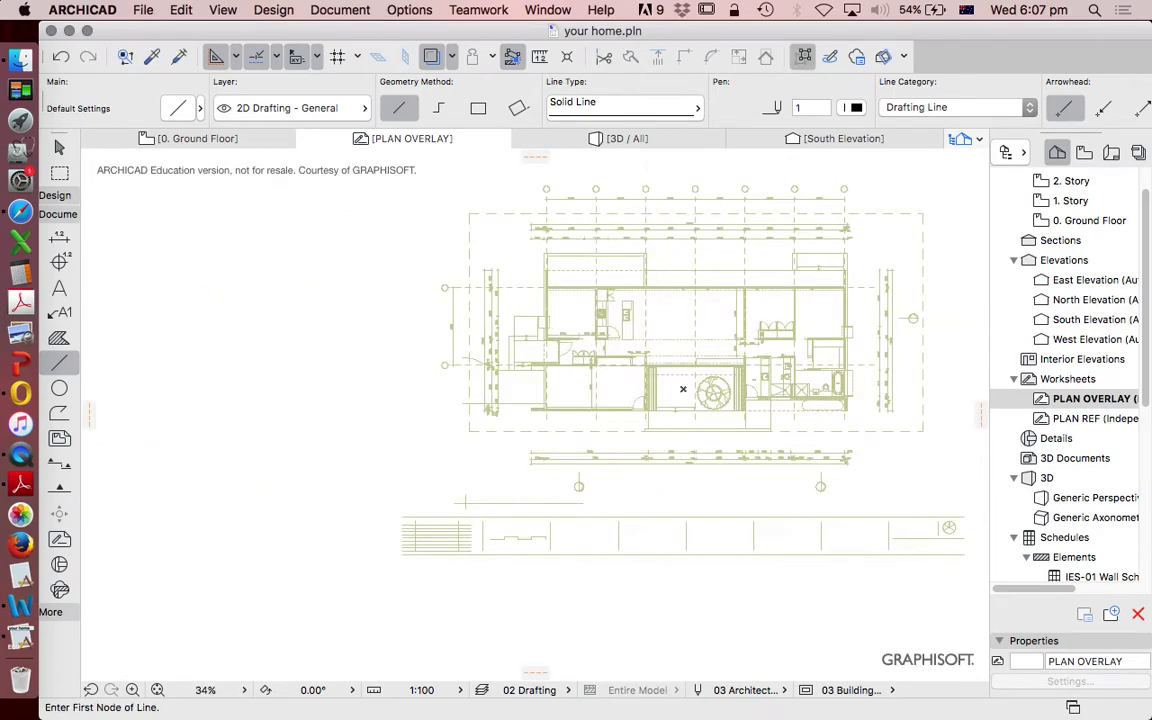
scroll(681, 391, "up", 2)
scroll(689, 196, "up", 8)
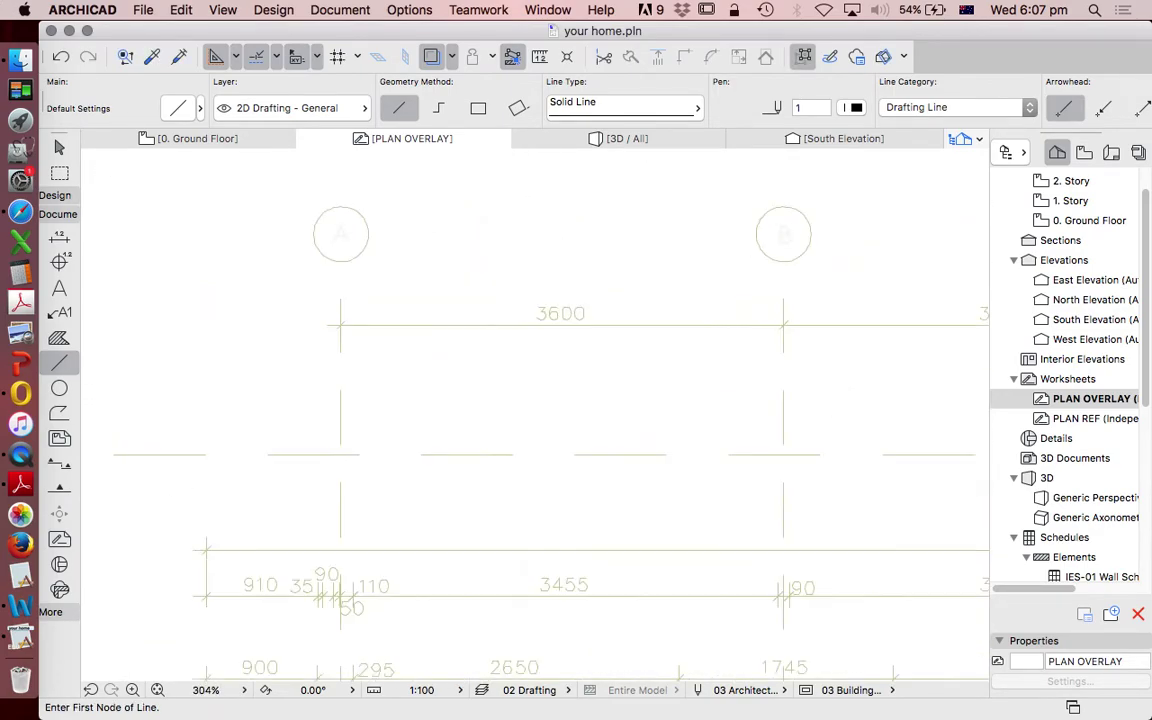
left_click(340, 298)
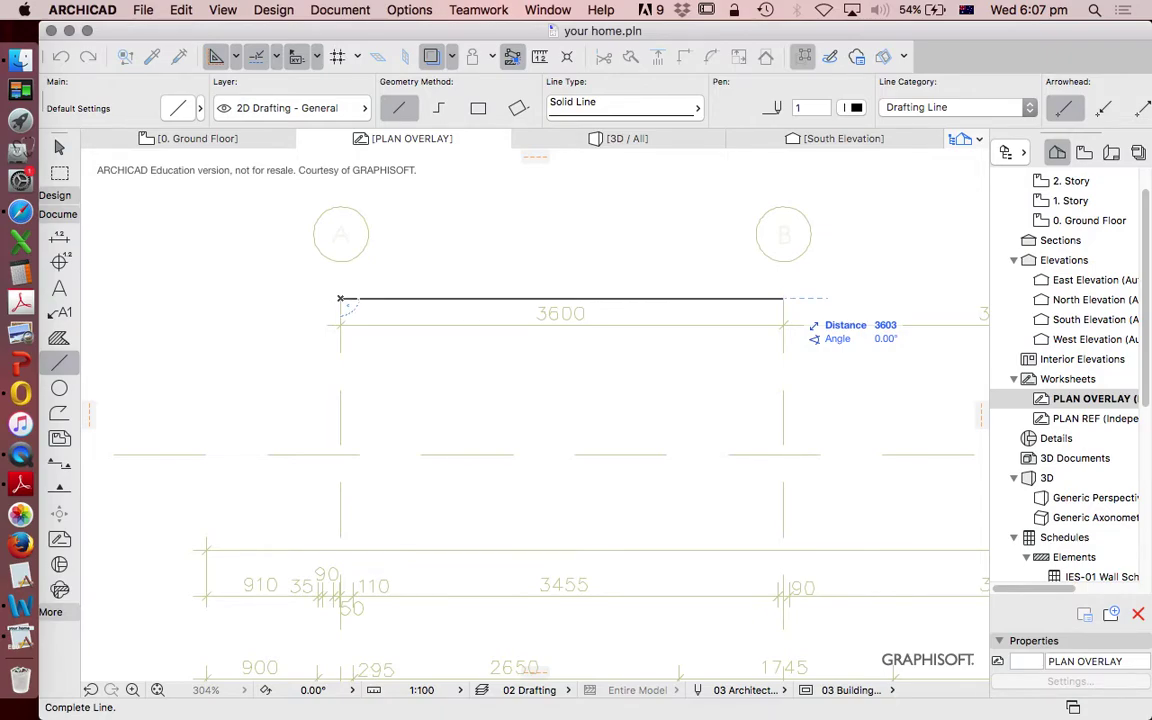
key("Escape")
Measure from grid B to grid C against 3600, cancelling the line afterwards
left_click(783, 298)
scroll(606, 293, "down", 3)
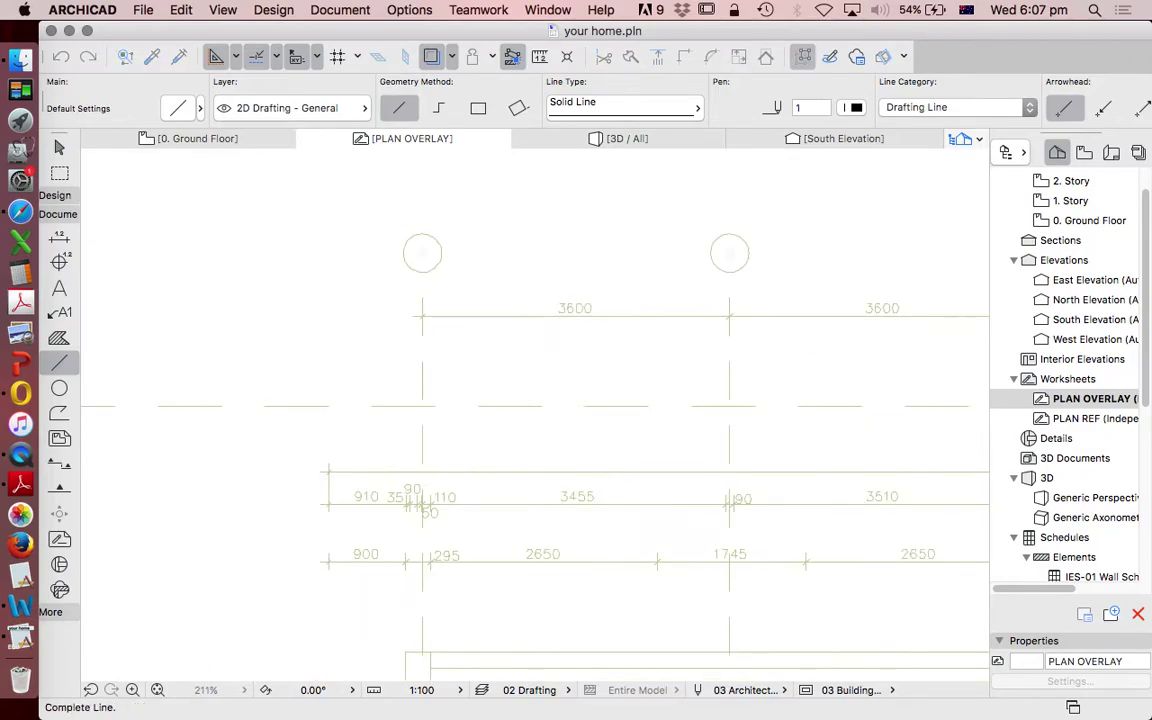
scroll(728, 298, "down", 2)
scroll(856, 303, "up", 6)
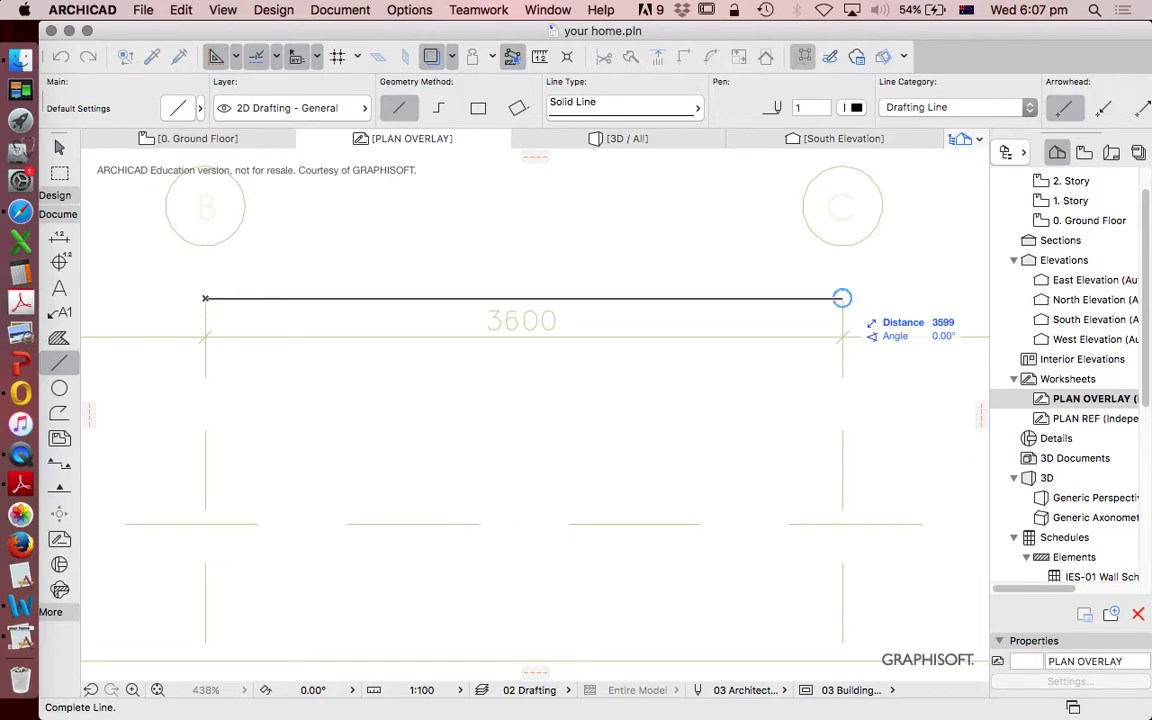
key("Escape")
scroll(556, 280, "down", 2)
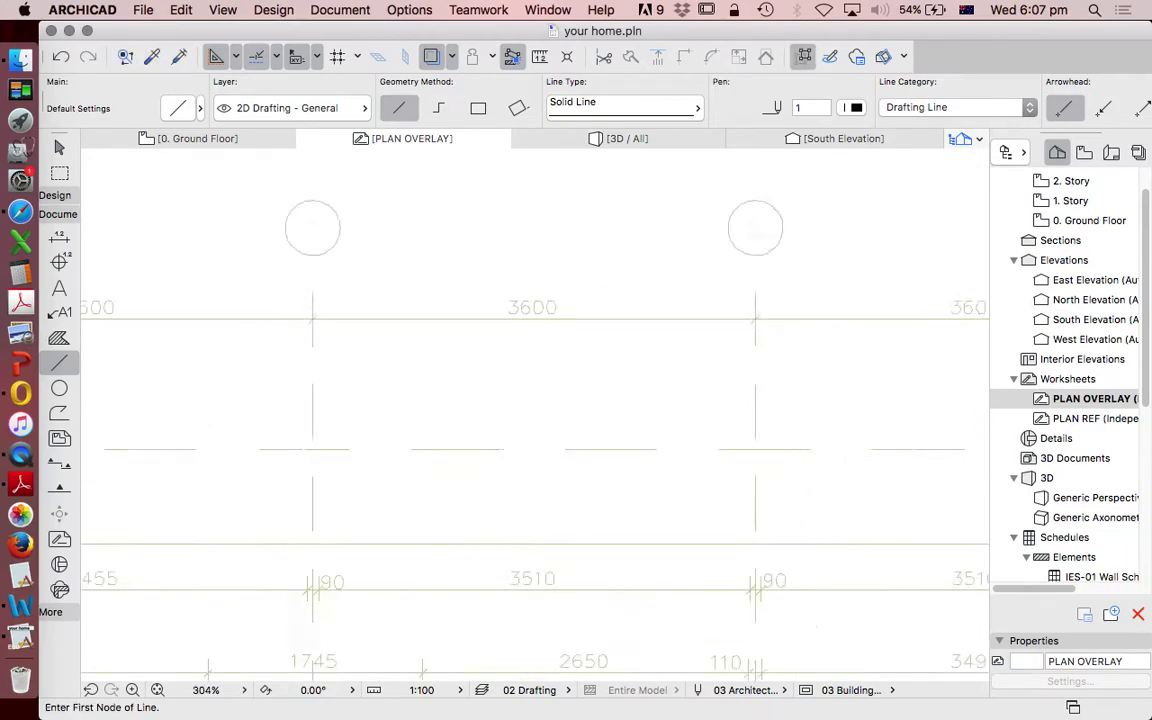
scroll(502, 281, "down", 5)
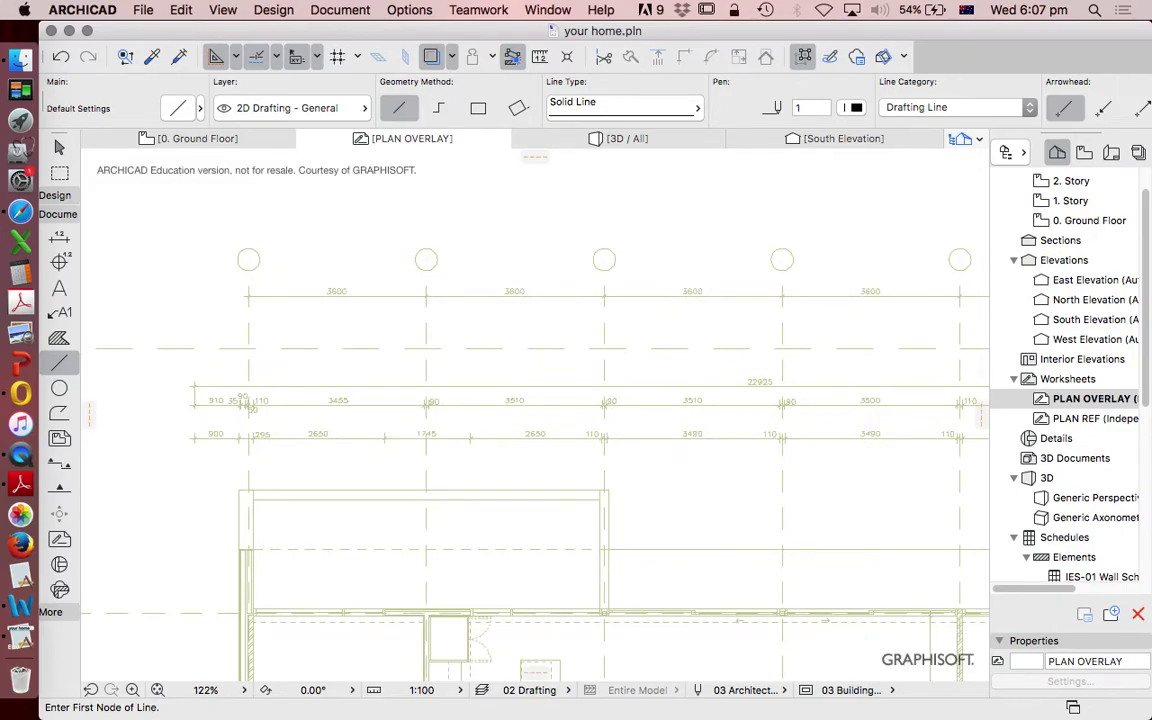
scroll(522, 303, "down", 2)
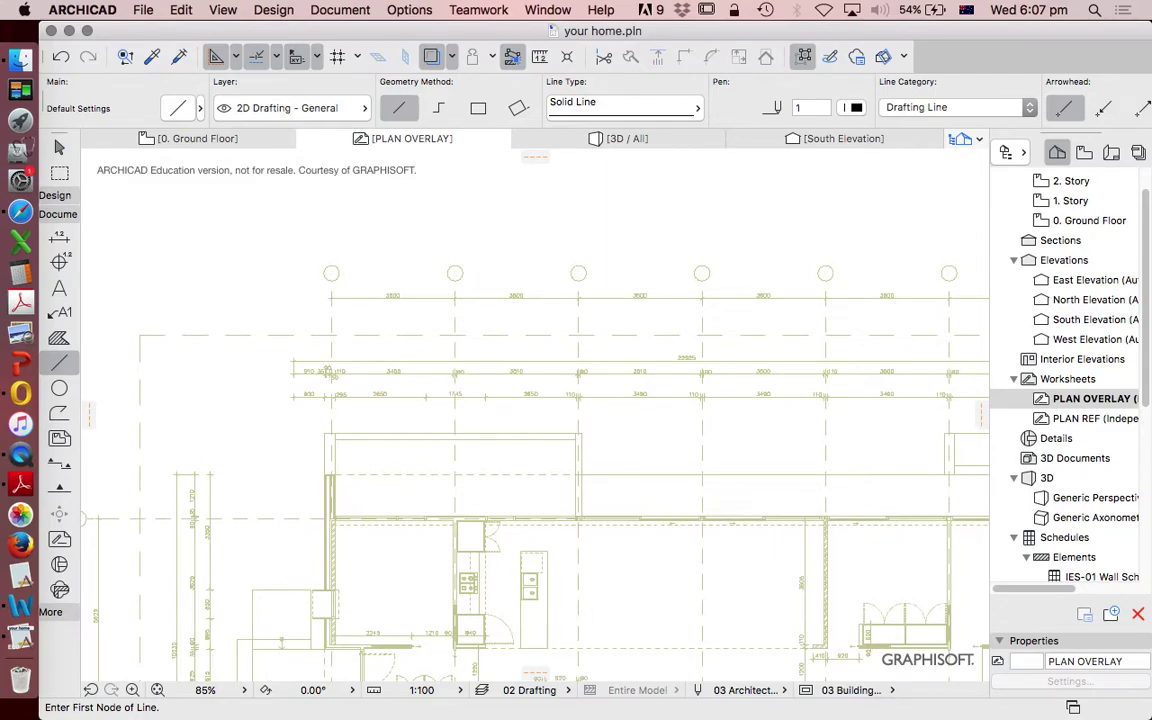
scroll(553, 319, "down", 2)
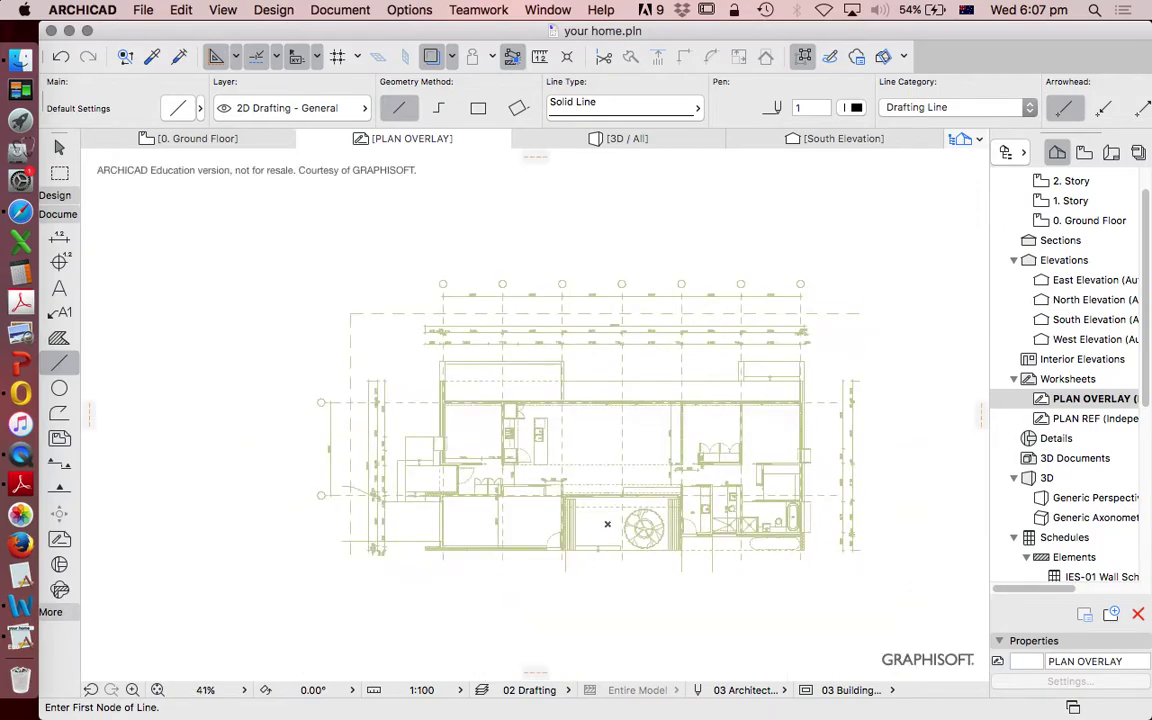
scroll(648, 502, "down", 3)
scroll(648, 502, "up", 1)
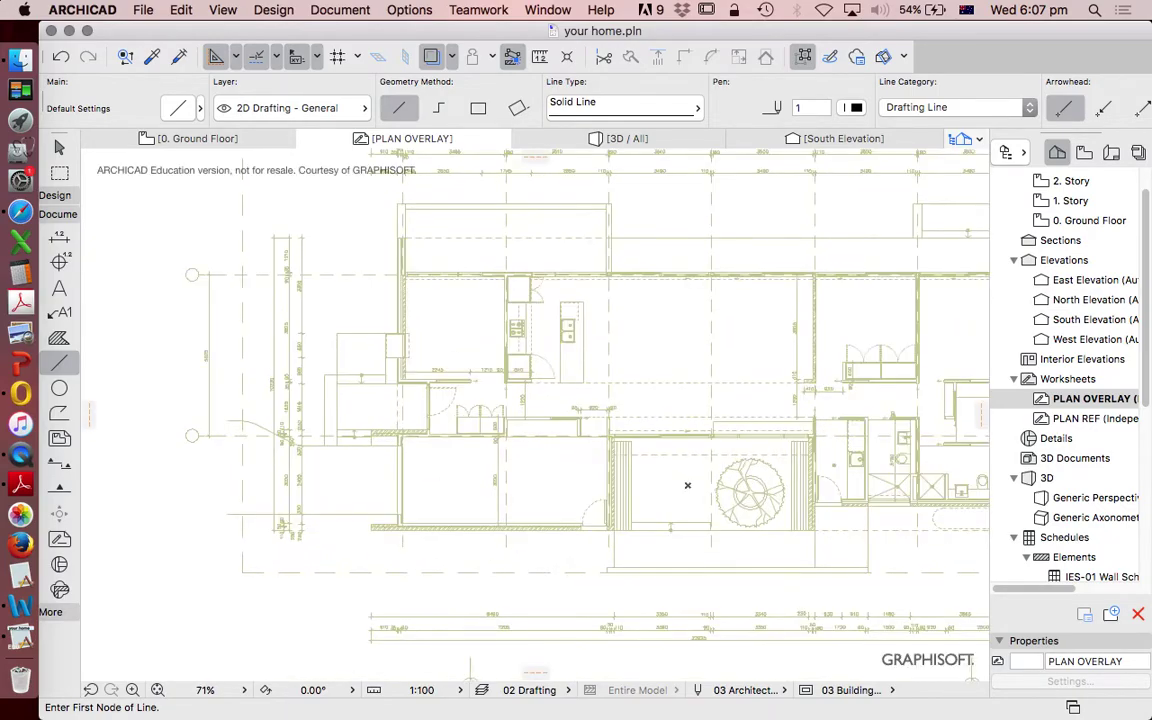
scroll(843, 406, "up", 2)
scroll(843, 409, "up", 2)
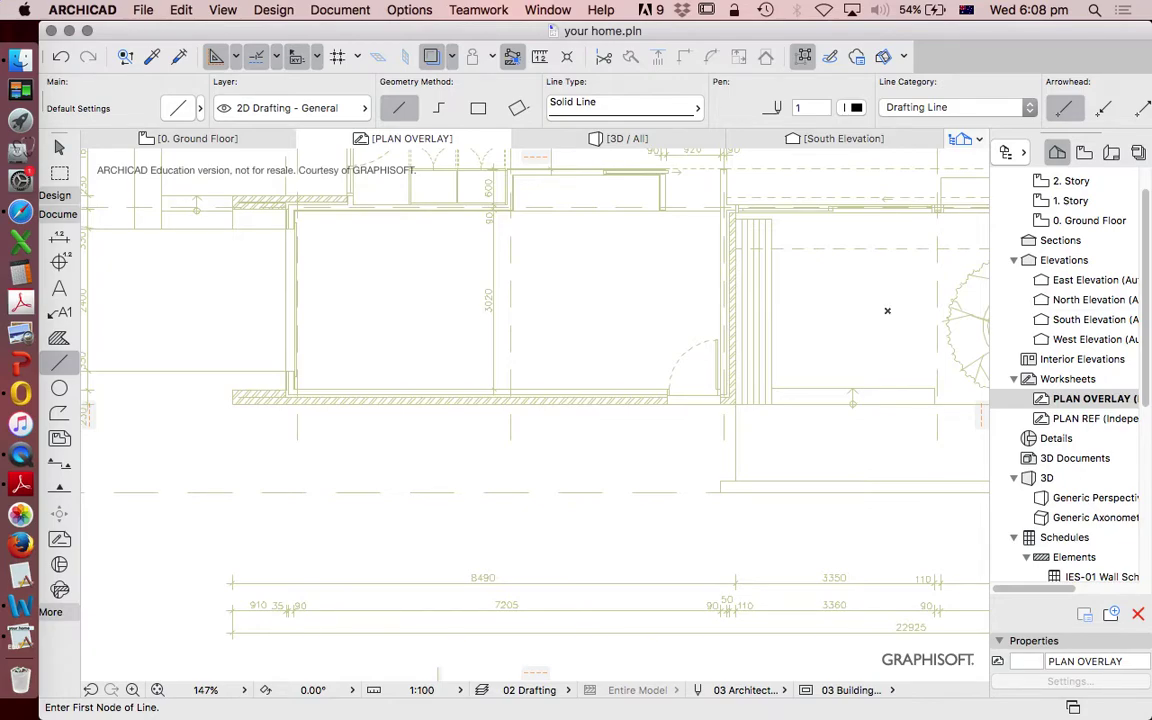
scroll(887, 310, "up", 2)
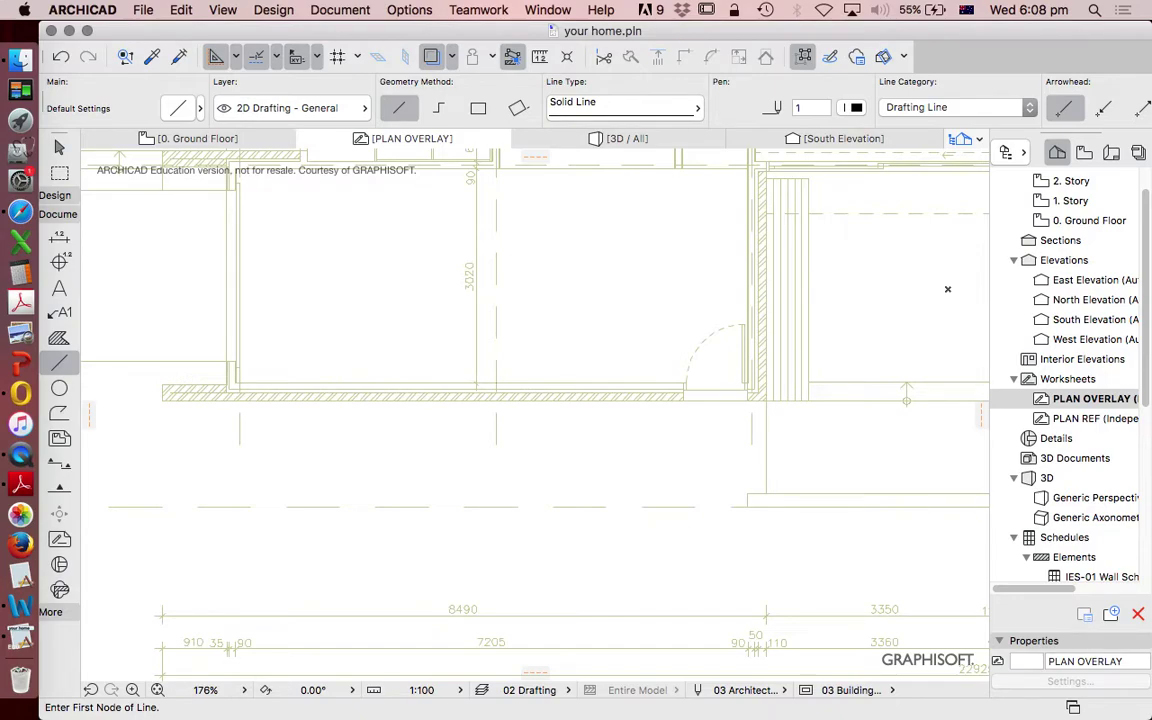
scroll(947, 289, "down", 6)
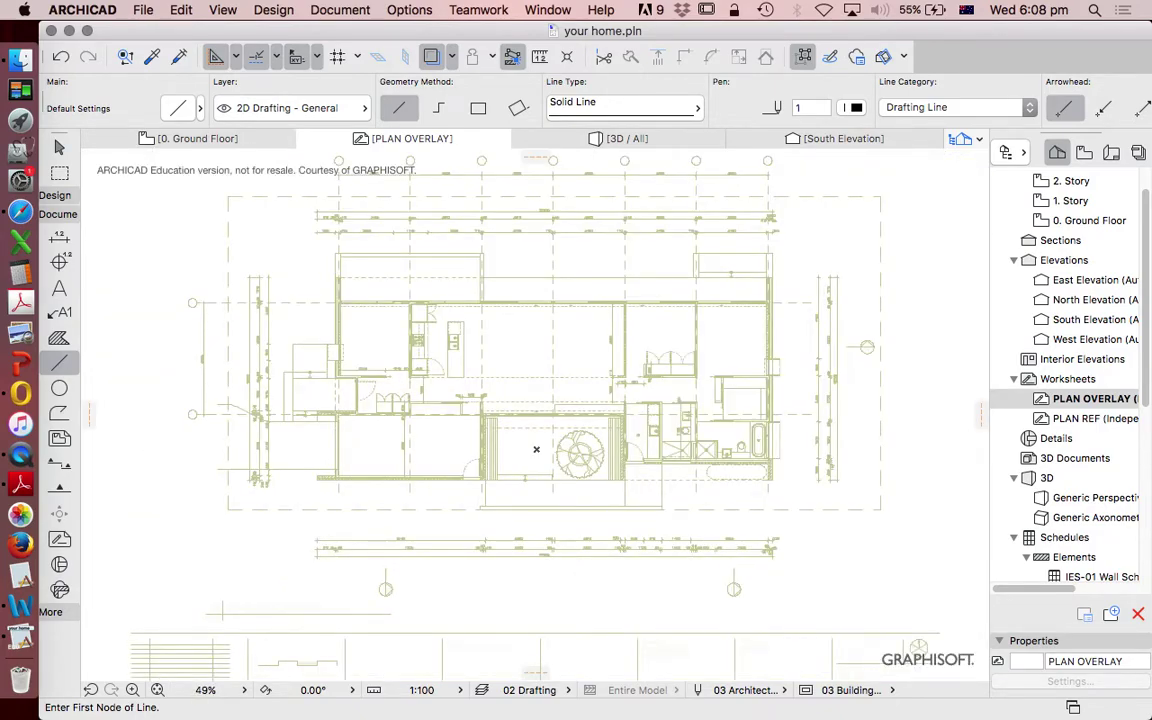
scroll(536, 449, "down", 3)
scroll(490, 469, "up", 2)
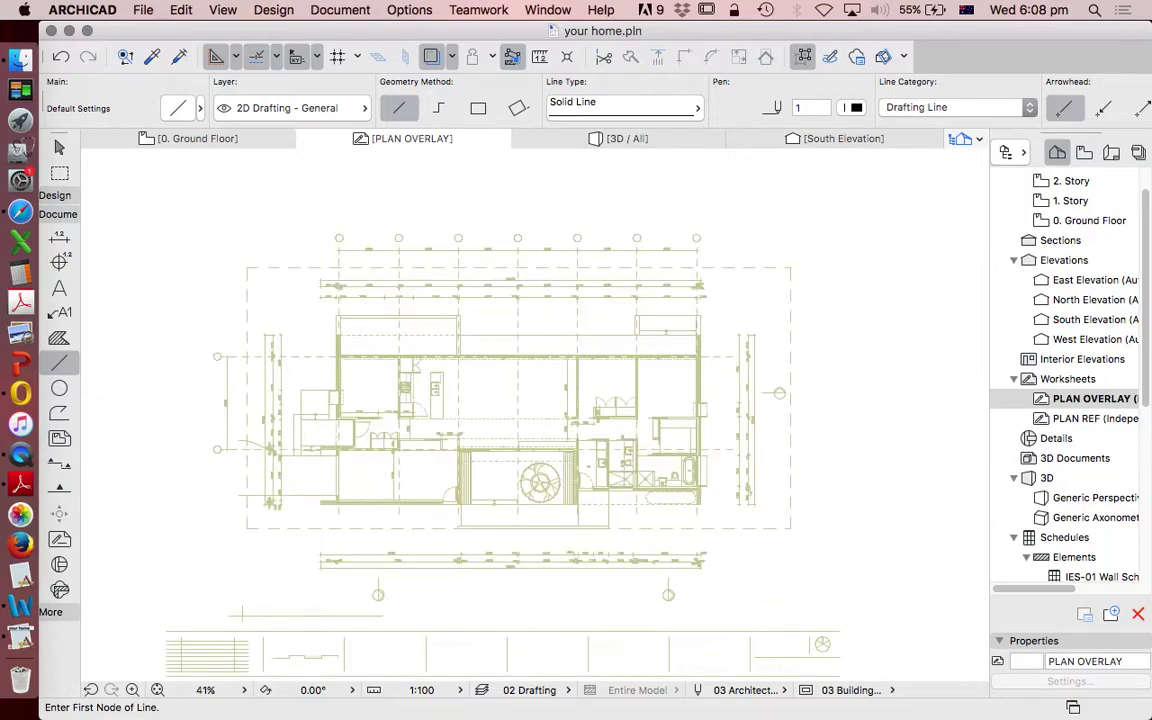